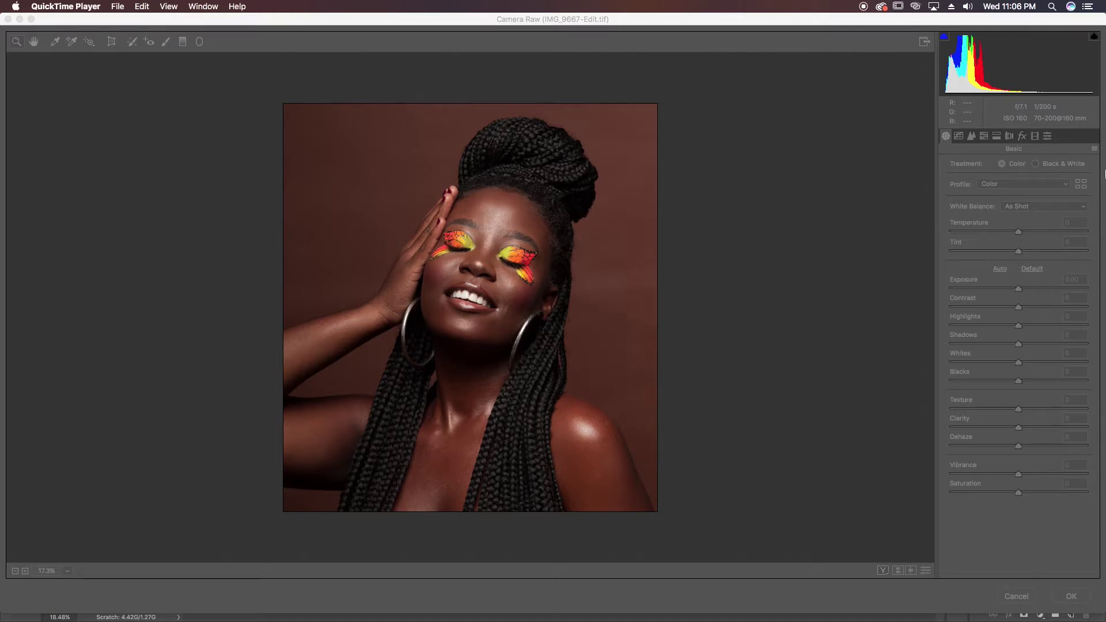
# Step: Accept the Camera Raw filter on the portrait and inspect the face in the main document
pyautogui.click(1072, 601)
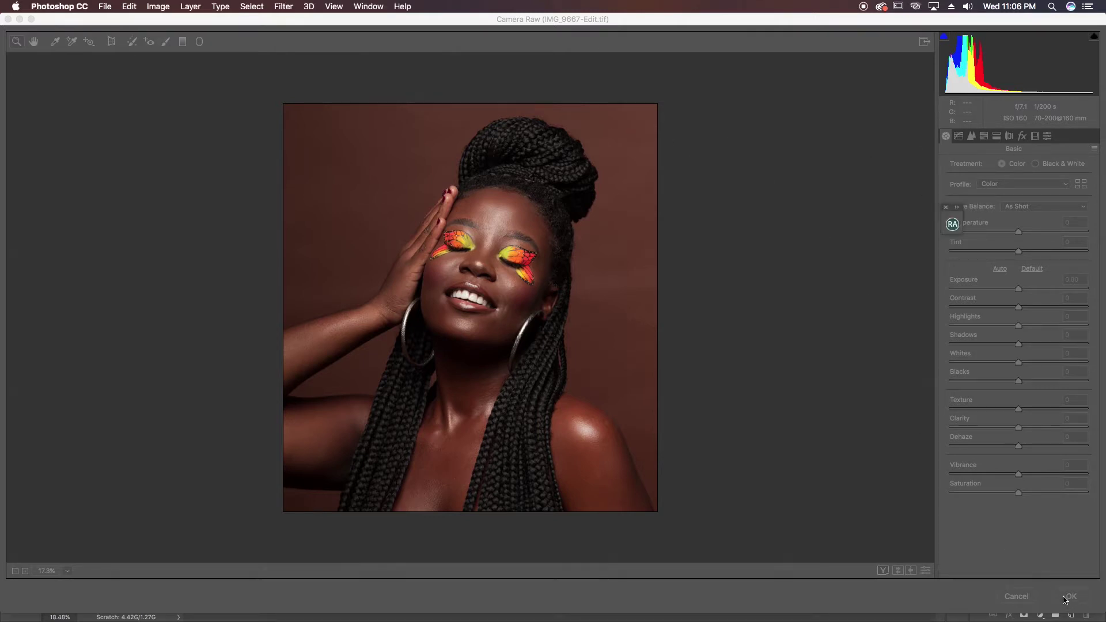
pyautogui.click(1070, 597)
pyautogui.moveTo(513, 272); pyautogui.dragTo(548, 288)
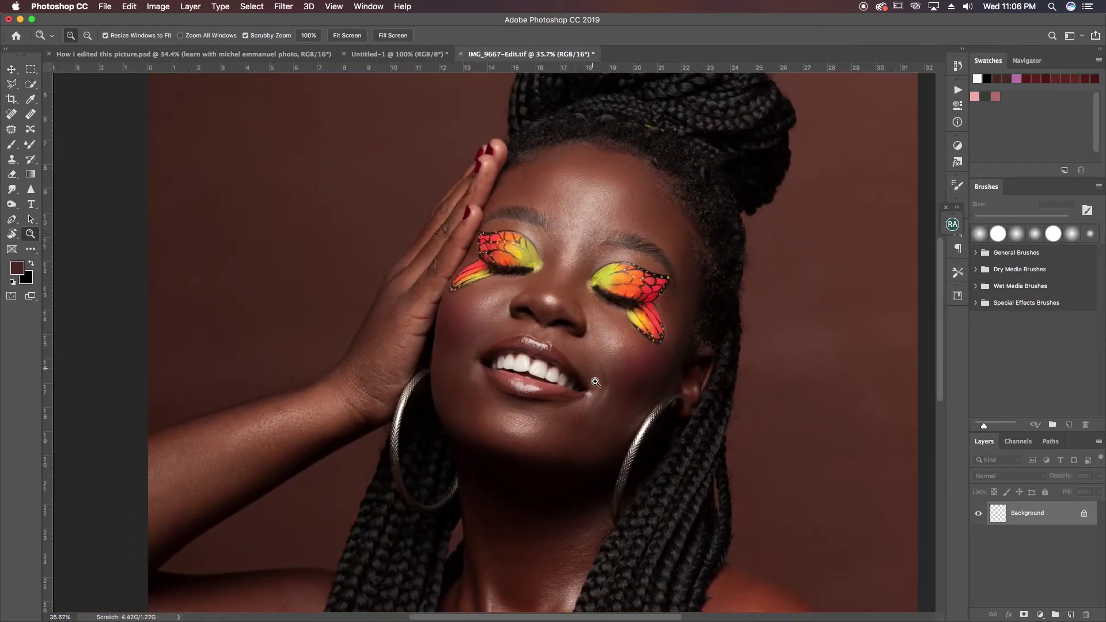
pyautogui.moveTo(585, 379); pyautogui.dragTo(505, 368)
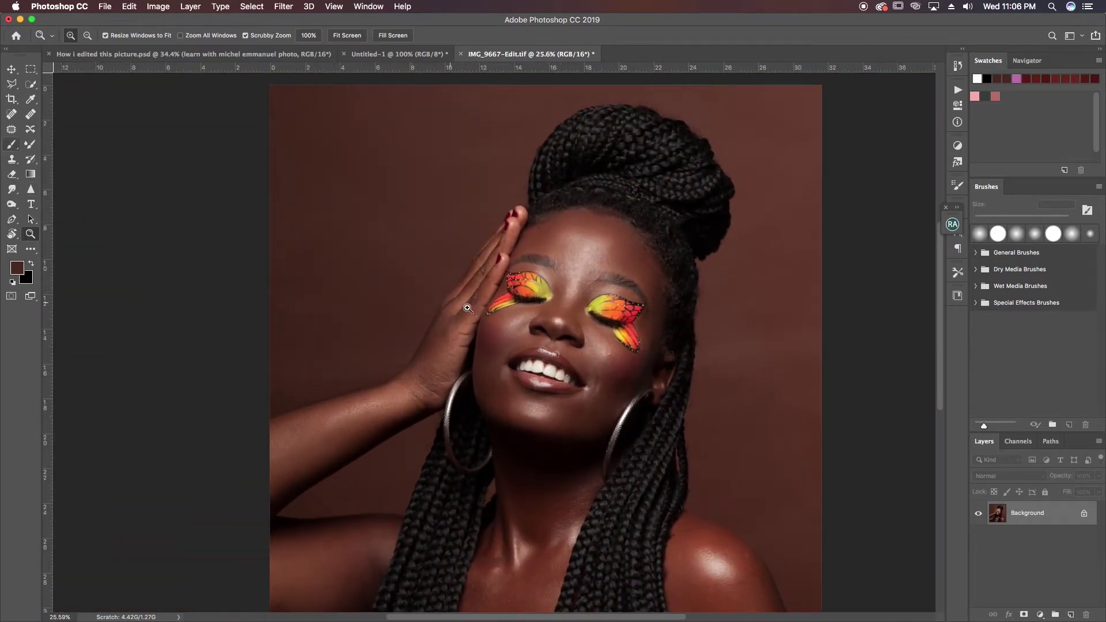
# Step: Remove the blemishes on the cheek below the butterfly eye makeup using the Spot Healing Brush at size 20
pyautogui.click(12, 115)
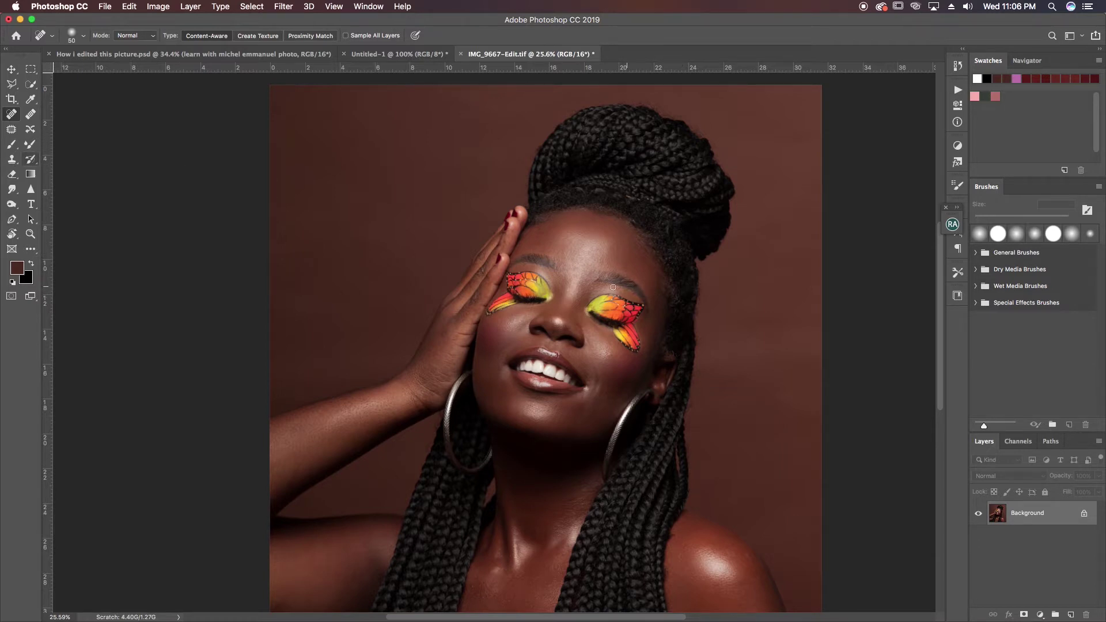
pyautogui.moveTo(620, 274); pyautogui.dragTo(494, 227)
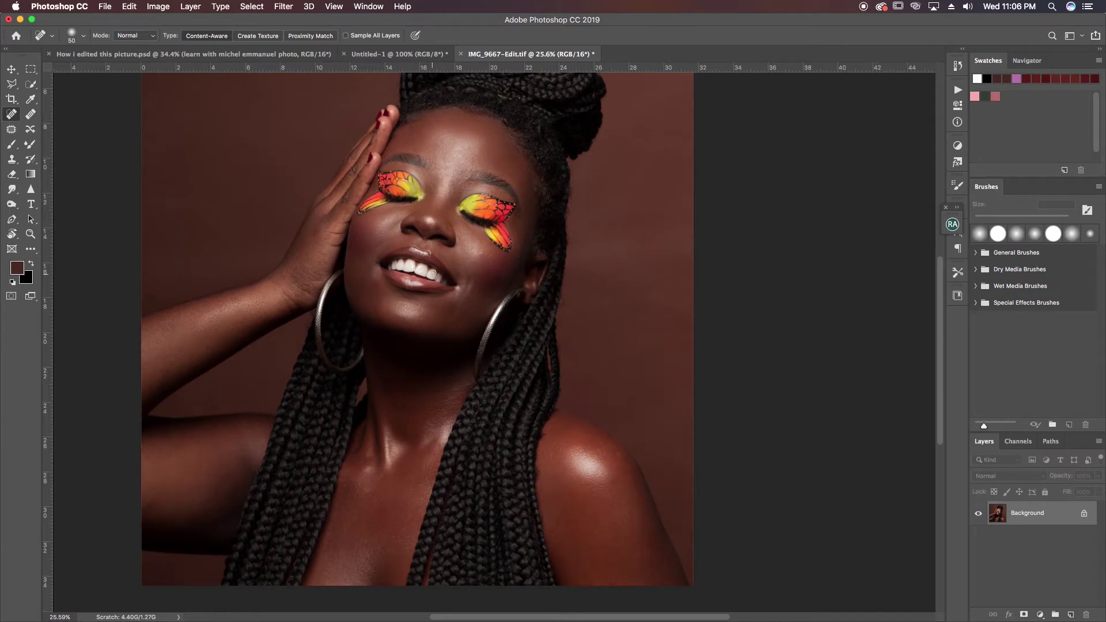
pyautogui.press('z')
pyautogui.moveTo(480, 262)
pyautogui.mouseDown()
pyautogui.moveTo(563, 236)
pyautogui.moveTo(544, 250)
pyautogui.mouseUp()
pyautogui.press('j')
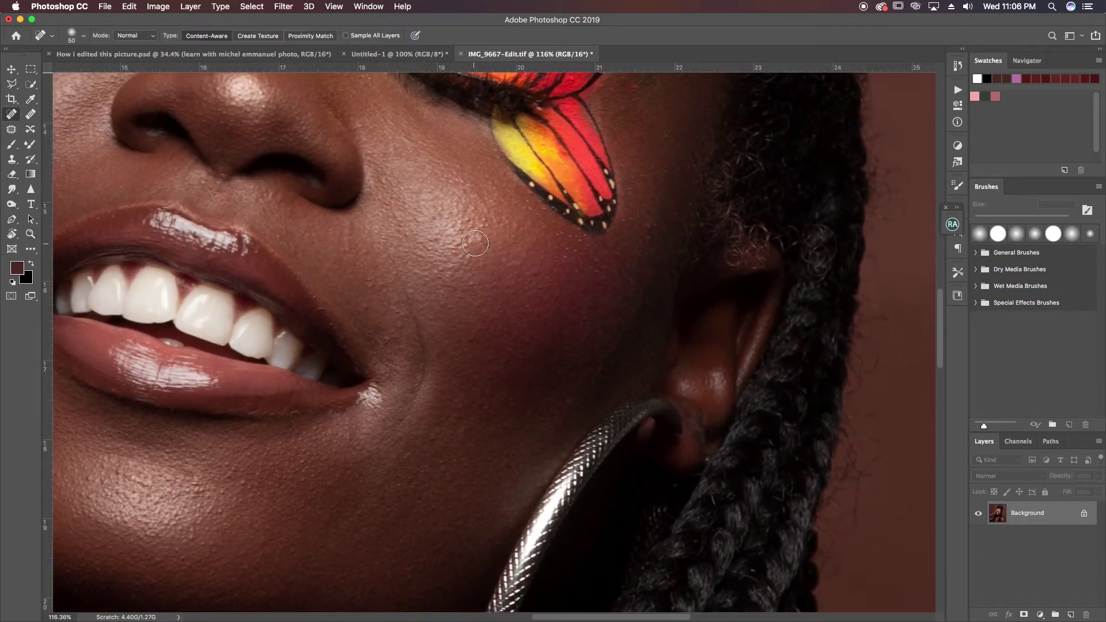
pyautogui.press('[')
pyautogui.press('[')
pyautogui.click(530, 267)
pyautogui.click(513, 293)
pyautogui.click(513, 285)
# Step: Heal the small spots on the lower cheek beside the mouth and check along the jaw and chin
pyautogui.moveTo(429, 364); pyautogui.dragTo(439, 226)
pyautogui.click(448, 300)
pyautogui.click(462, 348)
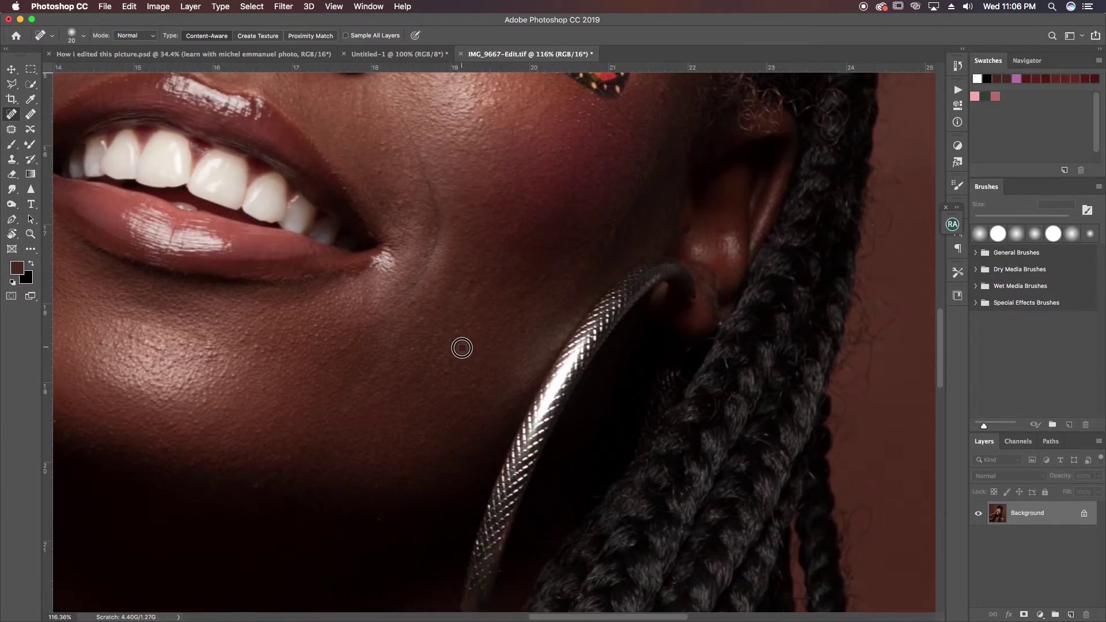
pyautogui.click(453, 290)
pyautogui.scroll(-5, 378, 299)
pyautogui.hscroll(-5, 378, 299)
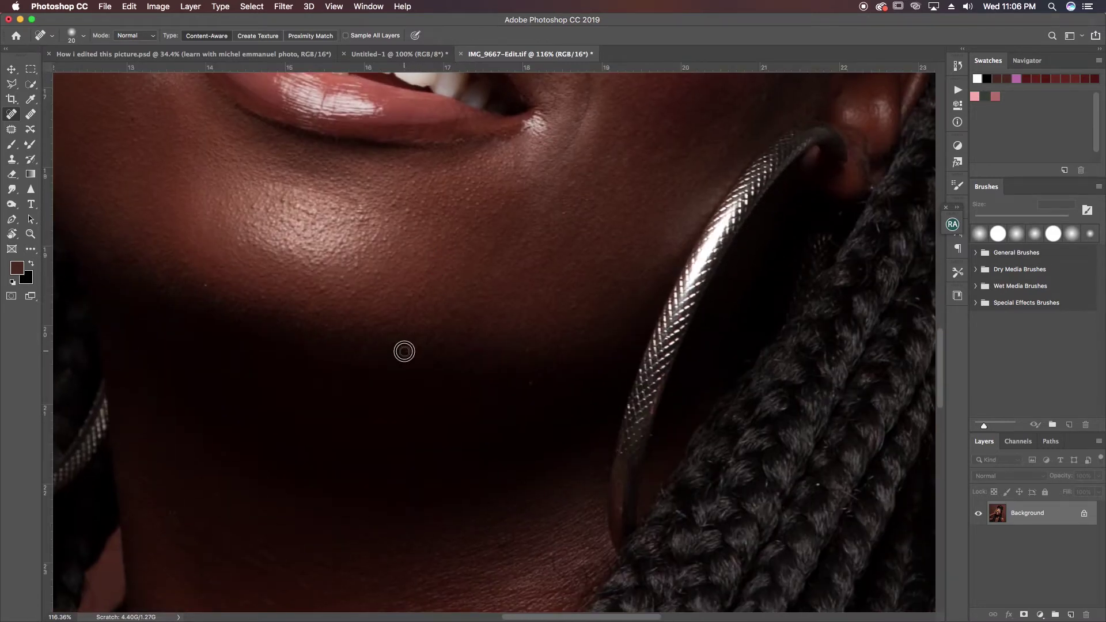
pyautogui.scroll(2, 291, 317)
pyautogui.hscroll(-5, 292, 317)
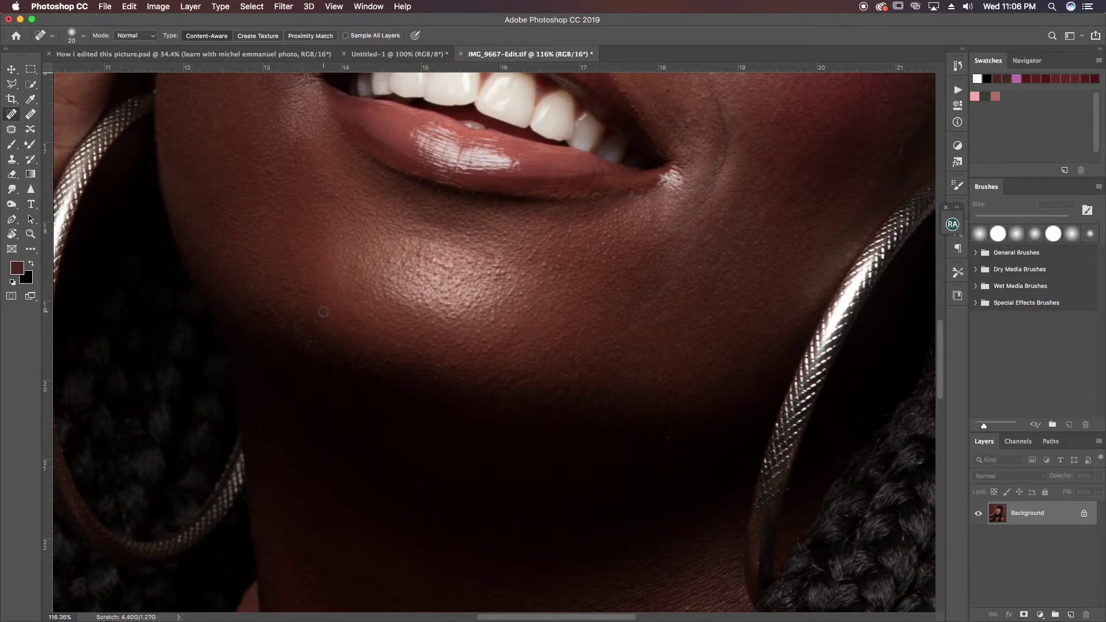
pyautogui.scroll(4, 328, 387)
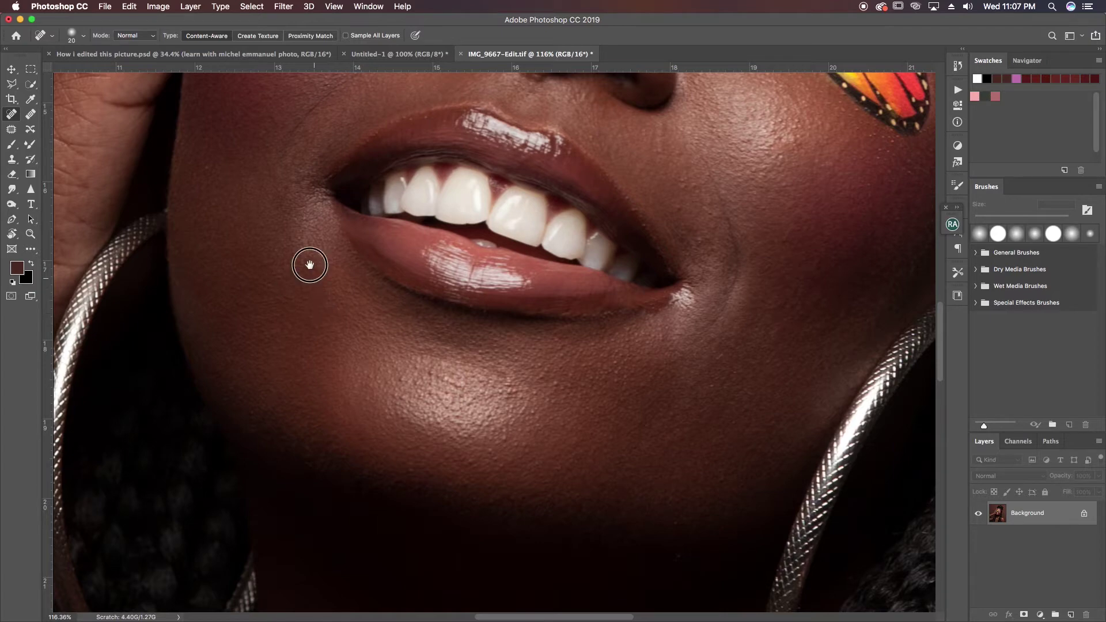
# Step: Heal the blemishes around the nose bridge and the inner corners of the eyes
pyautogui.scroll(5, 311, 269)
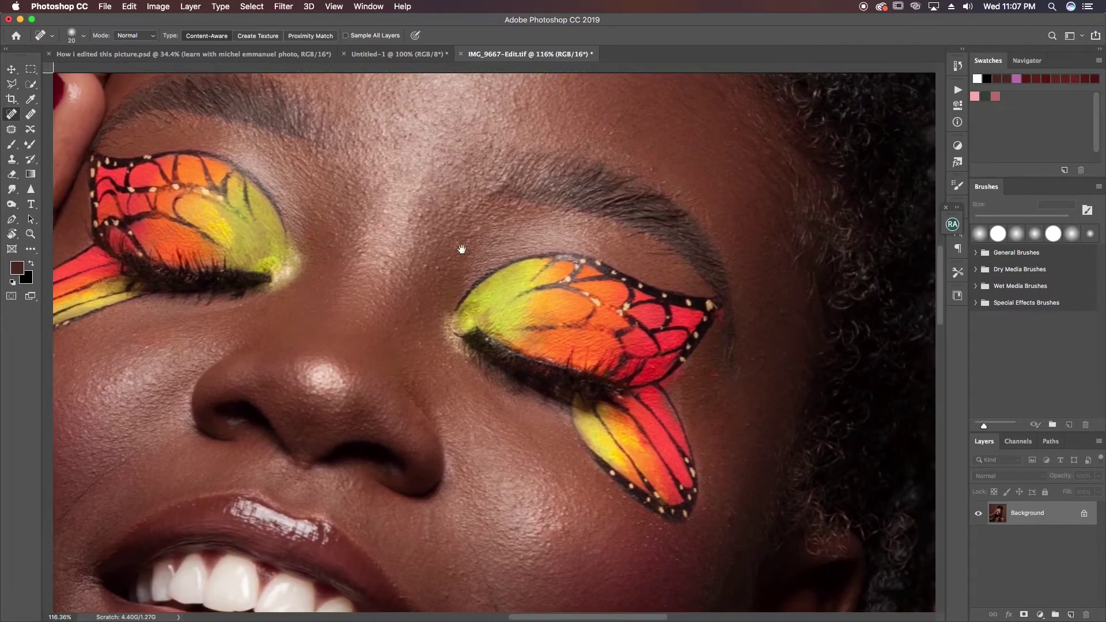
pyautogui.moveTo(462, 249); pyautogui.dragTo(456, 253)
pyautogui.click(477, 232)
pyautogui.click(434, 271)
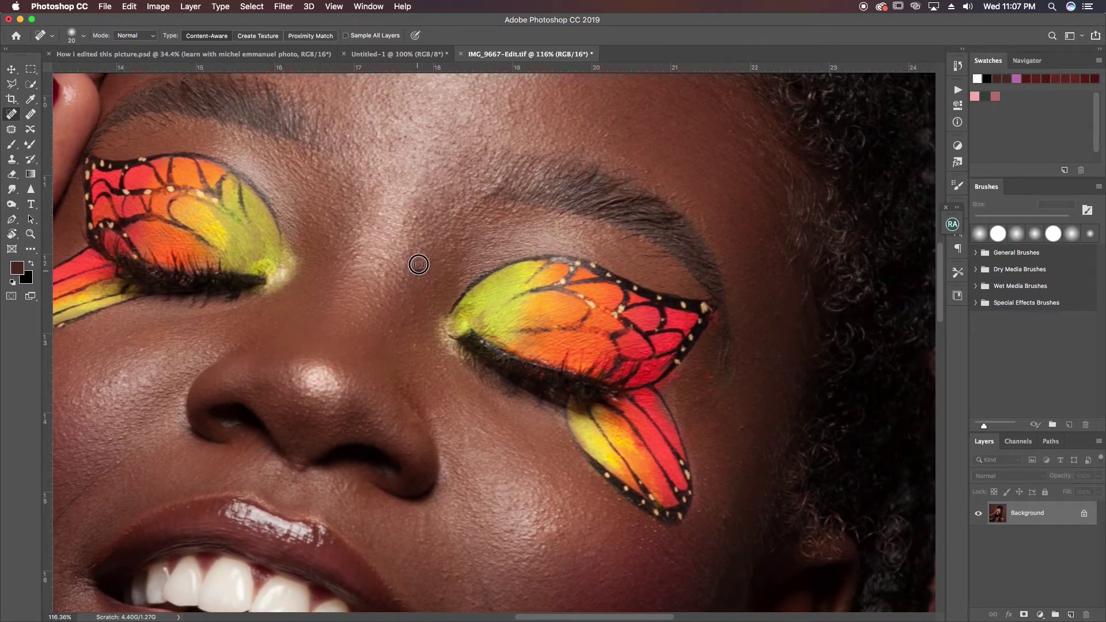
pyautogui.moveTo(395, 202); pyautogui.dragTo(404, 264)
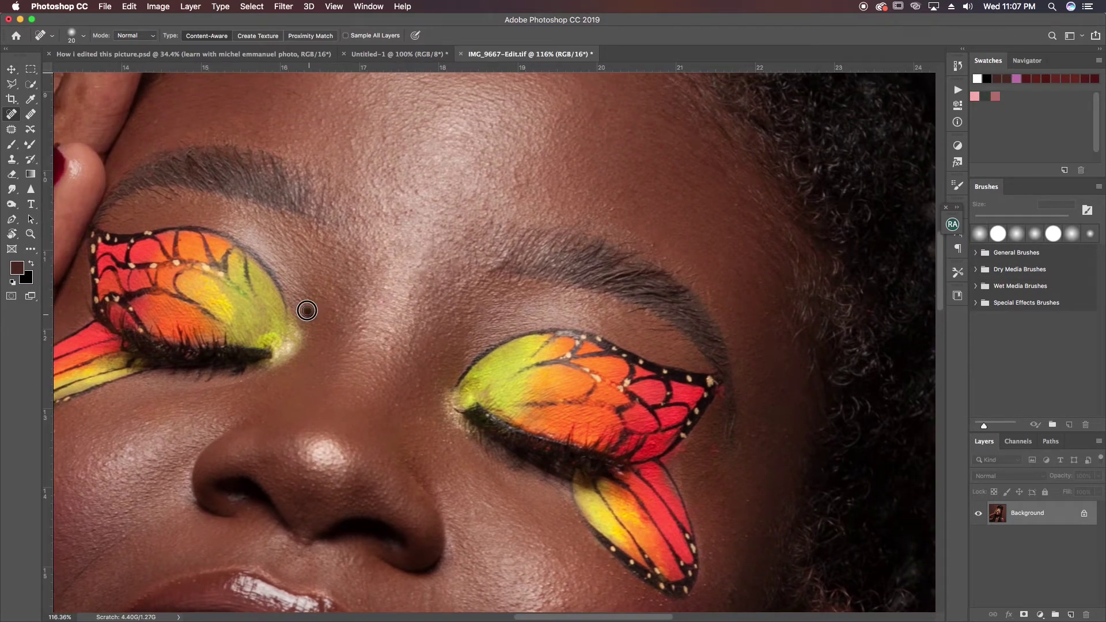
pyautogui.moveTo(279, 327)
pyautogui.mouseDown()
pyautogui.moveTo(309, 444)
pyautogui.moveTo(297, 473)
pyautogui.mouseUp()
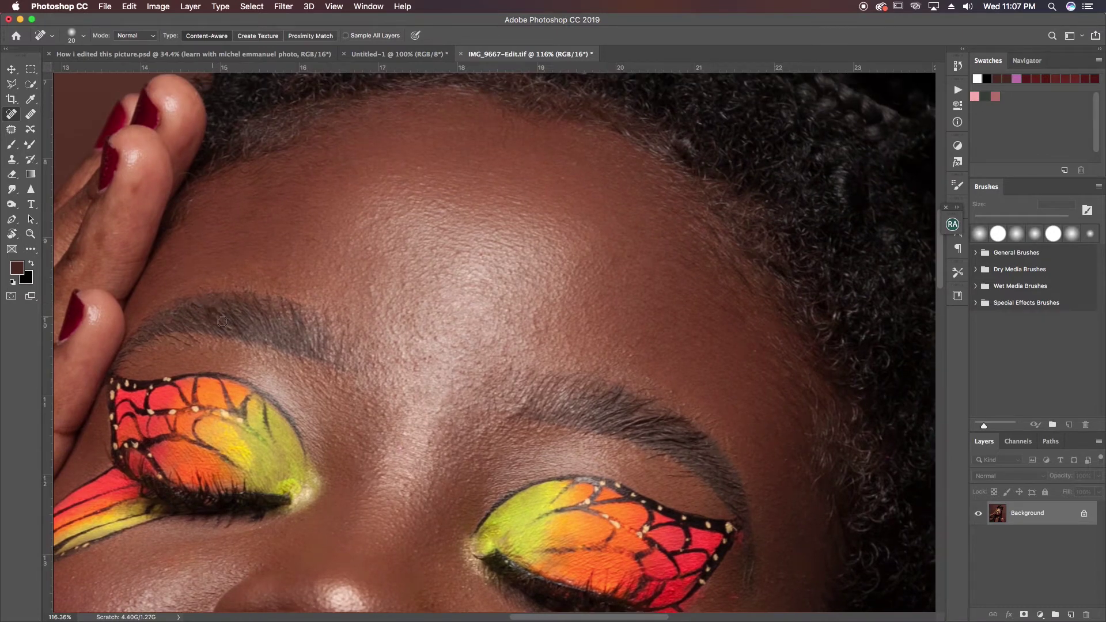
# Step: Heal the spots on the forehead above the eyebrow nearest the hand and below the hairline
pyautogui.moveTo(277, 443); pyautogui.dragTo(243, 453)
pyautogui.click(224, 354)
pyautogui.click(254, 333)
pyautogui.click(234, 328)
pyautogui.click(264, 300)
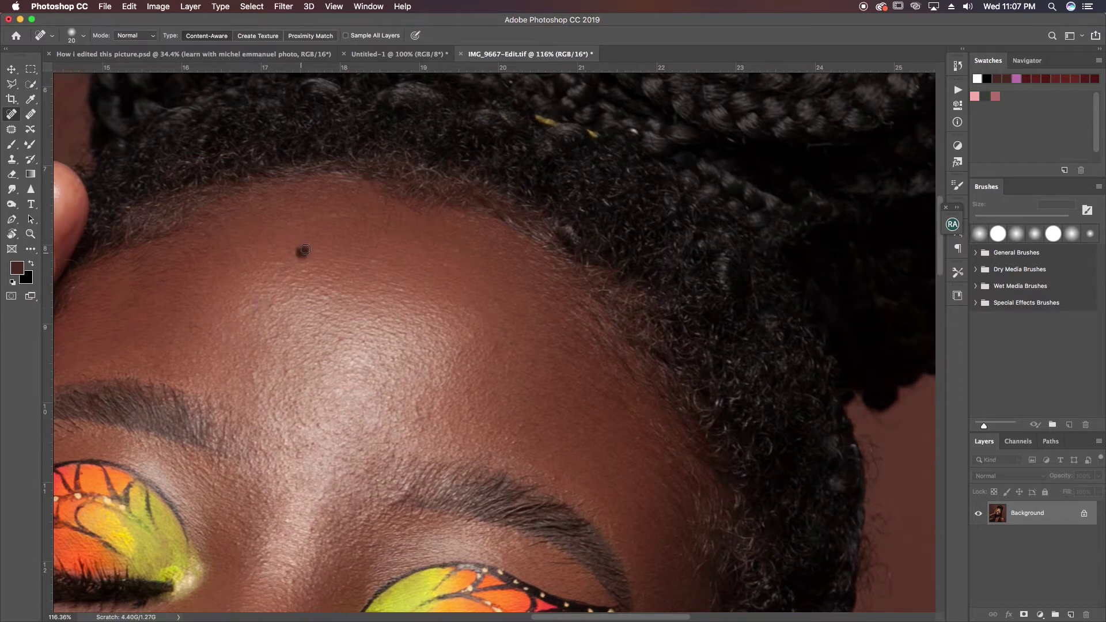
pyautogui.moveTo(305, 249); pyautogui.dragTo(305, 249)
# Step: Remove the remaining blemishes on the forehead between the far eyebrow and the hairline
pyautogui.hscroll(4, 285, 254)
pyautogui.scroll(-3, 284, 254)
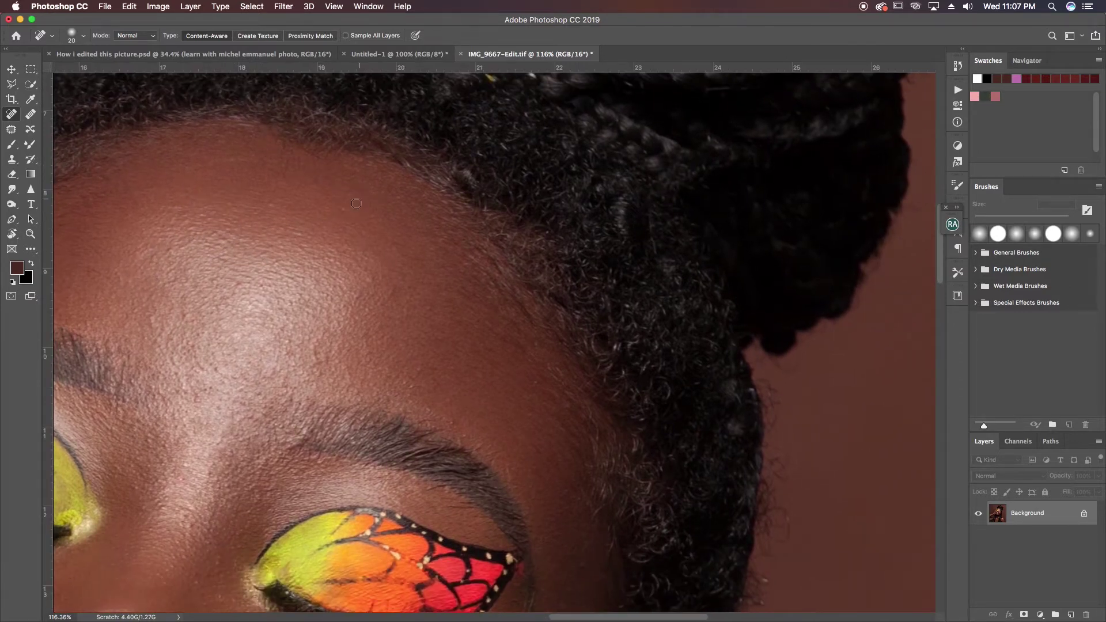
pyautogui.click(344, 207)
pyautogui.moveTo(182, 317); pyautogui.dragTo(195, 313)
pyautogui.moveTo(315, 354); pyautogui.dragTo(156, 225)
pyautogui.moveTo(296, 294); pyautogui.dragTo(287, 293)
pyautogui.click(304, 308)
pyautogui.moveTo(339, 361); pyautogui.dragTo(359, 250)
# Step: Heal the spots on the temple and outer cheek in front of the ear
pyautogui.scroll(-2, 360, 250)
pyautogui.hscroll(-1, 360, 250)
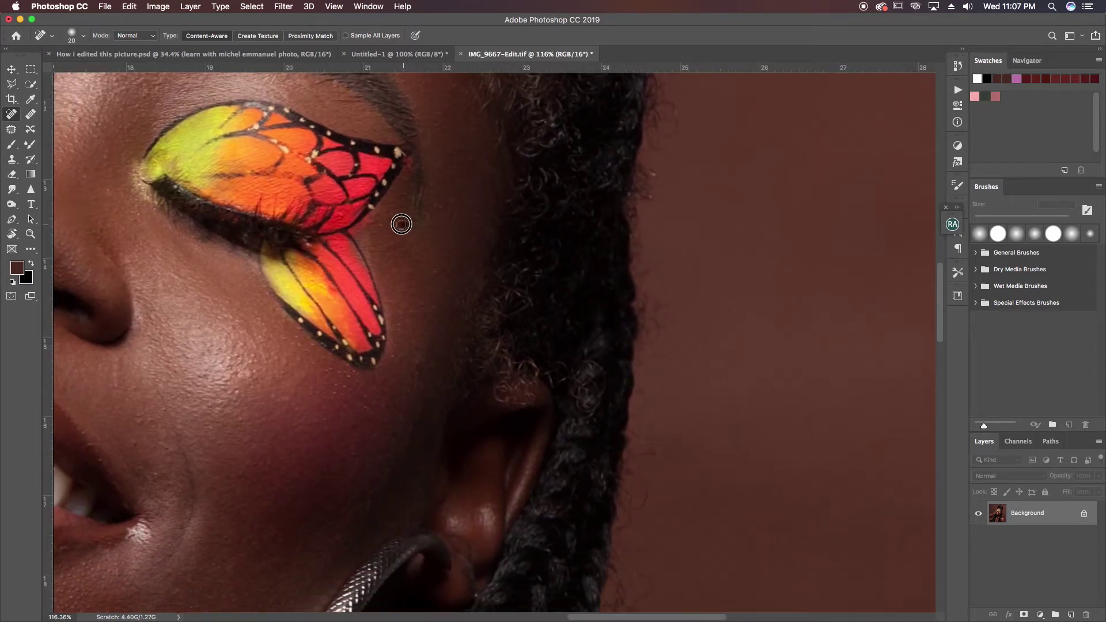
pyautogui.click(470, 161)
pyautogui.scroll(-3, 403, 271)
pyautogui.hscroll(1, 403, 271)
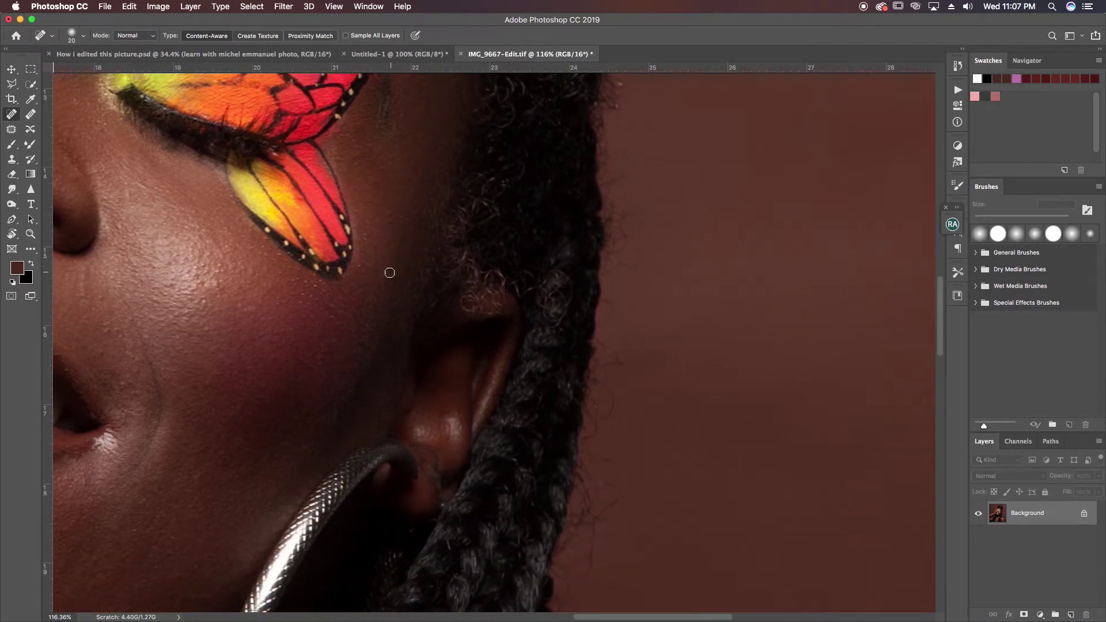
pyautogui.moveTo(306, 333); pyautogui.dragTo(358, 200)
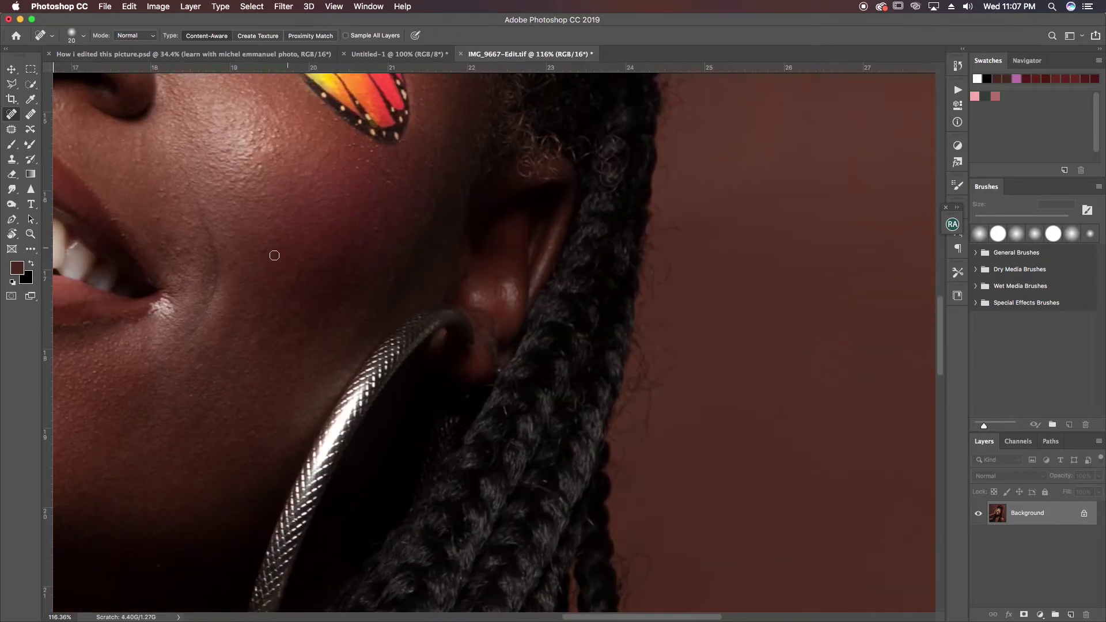
pyautogui.moveTo(249, 311); pyautogui.dragTo(332, 300)
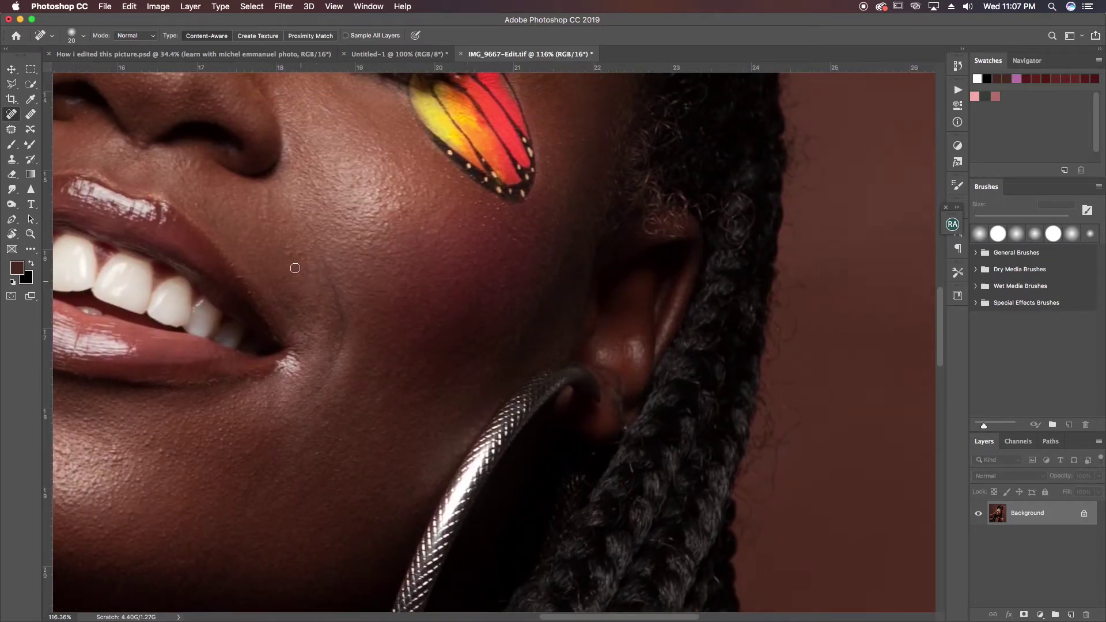
# Step: Clean up the marks and stray hairs on the neck and upper chest along the edge of the braids
pyautogui.moveTo(252, 348); pyautogui.dragTo(435, 178)
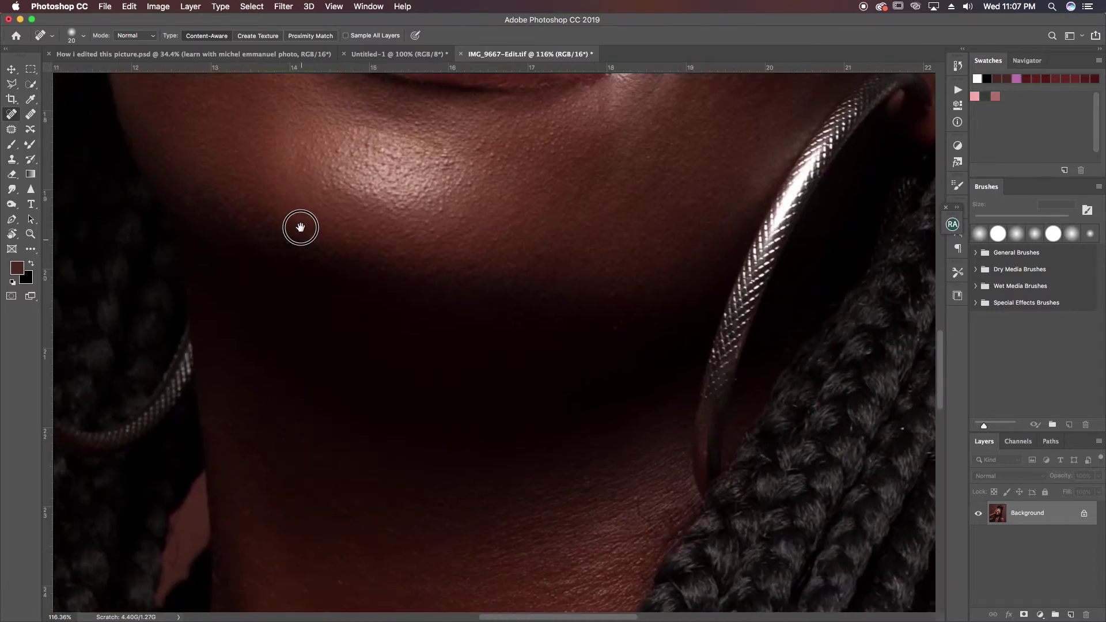
pyautogui.moveTo(300, 229); pyautogui.dragTo(280, 103)
pyautogui.moveTo(513, 317)
pyautogui.mouseDown()
pyautogui.moveTo(381, 247)
pyautogui.moveTo(330, 205)
pyautogui.mouseUp()
pyautogui.moveTo(405, 248); pyautogui.dragTo(416, 268)
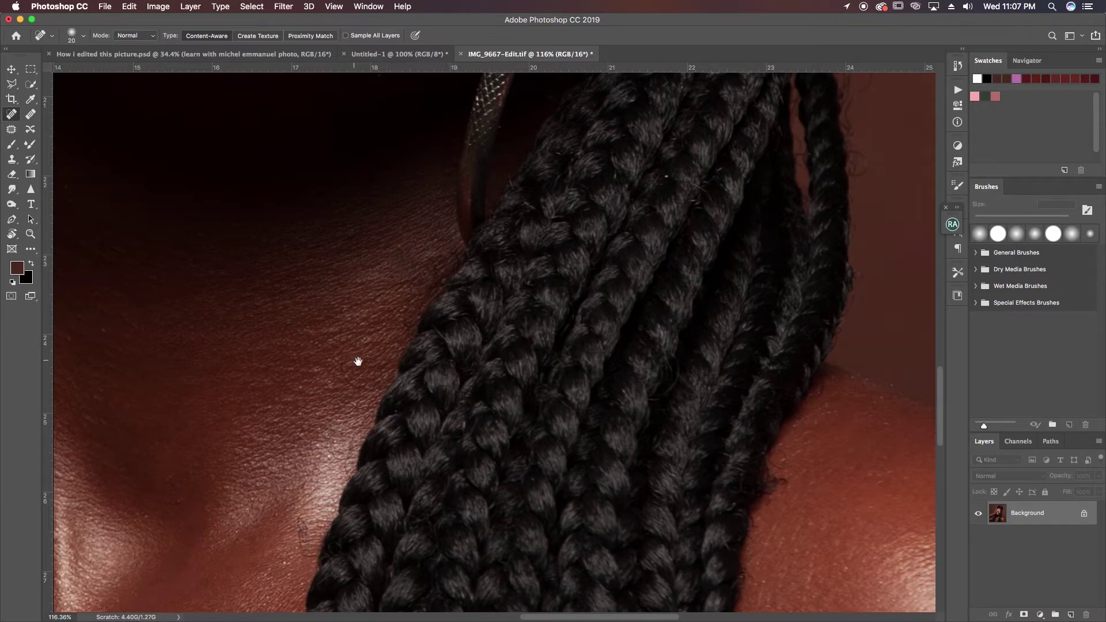
pyautogui.moveTo(358, 362); pyautogui.dragTo(334, 259)
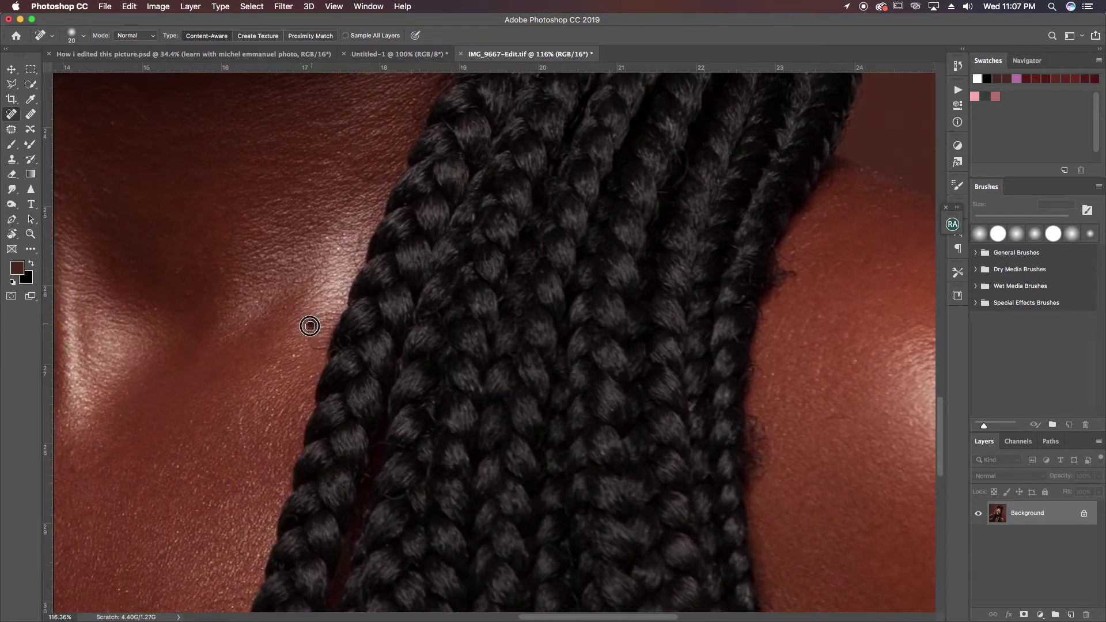
pyautogui.click(319, 346)
pyautogui.moveTo(270, 364); pyautogui.dragTo(167, 288)
# Step: Heal the marks on the bare shoulder beside the braids
pyautogui.moveTo(494, 221); pyautogui.dragTo(383, 361)
pyautogui.moveTo(398, 206); pyautogui.dragTo(375, 222)
pyautogui.moveTo(371, 311); pyautogui.dragTo(384, 240)
pyautogui.click(367, 219)
pyautogui.click(370, 213)
pyautogui.moveTo(354, 338); pyautogui.dragTo(326, 227)
pyautogui.click(329, 214)
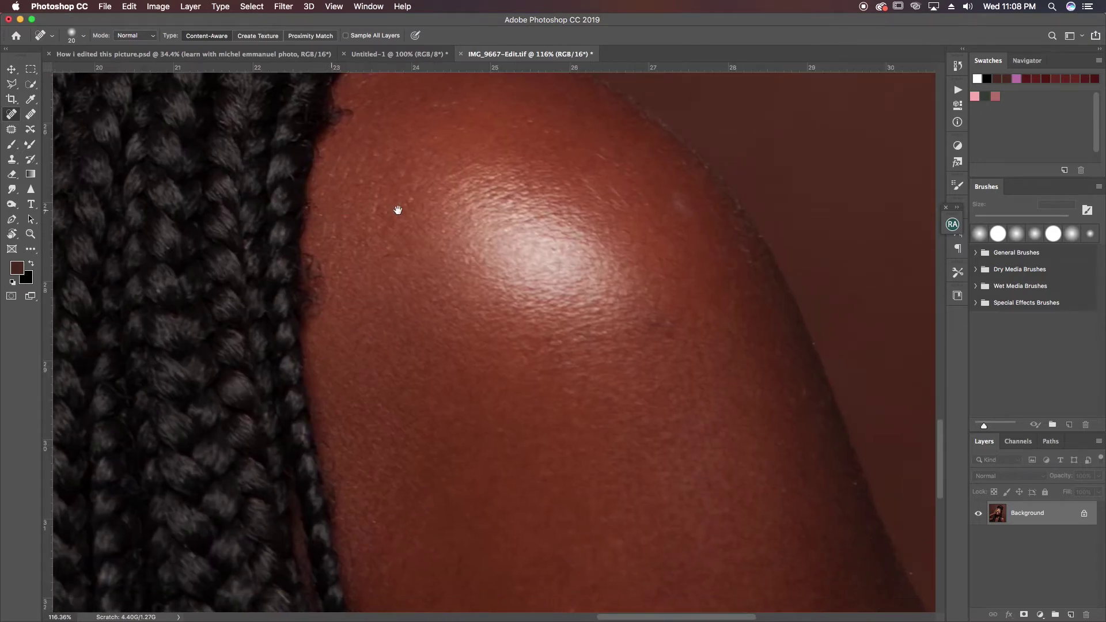
pyautogui.scroll(-10, 374, 211)
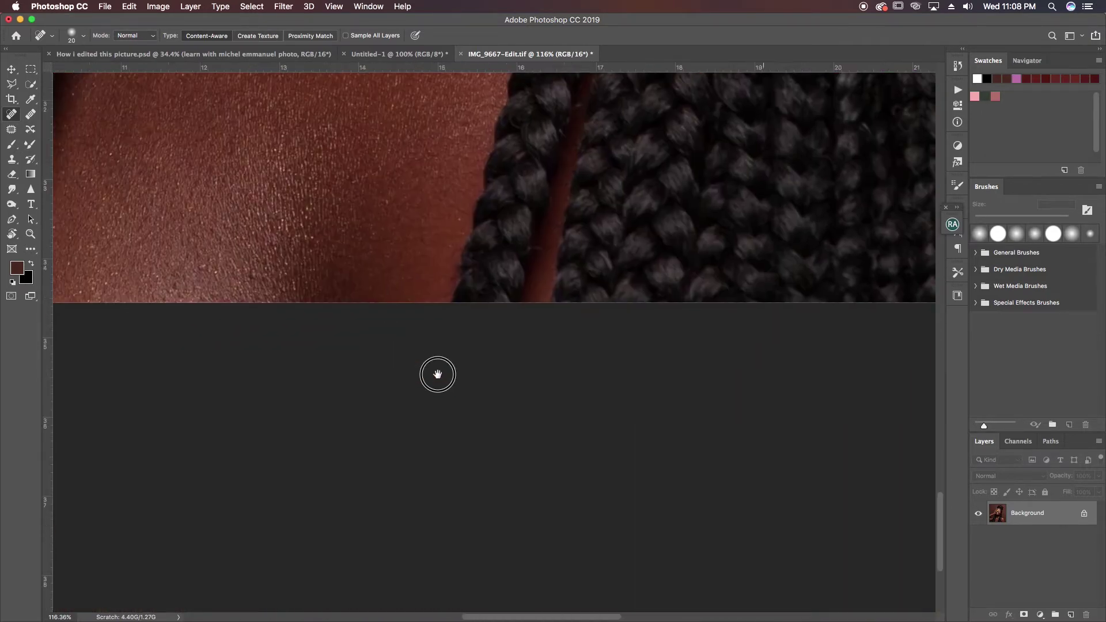
pyautogui.scroll(3, 437, 373)
pyautogui.moveTo(397, 326); pyautogui.dragTo(317, 351)
pyautogui.moveTo(371, 314)
pyautogui.mouseDown()
pyautogui.moveTo(330, 387)
pyautogui.moveTo(334, 422)
pyautogui.mouseUp()
# Step: Clean the blemishes from the neck, collarbone area and lower arm
pyautogui.moveTo(213, 277)
pyautogui.mouseDown()
pyautogui.moveTo(235, 325)
pyautogui.moveTo(231, 430)
pyautogui.mouseUp()
pyautogui.moveTo(362, 365); pyautogui.dragTo(233, 513)
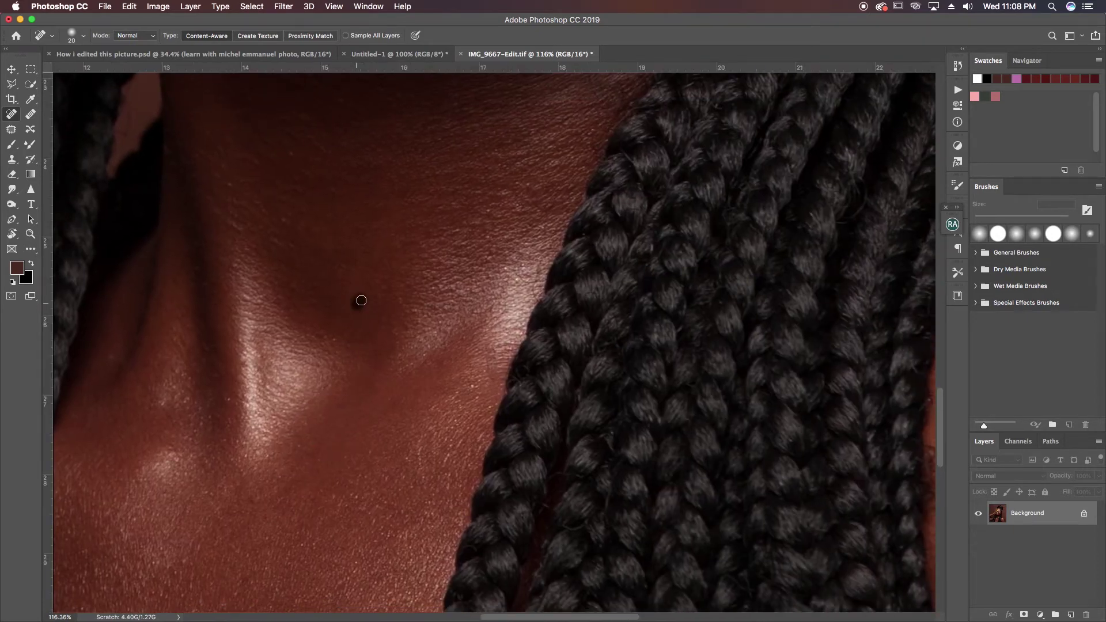
pyautogui.moveTo(223, 309); pyautogui.dragTo(580, 467)
pyautogui.moveTo(198, 383); pyautogui.dragTo(665, 279)
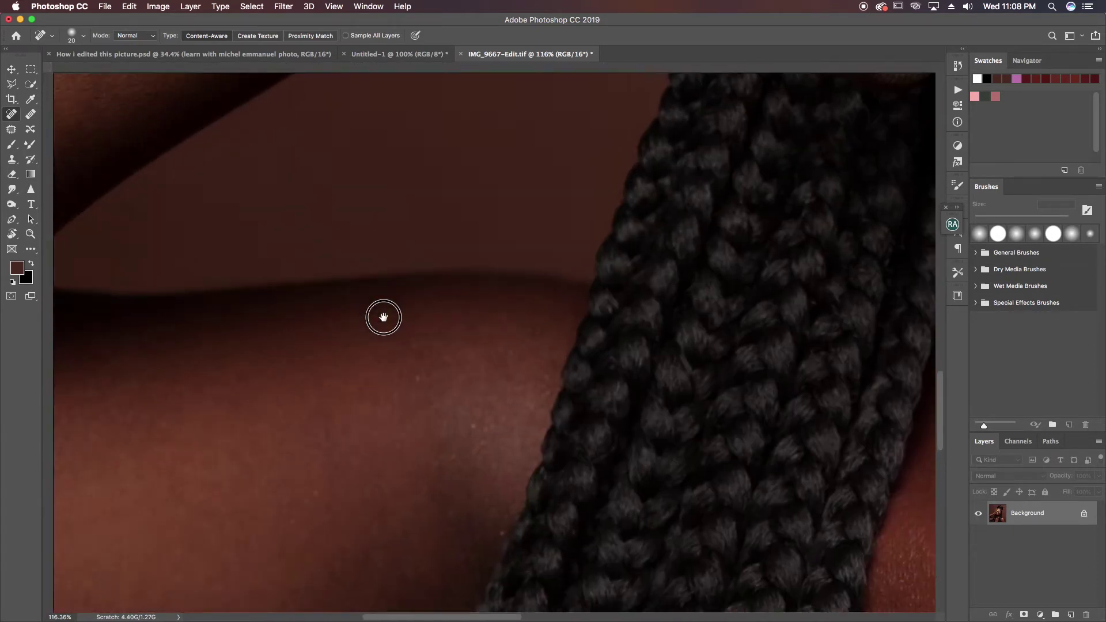
pyautogui.moveTo(383, 317); pyautogui.dragTo(409, 426)
pyautogui.moveTo(538, 293); pyautogui.dragTo(714, 132)
pyautogui.moveTo(287, 502)
pyautogui.mouseDown()
pyautogui.moveTo(412, 340)
pyautogui.moveTo(277, 358)
pyautogui.moveTo(262, 266)
pyautogui.mouseUp()
pyautogui.click(218, 410)
# Step: Examine the raised arm, lips and face closely for remaining blemishes
pyautogui.moveTo(433, 460); pyautogui.dragTo(323, 342)
pyautogui.moveTo(250, 360); pyautogui.dragTo(193, 438)
pyautogui.moveTo(414, 317); pyautogui.dragTo(227, 550)
pyautogui.moveTo(533, 290); pyautogui.dragTo(89, 402)
pyautogui.moveTo(528, 428); pyautogui.dragTo(290, 294)
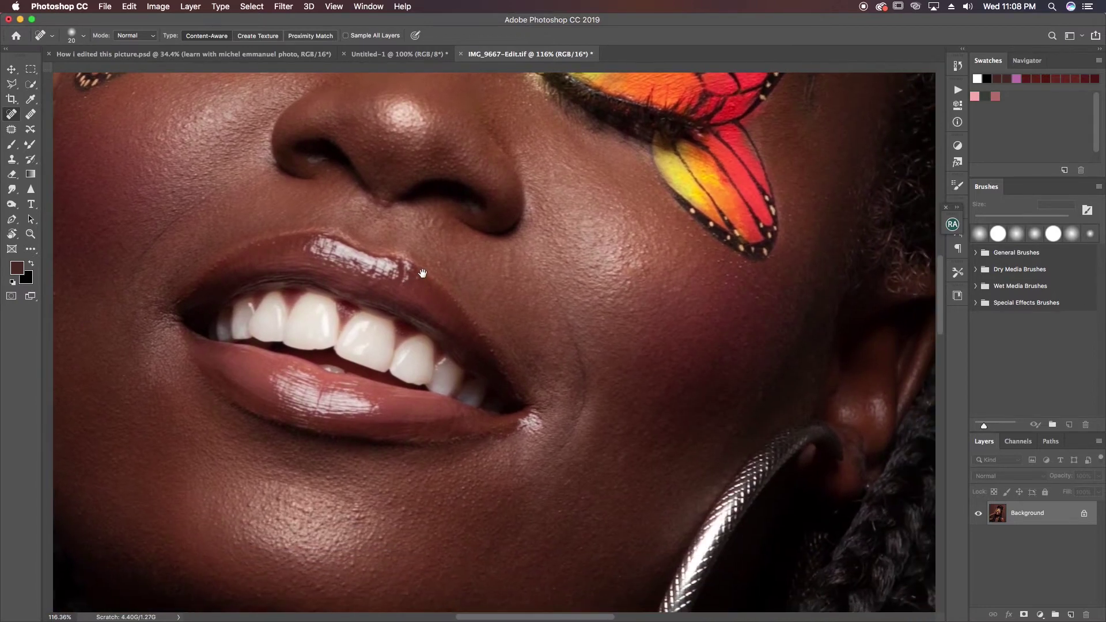
pyautogui.moveTo(353, 323); pyautogui.dragTo(278, 249)
pyautogui.moveTo(308, 302); pyautogui.dragTo(402, 255)
pyautogui.press('z')
pyautogui.moveTo(555, 236)
pyautogui.mouseDown()
pyautogui.moveTo(469, 249)
pyautogui.moveTo(573, 227)
pyautogui.mouseUp()
pyautogui.press('j')
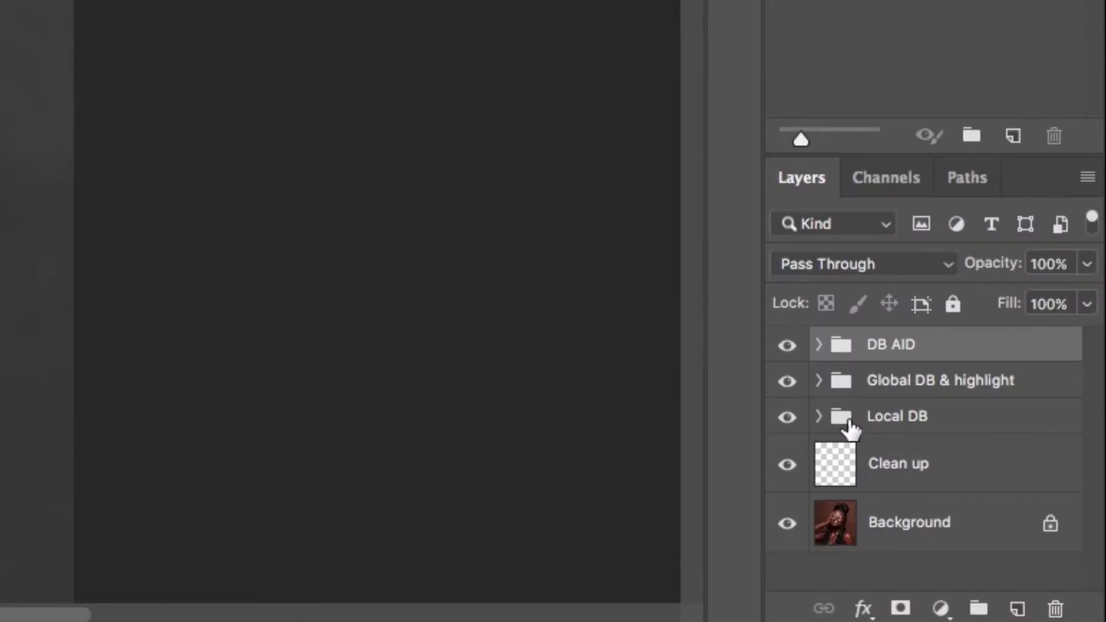
# Step: Expand the Local DB group and select the mask of the local dodge layer
pyautogui.click(787, 382)
pyautogui.click(818, 345)
pyautogui.click(818, 346)
pyautogui.click(819, 418)
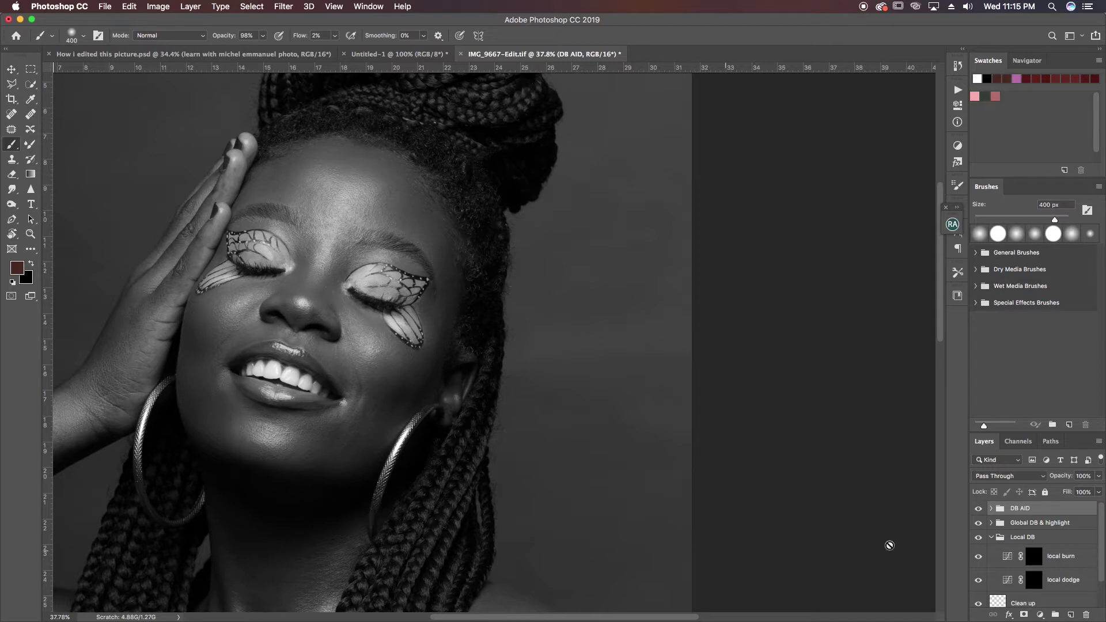
pyautogui.click(1044, 586)
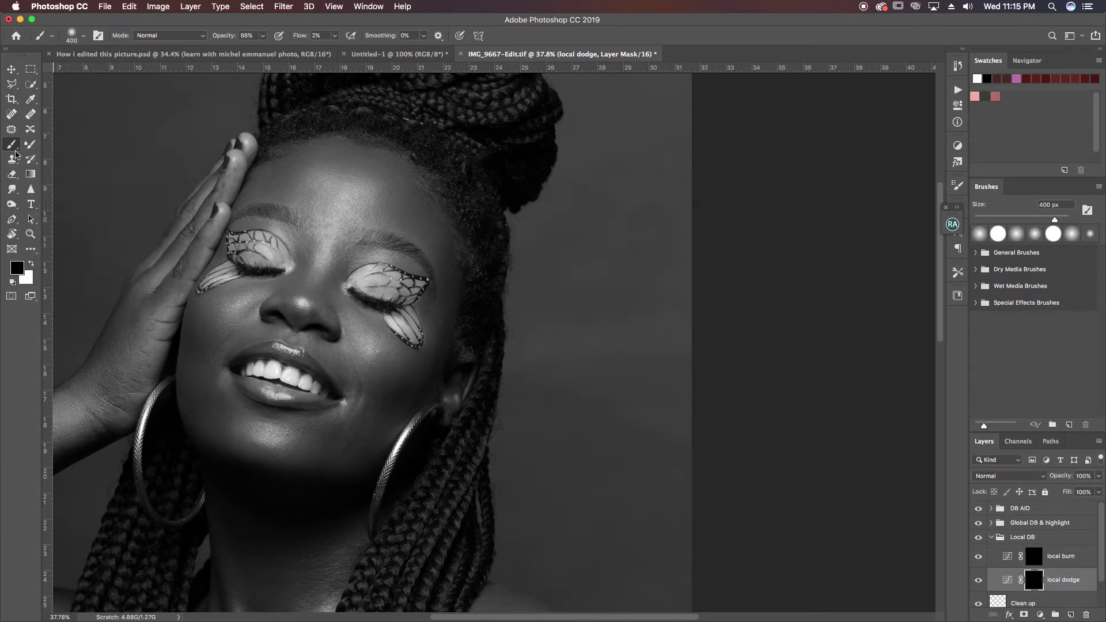
# Step: Set the brush to 100% opacity and 2% flow
pyautogui.click(236, 38)
pyautogui.write('100')
pyautogui.click(319, 35)
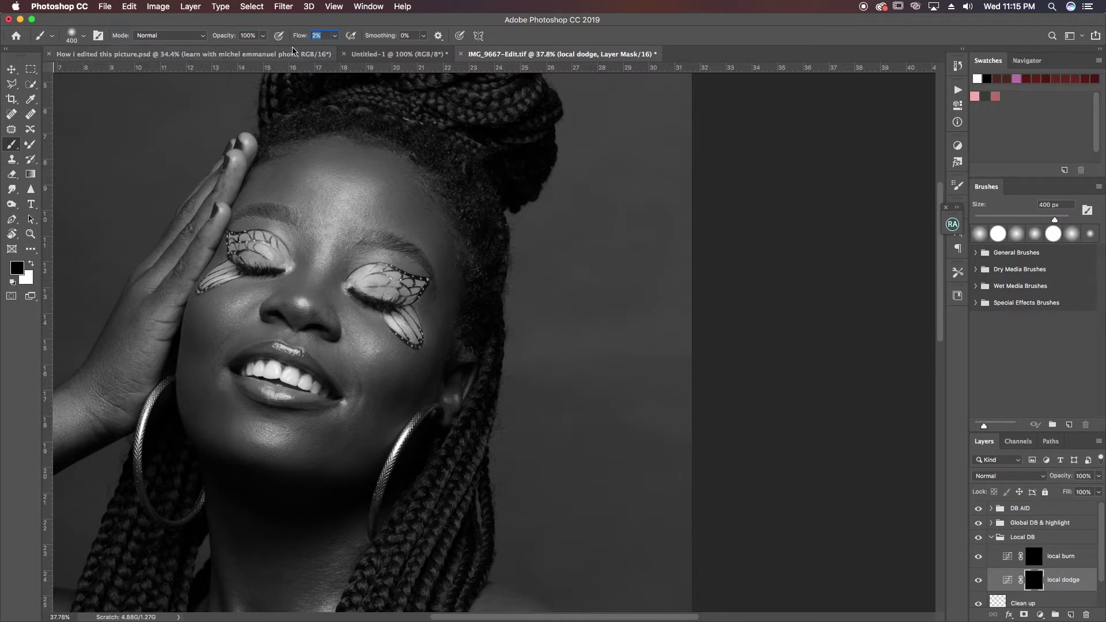
pyautogui.press('Return')
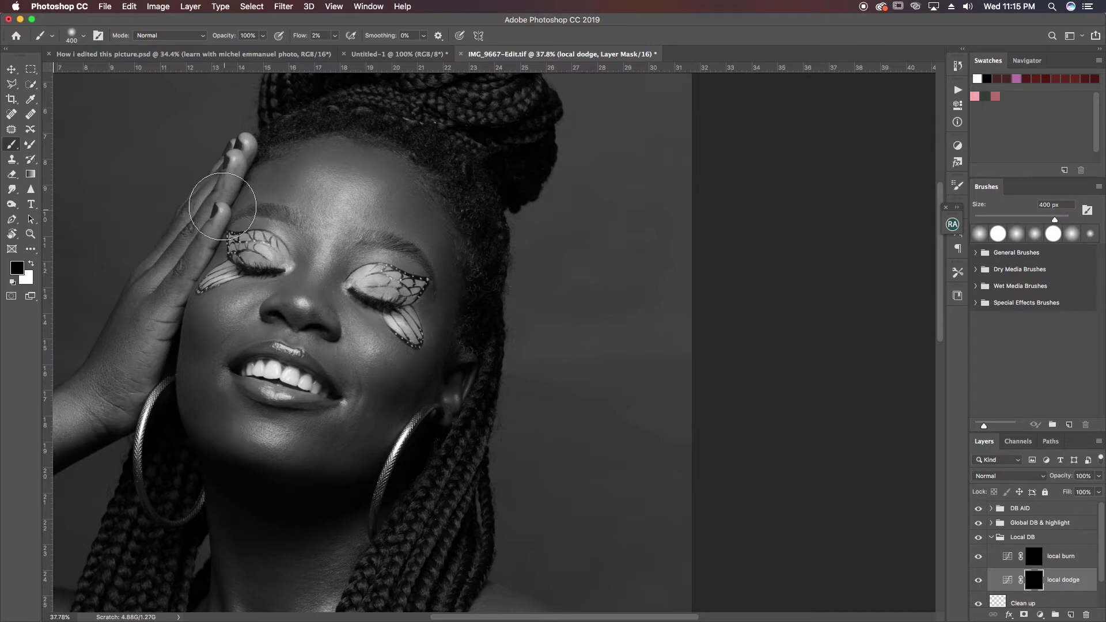
# Step: Lighten the dark patches near the tip of the middle finger by painting white on the local dodge mask with a 15 px brush
pyautogui.press('z')
pyautogui.moveTo(245, 183)
pyautogui.mouseDown()
pyautogui.moveTo(306, 160)
pyautogui.moveTo(247, 178)
pyautogui.moveTo(268, 230)
pyautogui.moveTo(285, 215)
pyautogui.mouseUp()
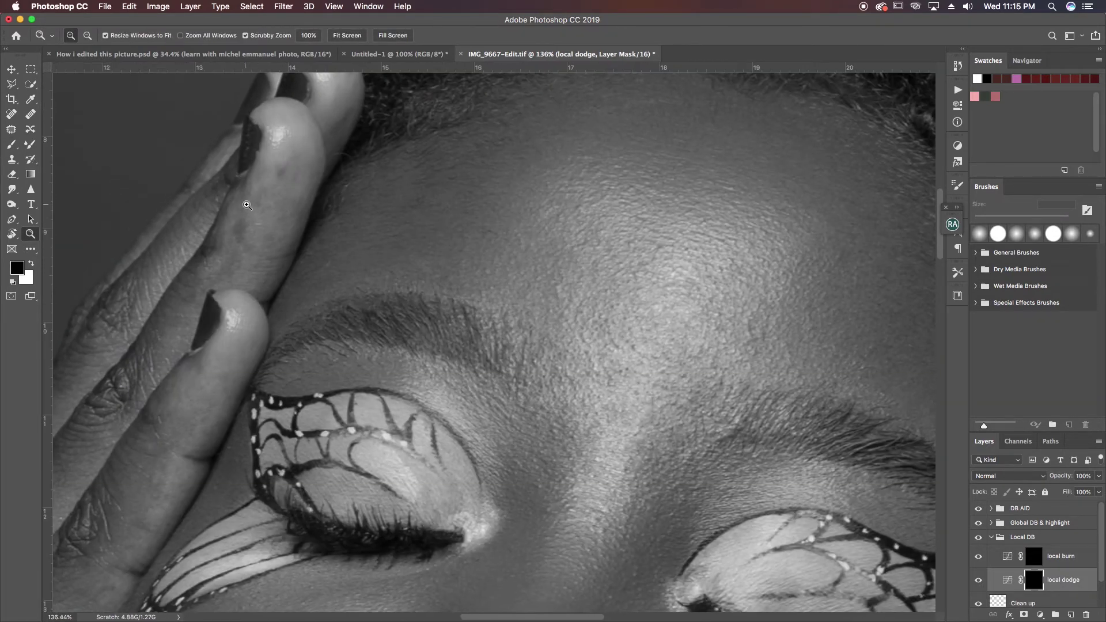
pyautogui.press('b')
pyautogui.press('[')
pyautogui.press('[')
pyautogui.press('[')
pyautogui.press('[')
pyautogui.press('[')
pyautogui.press('[')
pyautogui.press('[')
pyautogui.press('[')
pyautogui.press('[')
pyautogui.press('[')
pyautogui.press('[')
pyautogui.press('[')
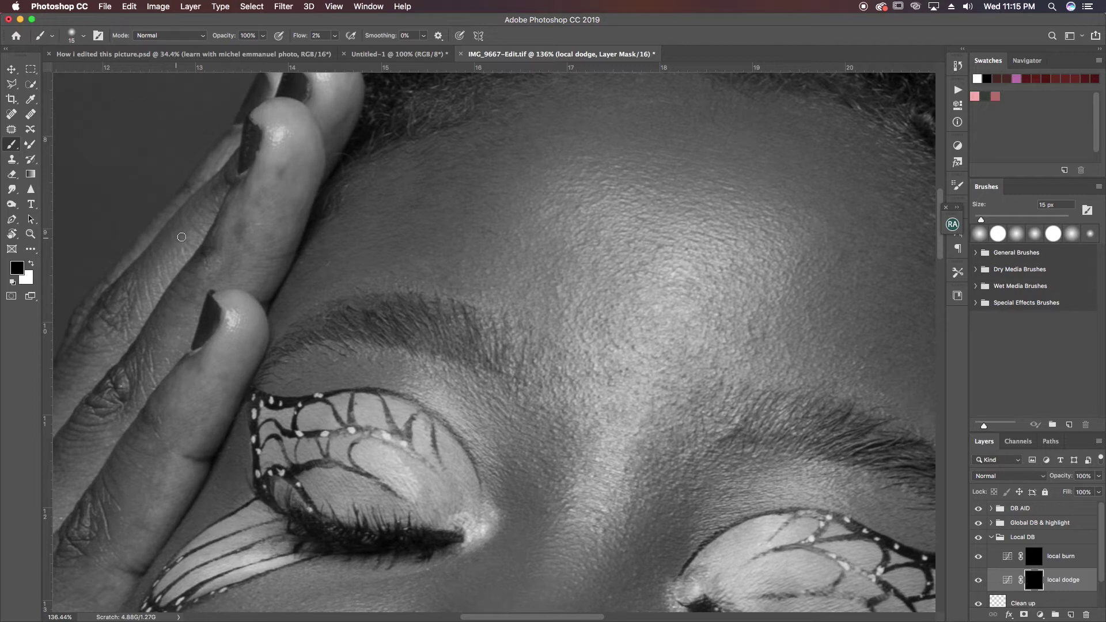
pyautogui.press('x')
pyautogui.moveTo(240, 222); pyautogui.dragTo(242, 230)
pyautogui.moveTo(284, 173); pyautogui.dragTo(297, 175)
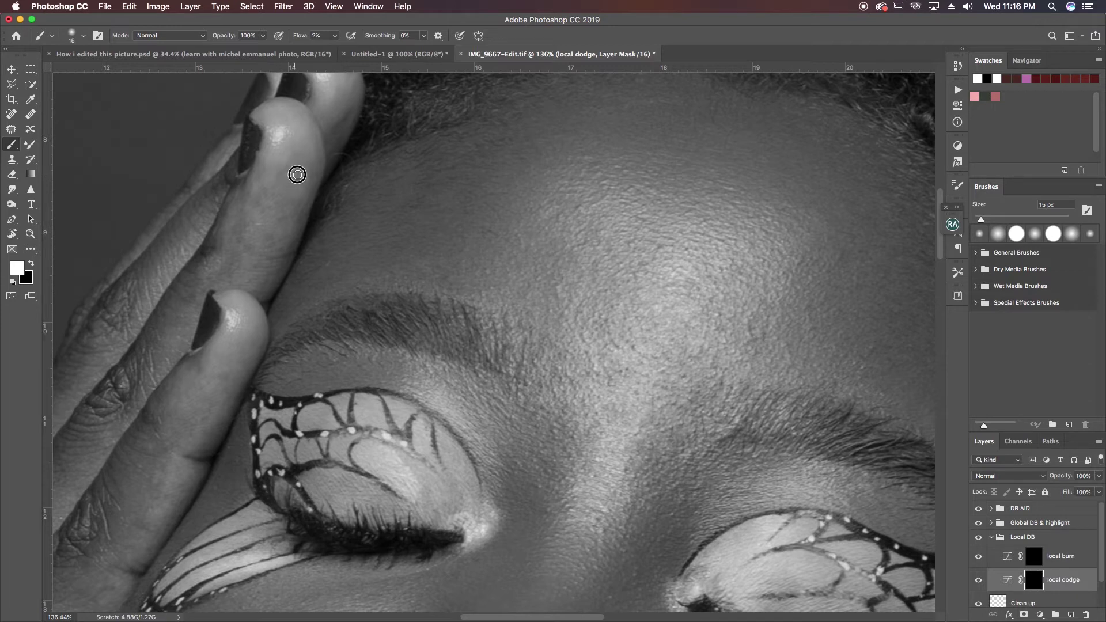
# Step: Lighten the dark patches along the raised fingers beside the forehead on the local dodge mask with a 15 px brush
pyautogui.moveTo(351, 113)
pyautogui.mouseDown()
pyautogui.moveTo(333, 130)
pyautogui.moveTo(353, 109)
pyautogui.moveTo(331, 156)
pyautogui.moveTo(352, 123)
pyautogui.moveTo(316, 116)
pyautogui.moveTo(351, 150)
pyautogui.moveTo(318, 211)
pyautogui.moveTo(341, 168)
pyautogui.moveTo(327, 193)
pyautogui.mouseUp()
pyautogui.scroll(2, 347, 115)
pyautogui.moveTo(275, 219); pyautogui.dragTo(281, 219)
pyautogui.moveTo(261, 260)
pyautogui.mouseDown()
pyautogui.moveTo(260, 238)
pyautogui.moveTo(249, 272)
pyautogui.mouseUp()
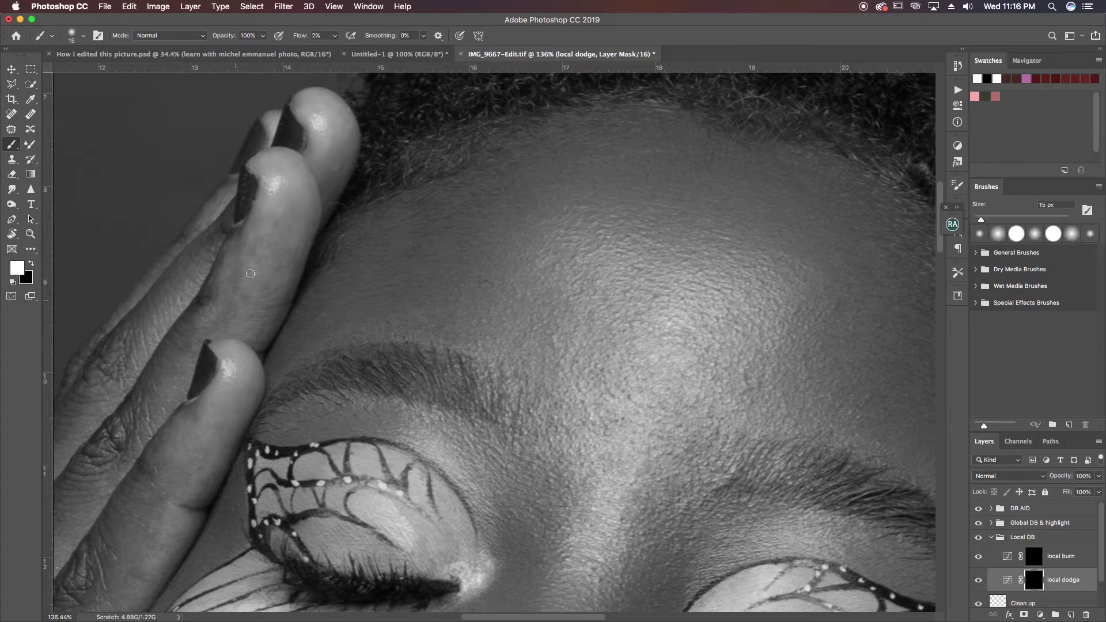
pyautogui.moveTo(242, 311); pyautogui.dragTo(247, 241)
pyautogui.scroll(-2, 247, 241)
pyautogui.moveTo(244, 170)
pyautogui.mouseDown()
pyautogui.moveTo(218, 186)
pyautogui.moveTo(223, 155)
pyautogui.moveTo(204, 204)
pyautogui.moveTo(214, 201)
pyautogui.moveTo(189, 207)
pyautogui.moveTo(222, 153)
pyautogui.moveTo(240, 210)
pyautogui.mouseUp()
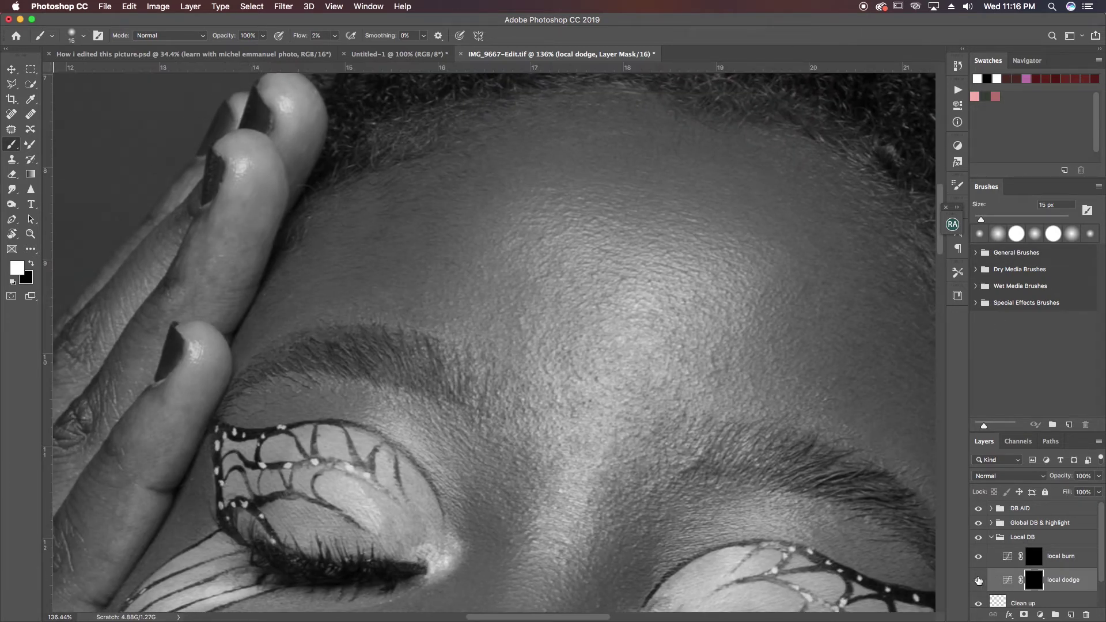
# Step: Toggle the local dodge layer's visibility to compare the fingers before and after, leaving the layer visible
pyautogui.click(979, 581)
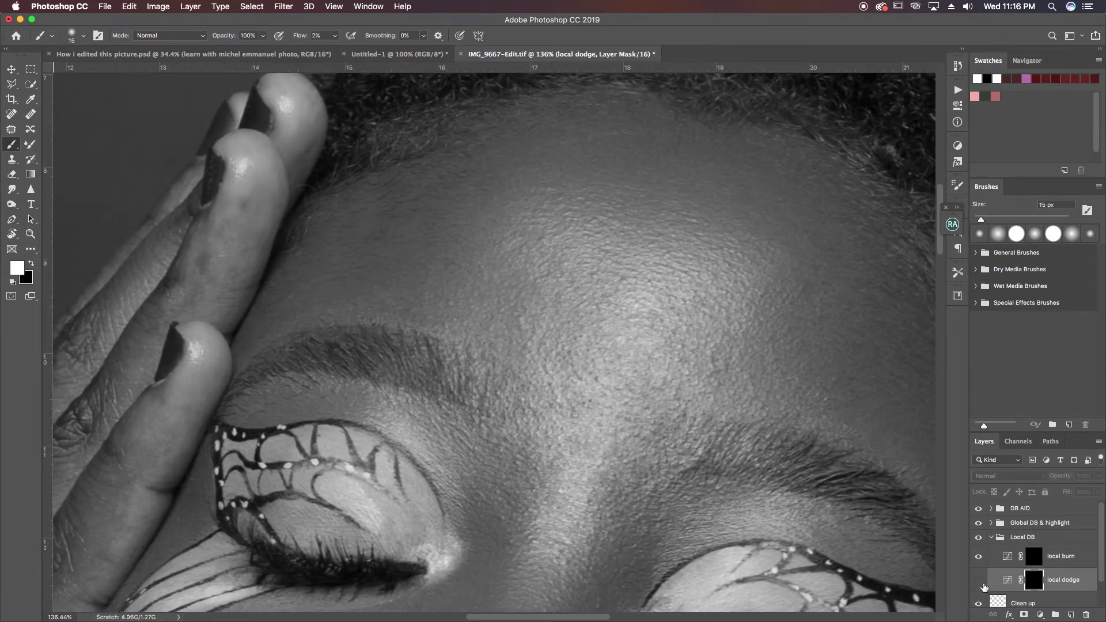
pyautogui.click(979, 581)
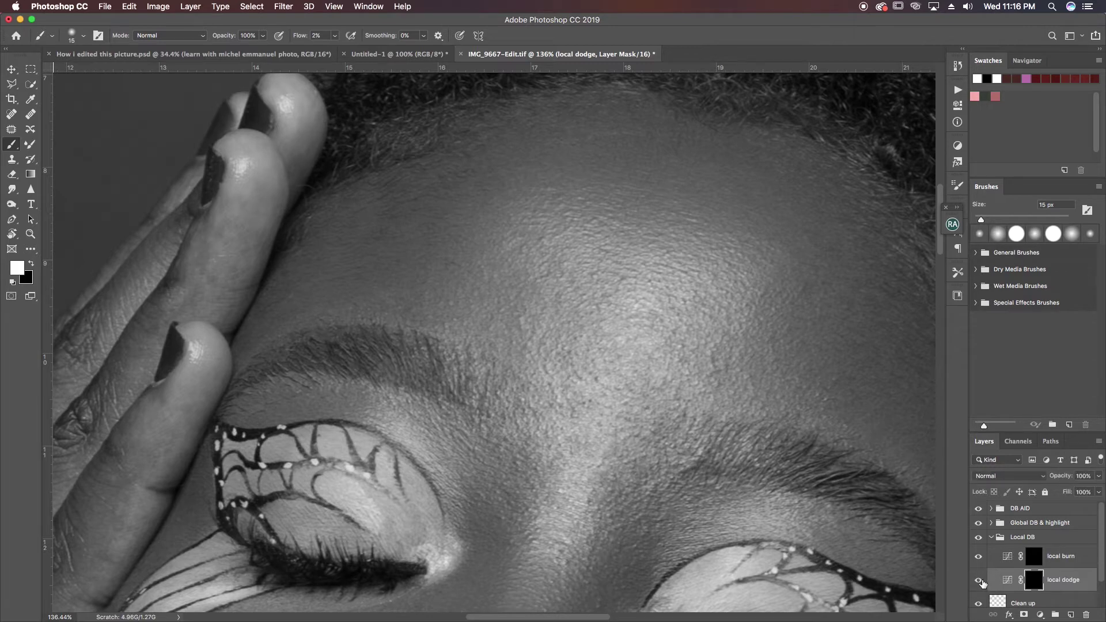
pyautogui.click(979, 580)
pyautogui.click(979, 581)
pyautogui.click(980, 581)
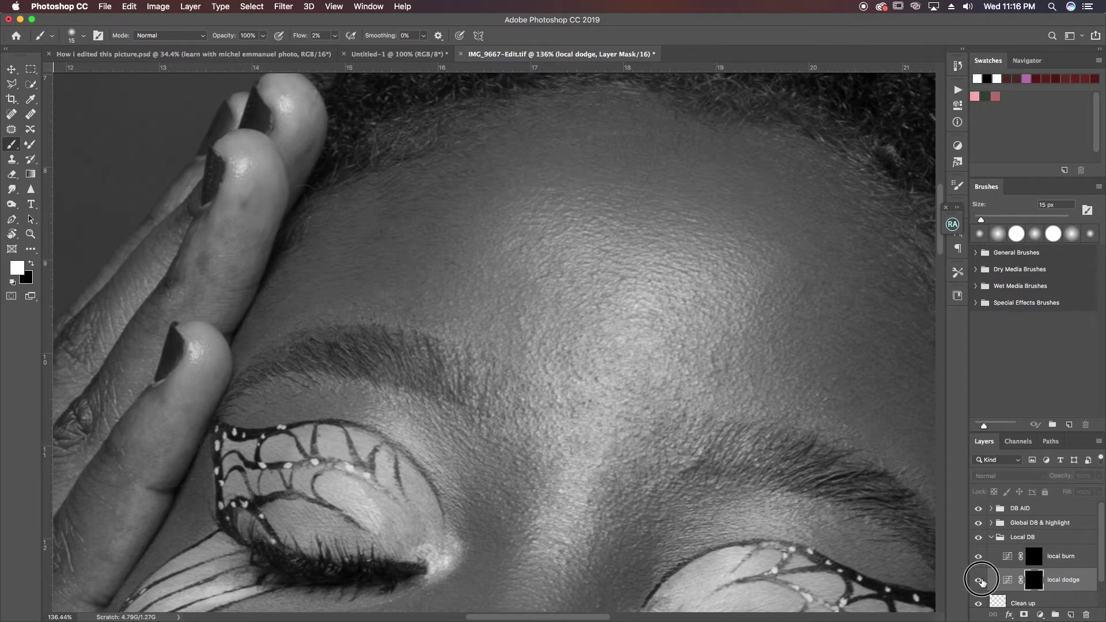
# Step: Examine the lower fingers, cheek, nose and mouth area for uneven dark patches
pyautogui.moveTo(80, 424); pyautogui.dragTo(230, 185)
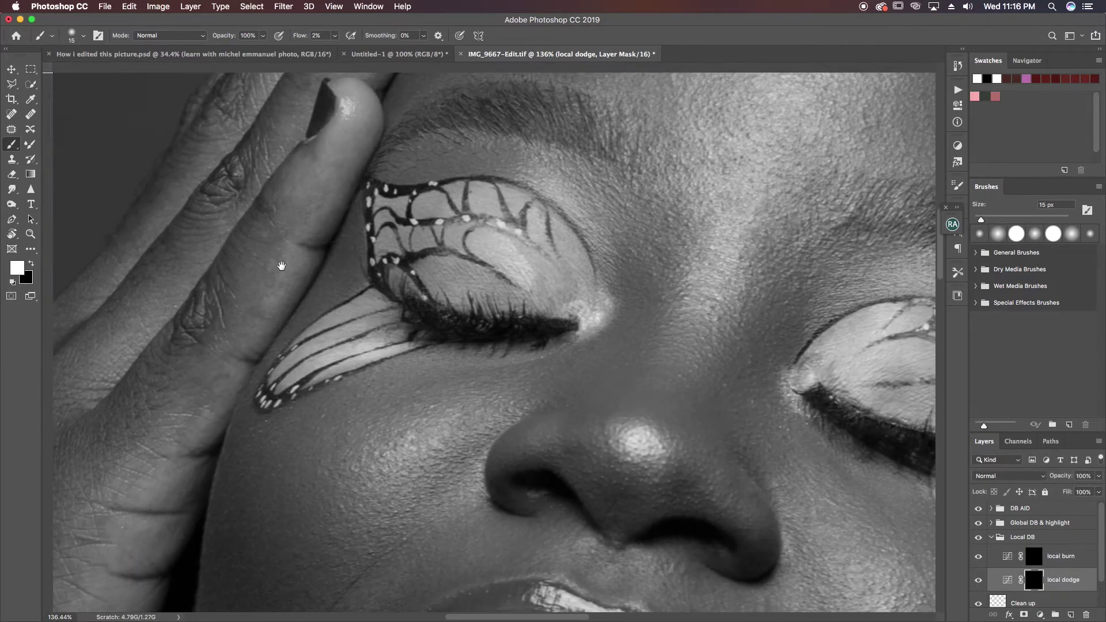
pyautogui.moveTo(243, 288); pyautogui.dragTo(213, 380)
pyautogui.moveTo(515, 258); pyautogui.dragTo(266, 170)
pyautogui.moveTo(349, 231); pyautogui.dragTo(402, 187)
pyautogui.moveTo(338, 326)
pyautogui.mouseDown()
pyautogui.moveTo(378, 240)
pyautogui.moveTo(449, 286)
pyautogui.mouseUp()
pyautogui.moveTo(425, 277); pyautogui.dragTo(449, 287)
pyautogui.moveTo(438, 341); pyautogui.dragTo(409, 277)
pyautogui.moveTo(459, 353); pyautogui.dragTo(561, 240)
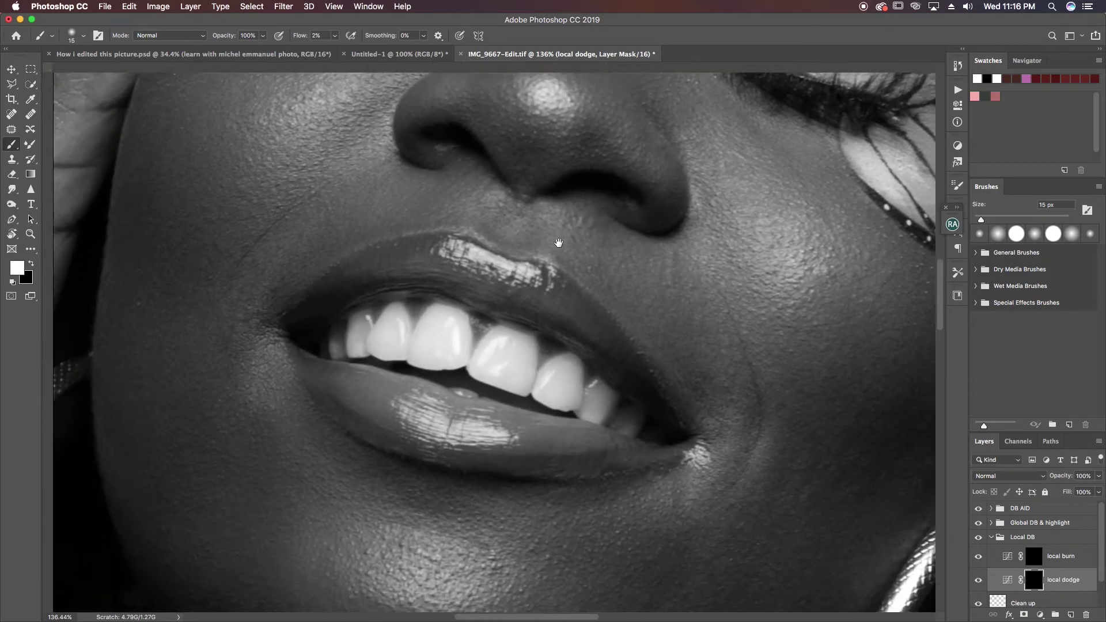
# Step: Lighten the fine dark spots above the mouth corner on the raised-hand side with a 3 px brush
pyautogui.moveTo(266, 268); pyautogui.dragTo(323, 247)
pyautogui.moveTo(339, 294); pyautogui.dragTo(353, 346)
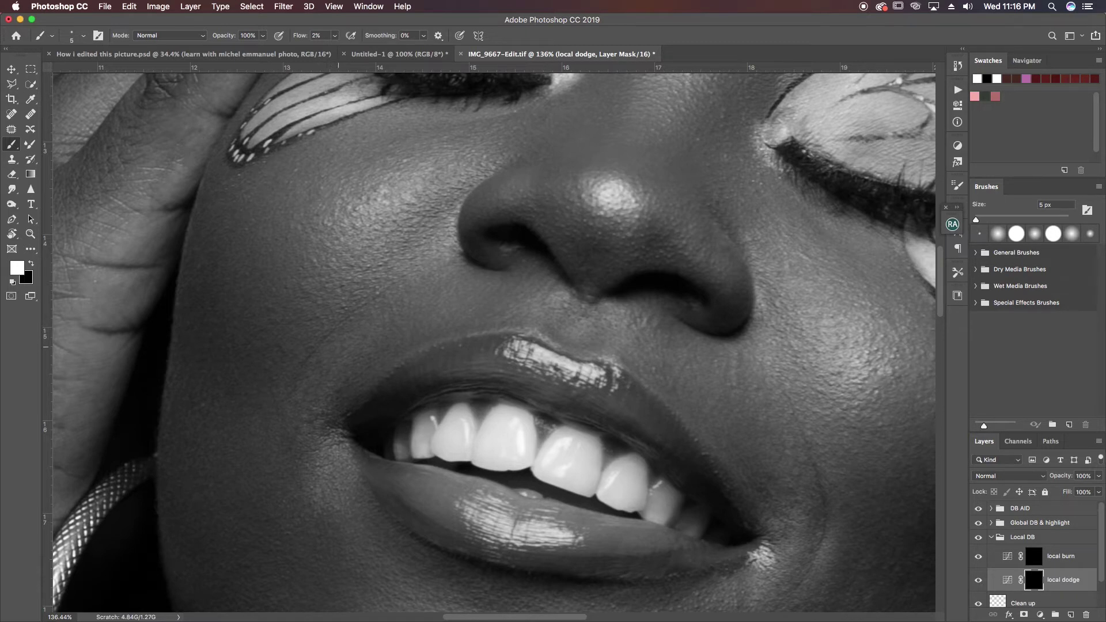
pyautogui.moveTo(327, 343)
pyautogui.mouseDown()
pyautogui.moveTo(388, 312)
pyautogui.moveTo(375, 319)
pyautogui.mouseUp()
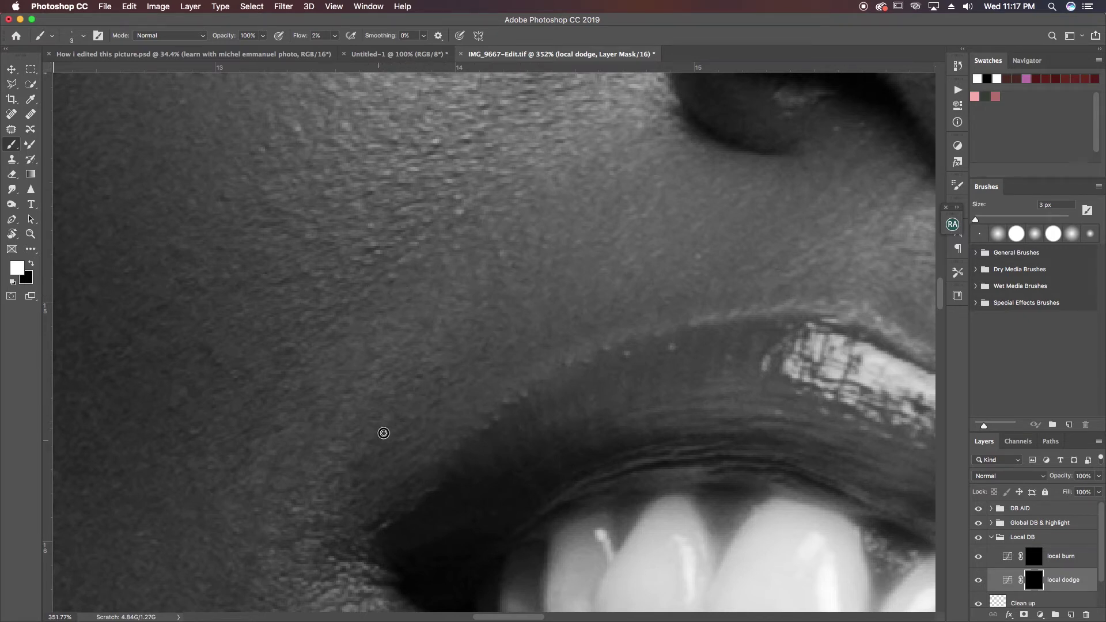
# Step: Rotate the canvas and lighten the dark fold beside the mouth corner on the side away from the hand with an 8 px brush
pyautogui.moveTo(679, 339); pyautogui.dragTo(336, 213)
pyautogui.press('r')
pyautogui.moveTo(494, 187)
pyautogui.mouseDown()
pyautogui.moveTo(593, 180)
pyautogui.moveTo(541, 205)
pyautogui.mouseUp()
pyautogui.press('b')
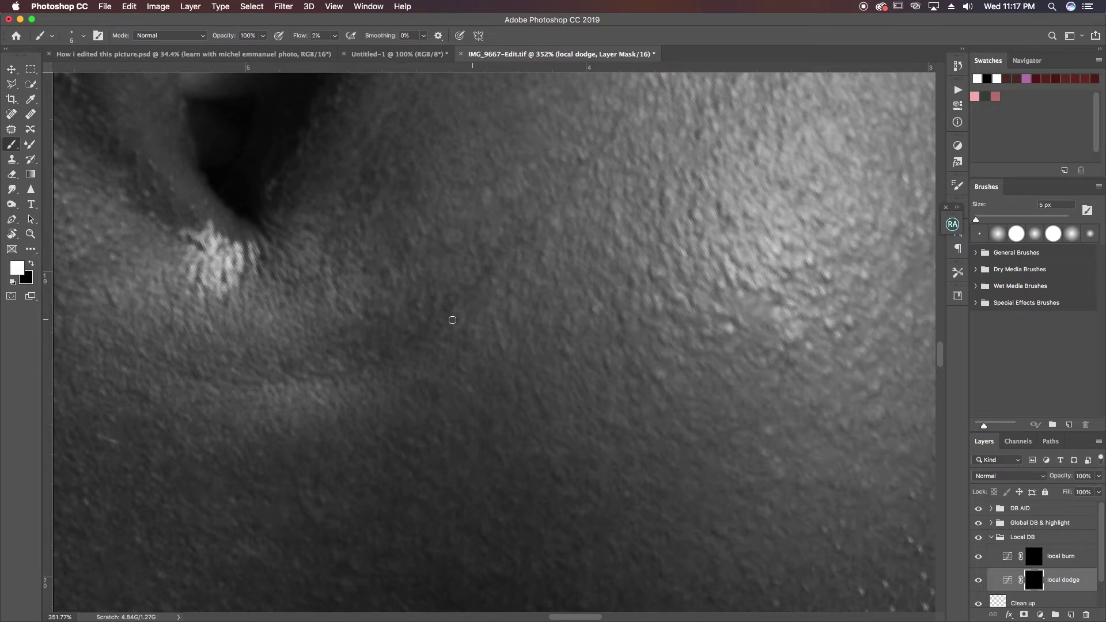
pyautogui.press(']')
# Step: Lighten the small dark patches on the cheek between the mouth and painted eye with 6 to 8 px brushes
pyautogui.press(']')
pyautogui.press(']')
pyautogui.moveTo(331, 374); pyautogui.dragTo(346, 362)
pyautogui.moveTo(375, 340)
pyautogui.mouseDown()
pyautogui.moveTo(351, 332)
pyautogui.moveTo(374, 351)
pyautogui.moveTo(444, 310)
pyautogui.moveTo(422, 325)
pyautogui.mouseUp()
pyautogui.press(']')
pyautogui.press('[')
pyautogui.press('[')
pyautogui.moveTo(585, 188); pyautogui.dragTo(476, 331)
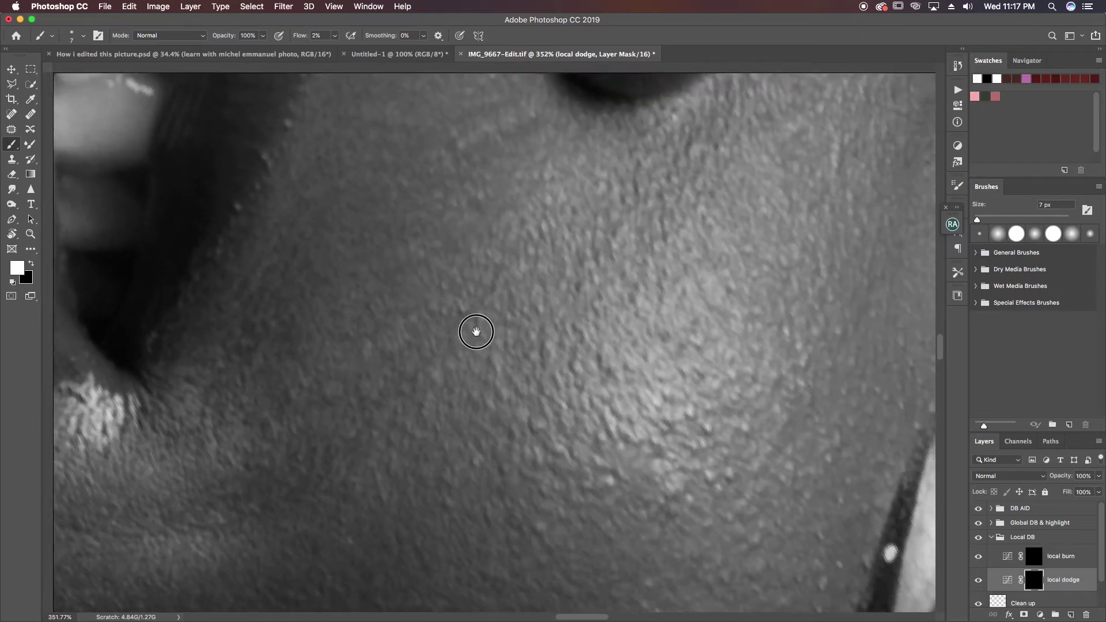
pyautogui.press('super+r')
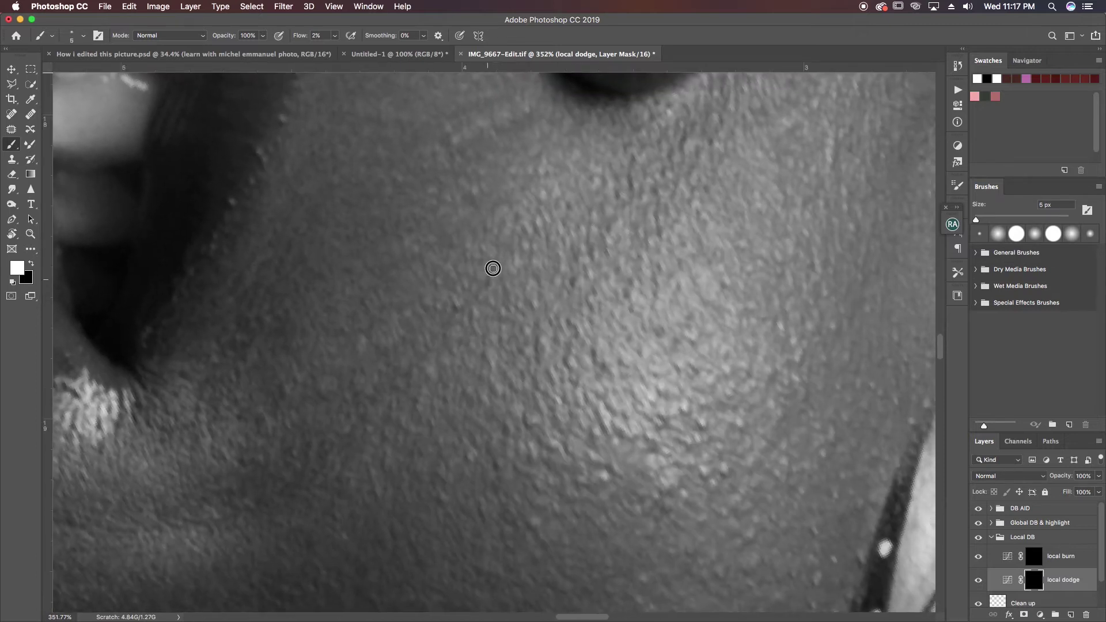
pyautogui.press('[')
pyautogui.press(']')
pyautogui.press(']')
# Step: Compare the mouth and cheek with the local dodge layer hidden and shown
pyautogui.press('z')
pyautogui.moveTo(553, 159); pyautogui.dragTo(433, 195)
pyautogui.press('b')
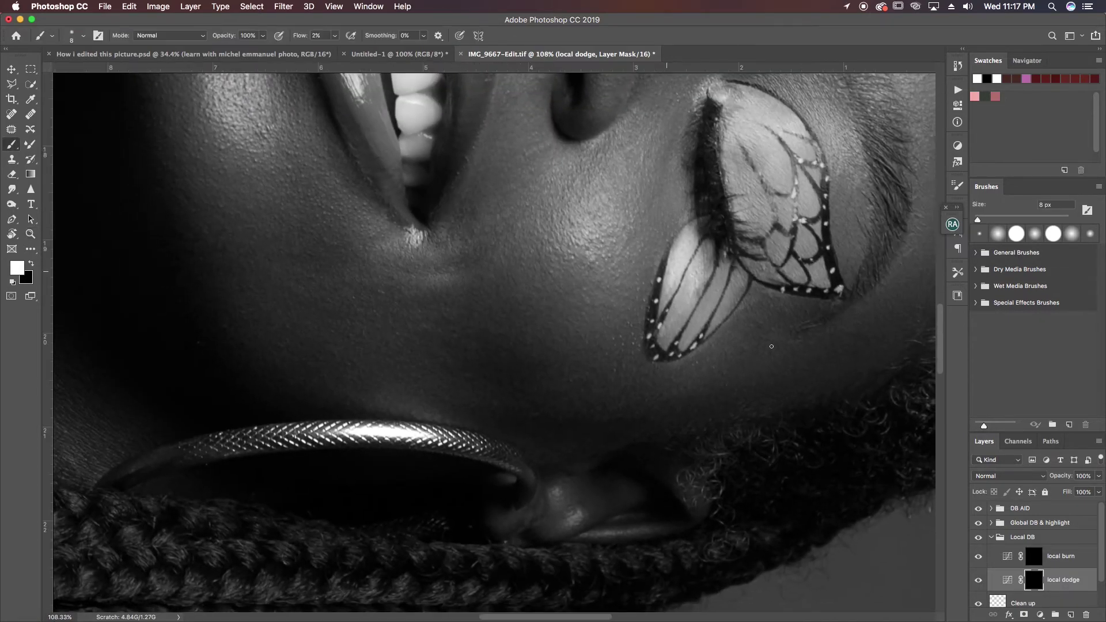
pyautogui.click(979, 580)
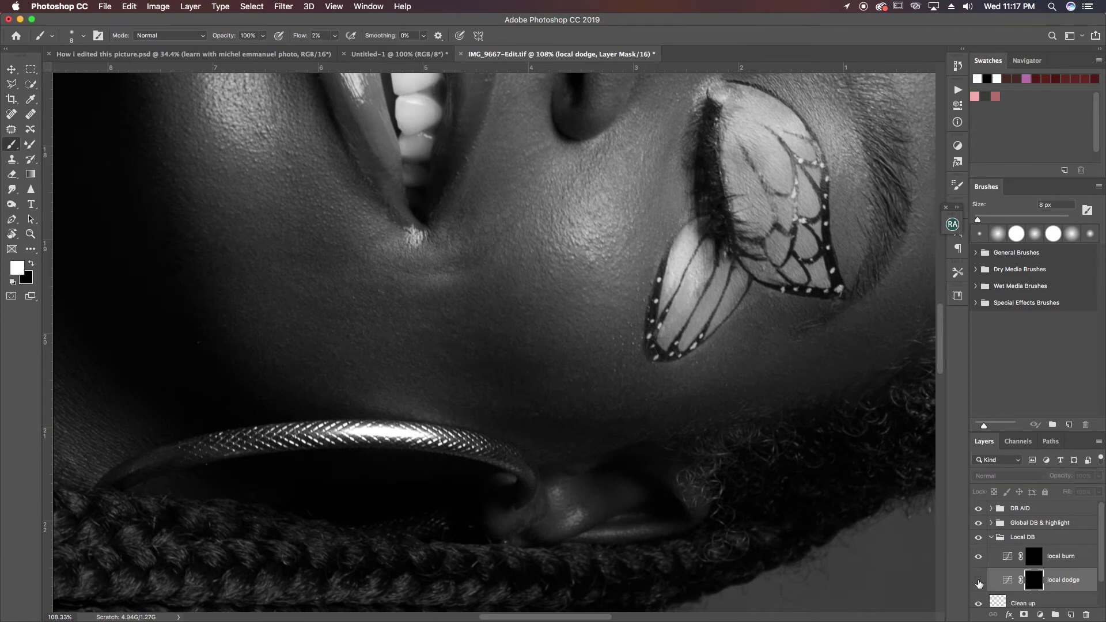
pyautogui.scroll(3, 358, 309)
pyautogui.click(979, 580)
# Step: Turn the canvas upside down and lighten the dark skin around the mouth corner away from the hand with a 15 px brush
pyautogui.click(242, 356)
pyautogui.moveTo(302, 291)
pyautogui.mouseDown()
pyautogui.moveTo(227, 331)
pyautogui.moveTo(300, 367)
pyautogui.mouseUp()
pyautogui.press('super+space')
pyautogui.moveTo(358, 326); pyautogui.dragTo(369, 278)
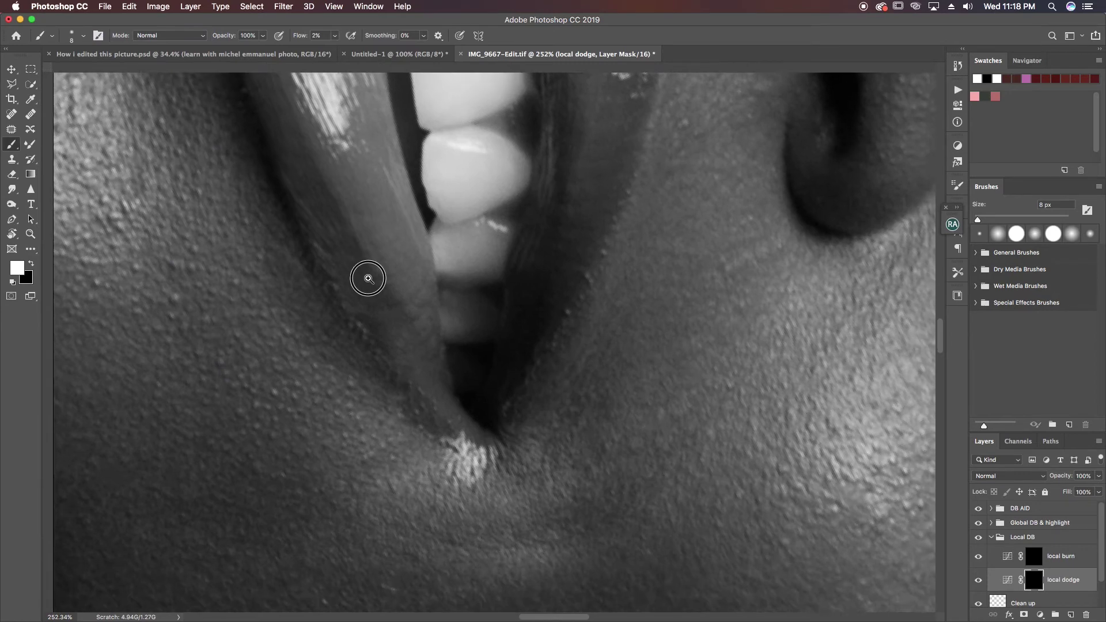
pyautogui.press('r')
pyautogui.moveTo(456, 240)
pyautogui.mouseDown()
pyautogui.moveTo(553, 248)
pyautogui.moveTo(573, 268)
pyautogui.mouseUp()
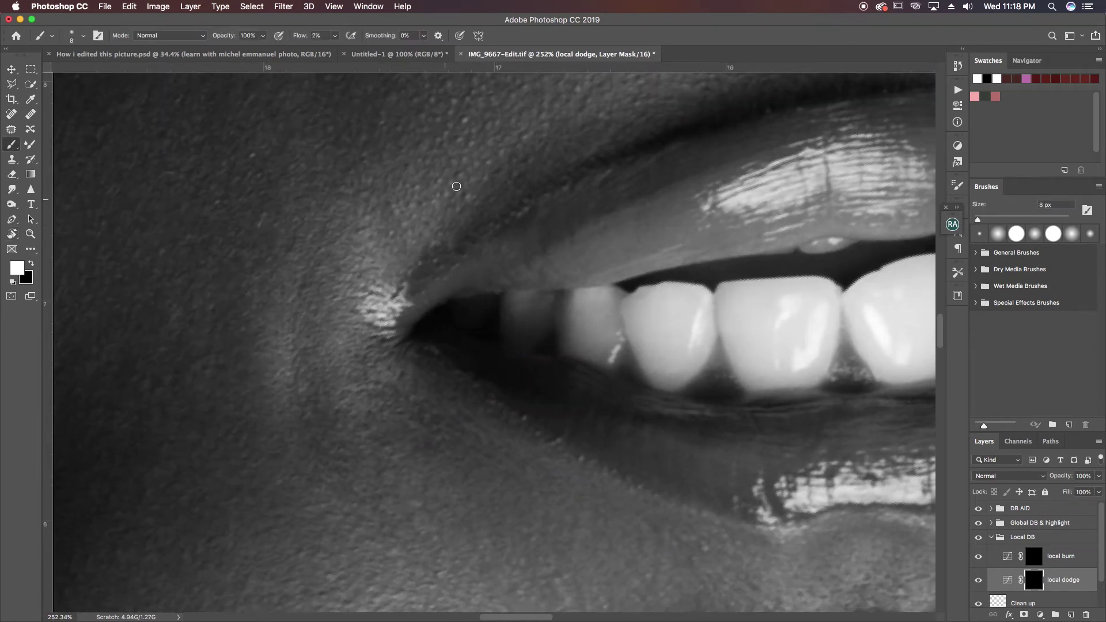
pyautogui.press(']')
pyautogui.press(']')
pyautogui.press(']')
pyautogui.moveTo(583, 180); pyautogui.dragTo(468, 298)
pyautogui.moveTo(356, 495); pyautogui.dragTo(403, 373)
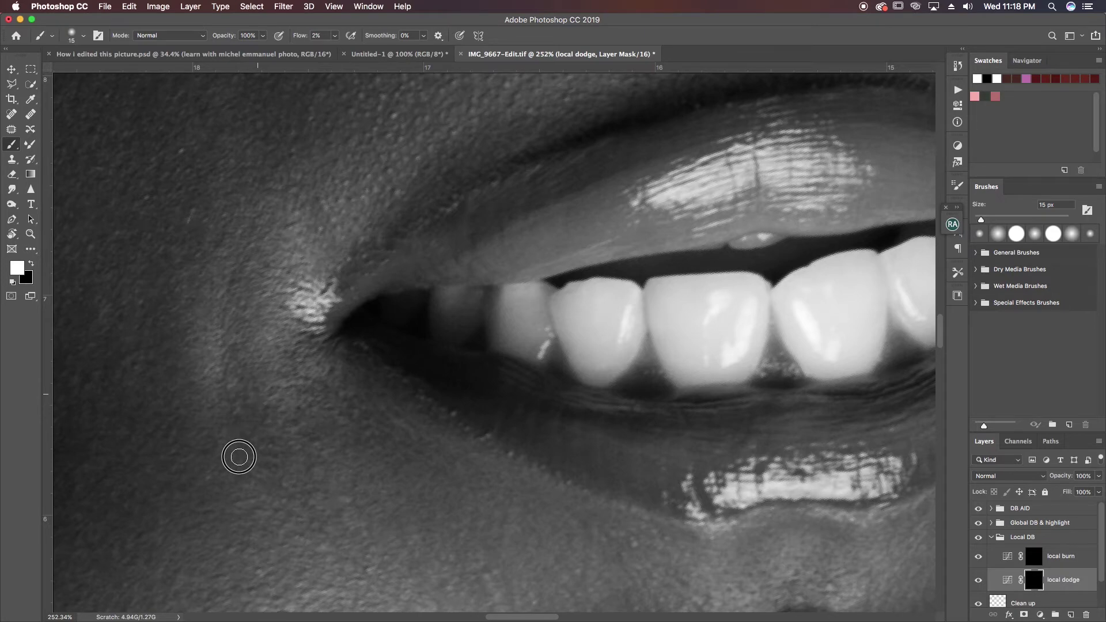
# Step: Rotate the canvas back upright and lighten the dark skin at the mouth corner on the raised-hand side with a 20 px brush
pyautogui.moveTo(703, 141); pyautogui.dragTo(261, 358)
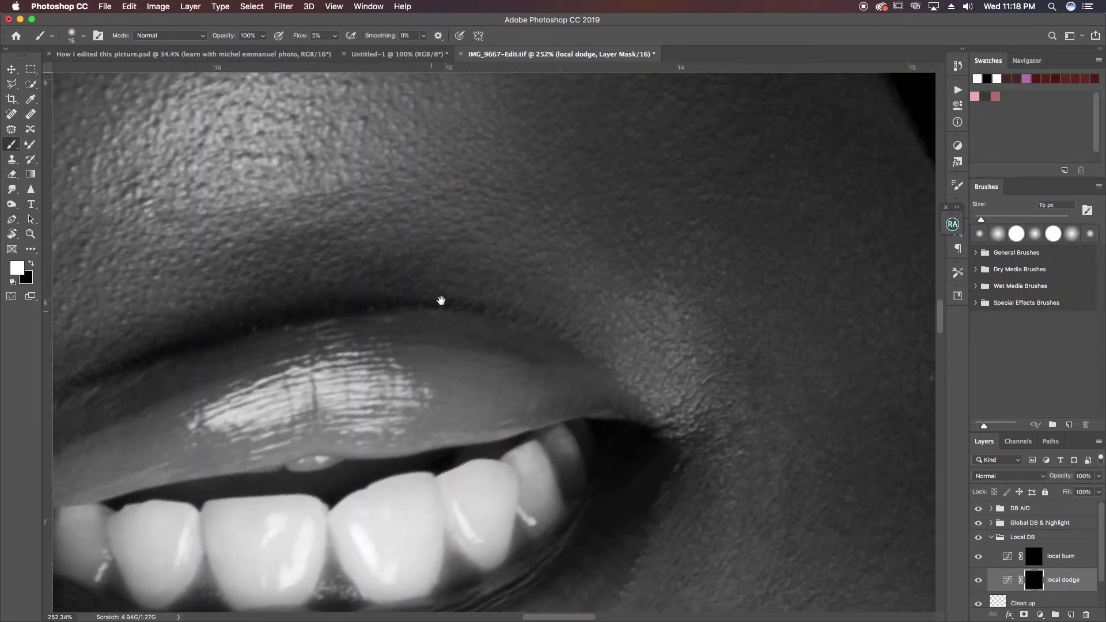
pyautogui.press('r')
pyautogui.moveTo(519, 240)
pyautogui.mouseDown()
pyautogui.moveTo(341, 247)
pyautogui.moveTo(232, 326)
pyautogui.moveTo(394, 390)
pyautogui.moveTo(343, 356)
pyautogui.moveTo(284, 285)
pyautogui.moveTo(491, 268)
pyautogui.moveTo(522, 210)
pyautogui.moveTo(463, 303)
pyautogui.moveTo(473, 389)
pyautogui.moveTo(458, 401)
pyautogui.moveTo(479, 323)
pyautogui.moveTo(507, 292)
pyautogui.moveTo(488, 363)
pyautogui.moveTo(496, 384)
pyautogui.moveTo(512, 300)
pyautogui.moveTo(487, 440)
pyautogui.mouseUp()
pyautogui.press('b')
pyautogui.moveTo(563, 190); pyautogui.dragTo(491, 469)
pyautogui.moveTo(741, 336); pyautogui.dragTo(511, 249)
pyautogui.press('r')
pyautogui.press('b')
pyautogui.press(']')
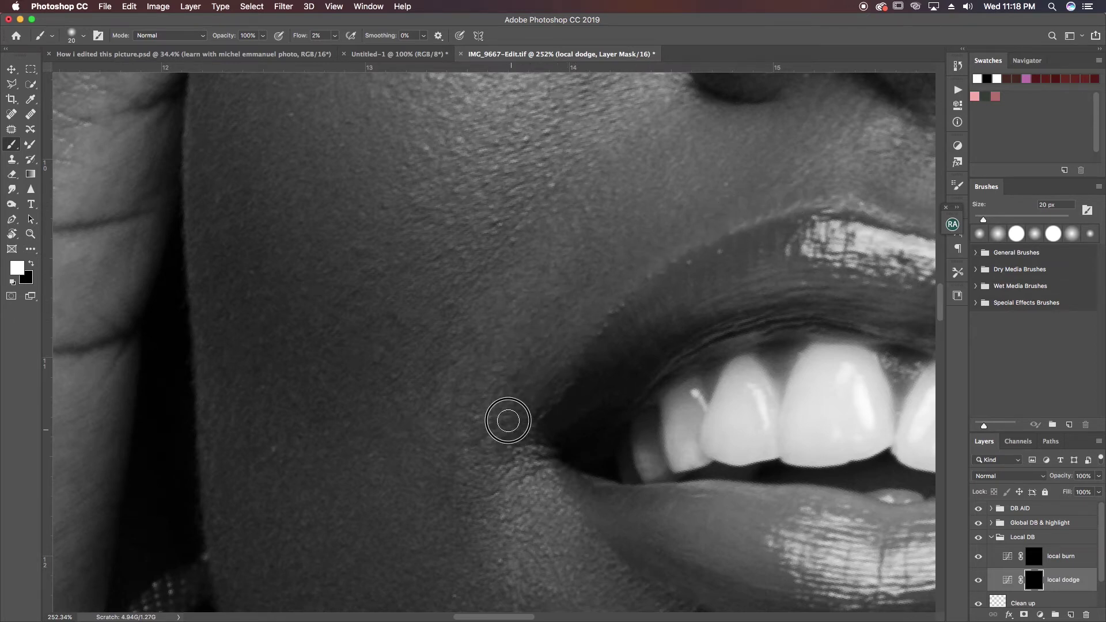
# Step: Lighten the dark patches between the nose and upper lip on the local dodge mask with 7 to 15 px brushes
pyautogui.hscroll(10, 496, 380)
pyautogui.scroll(3, 495, 380)
pyautogui.moveTo(494, 313)
pyautogui.mouseDown()
pyautogui.moveTo(526, 319)
pyautogui.moveTo(502, 299)
pyautogui.mouseUp()
pyautogui.press('[')
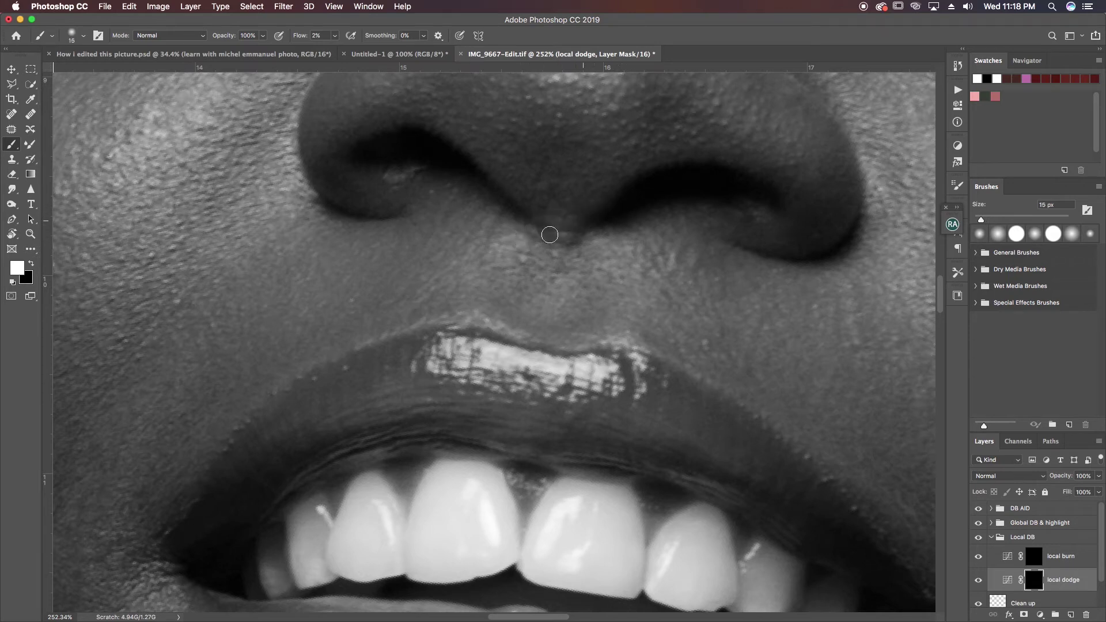
pyautogui.press('[')
pyautogui.moveTo(567, 313); pyautogui.dragTo(321, 148)
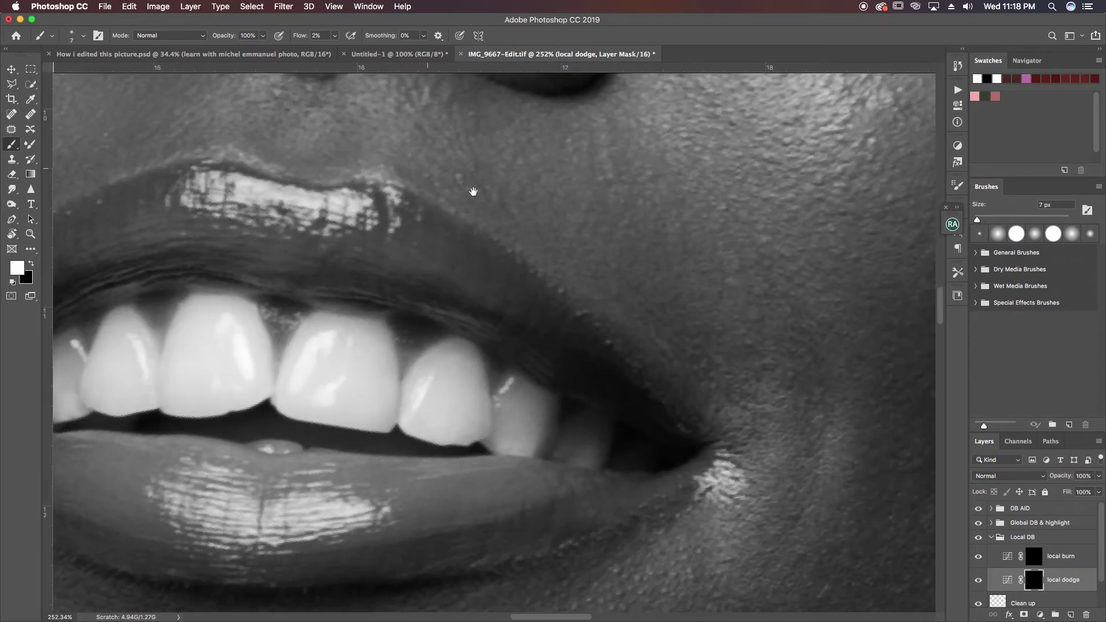
pyautogui.press(']')
pyautogui.press(']')
pyautogui.press(']')
pyautogui.moveTo(489, 368); pyautogui.dragTo(582, 461)
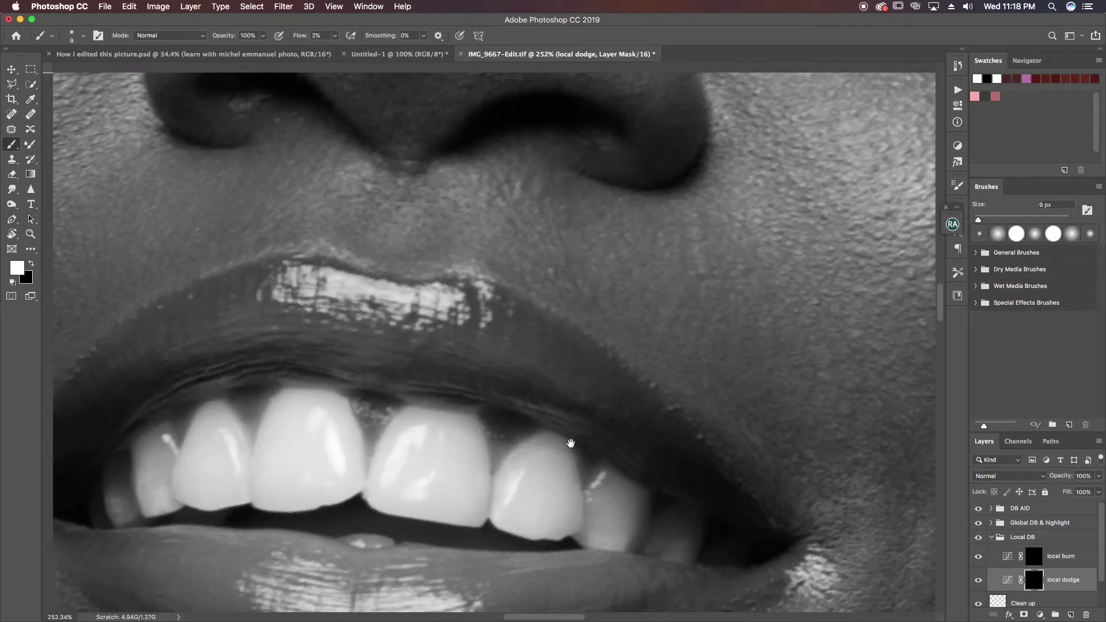
# Step: Lighten the dark crease beside the nostril away from the raised hand with 20 px and 15 px brushes
pyautogui.scroll(10, 521, 435)
pyautogui.press(']')
pyautogui.press(']')
pyautogui.press(']')
pyautogui.press('[')
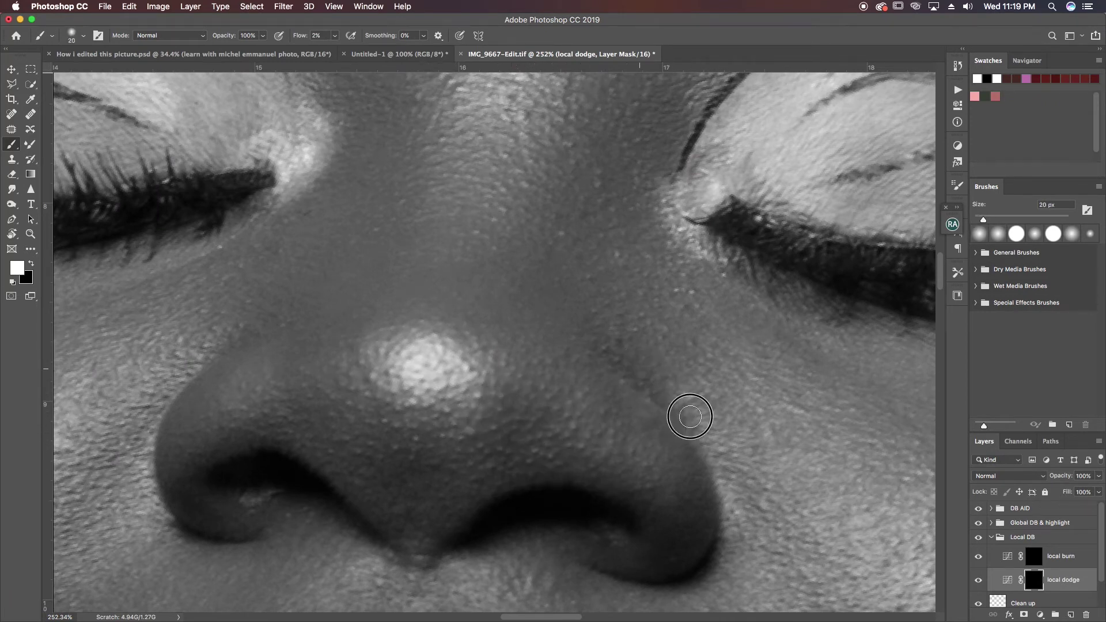
pyautogui.press('[')
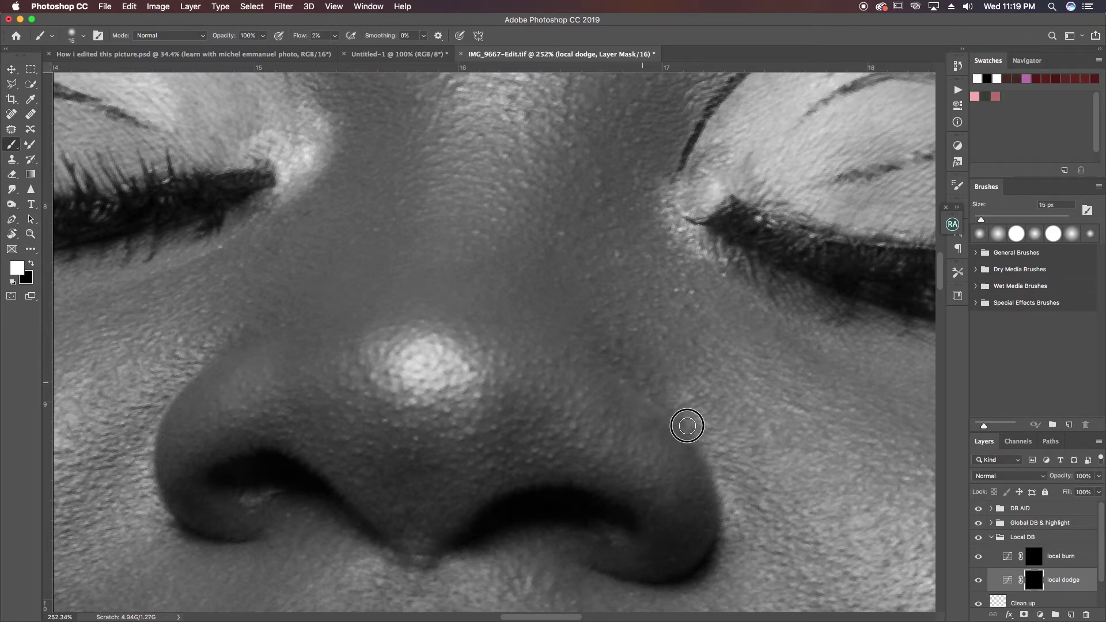
# Step: Lighten the nose crease on the raised-hand side with a 25 px brush and the nearby inner eye corner with 20 px
pyautogui.press(']')
pyautogui.press(']')
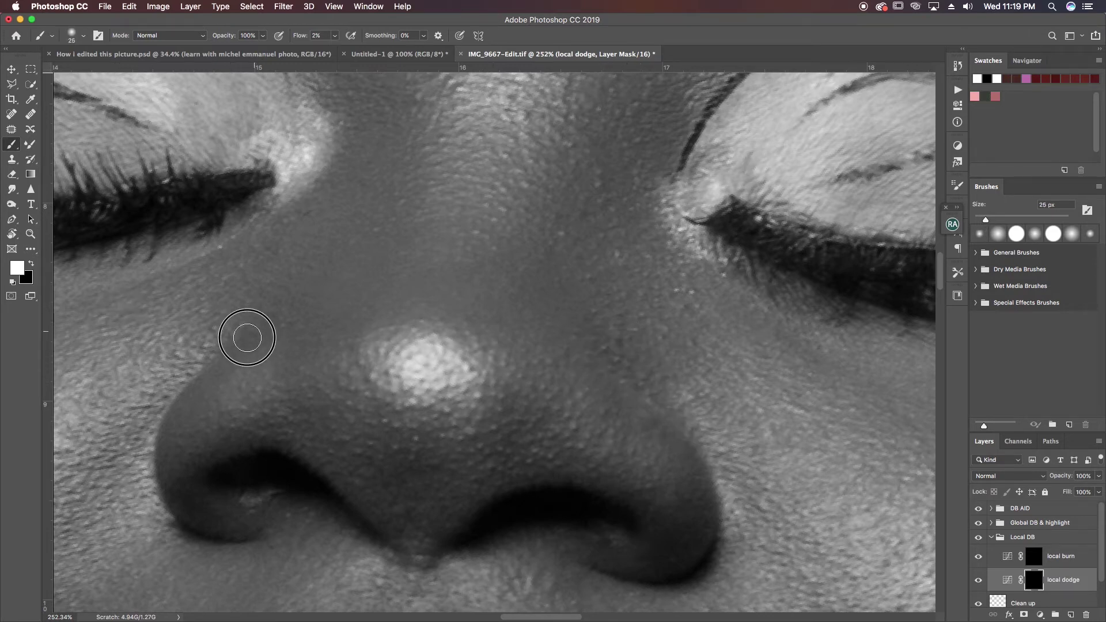
pyautogui.press('[')
pyautogui.press('[')
pyautogui.press('[')
pyautogui.press(']')
pyautogui.press(']')
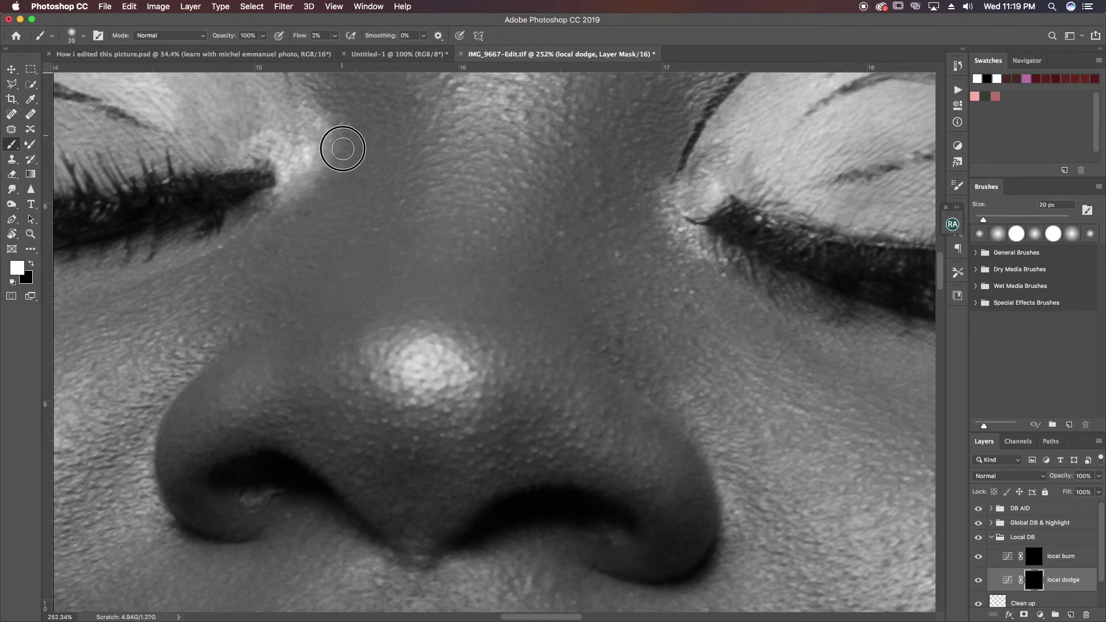
# Step: Lighten the dark skin beside the outer corner of the painted eye away from the hand with a 20 px brush
pyautogui.moveTo(344, 202); pyautogui.dragTo(247, 464)
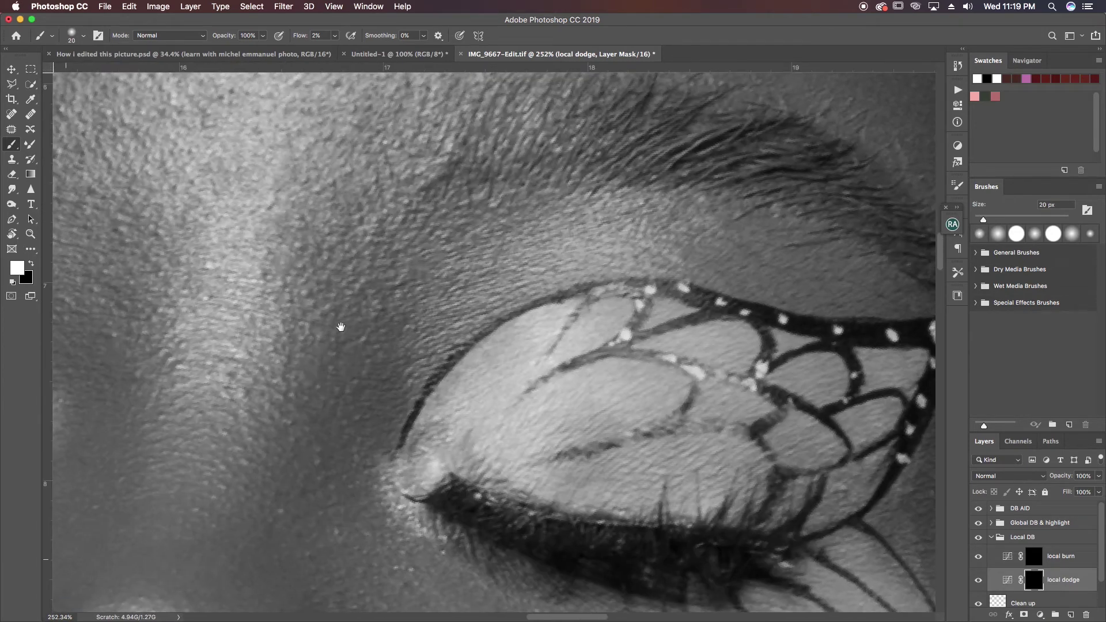
pyautogui.hscroll(6, 784, 314)
pyautogui.scroll(-2, 784, 315)
pyautogui.moveTo(754, 521)
pyautogui.mouseDown()
pyautogui.moveTo(758, 473)
pyautogui.moveTo(757, 514)
pyautogui.moveTo(767, 483)
pyautogui.moveTo(796, 488)
pyautogui.mouseUp()
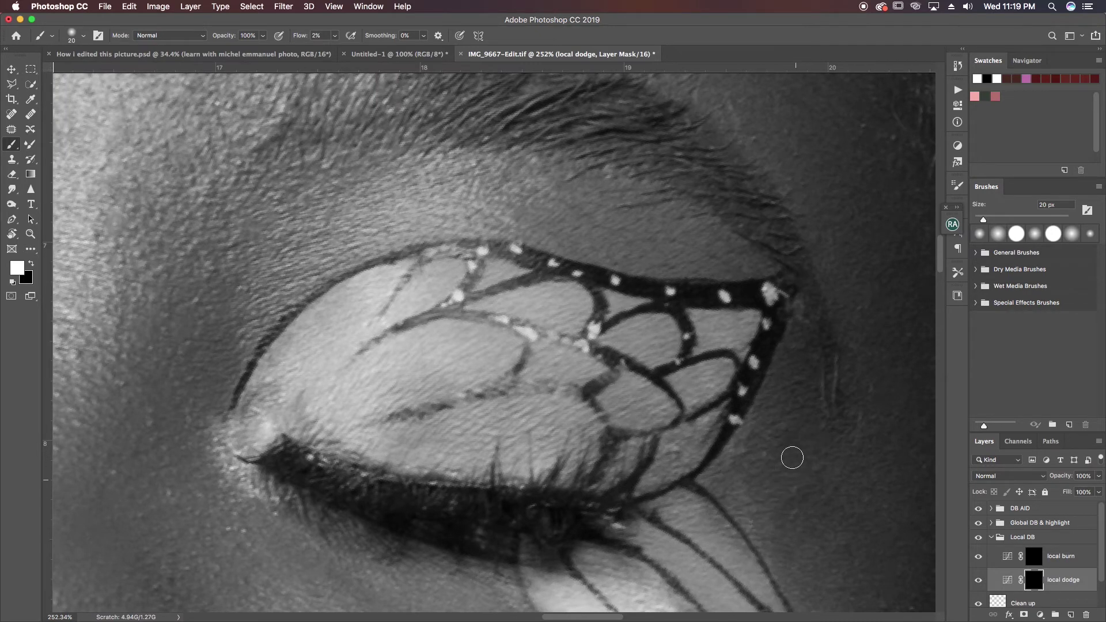
pyautogui.hscroll(-8, 793, 458)
pyautogui.scroll(-2, 791, 388)
# Step: Lighten the dark patches on the side of the neck near the braids with a 10 px brush
pyautogui.press('z')
pyautogui.moveTo(669, 358); pyautogui.dragTo(521, 380)
pyautogui.moveTo(544, 421); pyautogui.dragTo(528, 345)
pyautogui.scroll(-3, 528, 344)
pyautogui.hscroll(2, 528, 344)
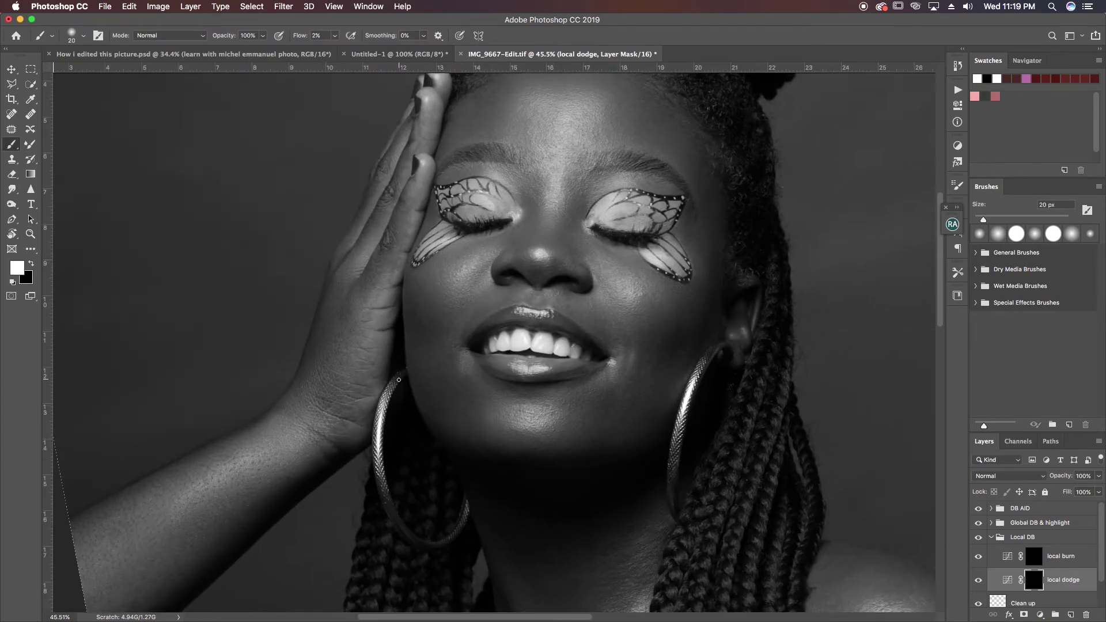
pyautogui.press(']')
pyautogui.scroll(-5, 467, 459)
pyautogui.hscroll(3, 467, 458)
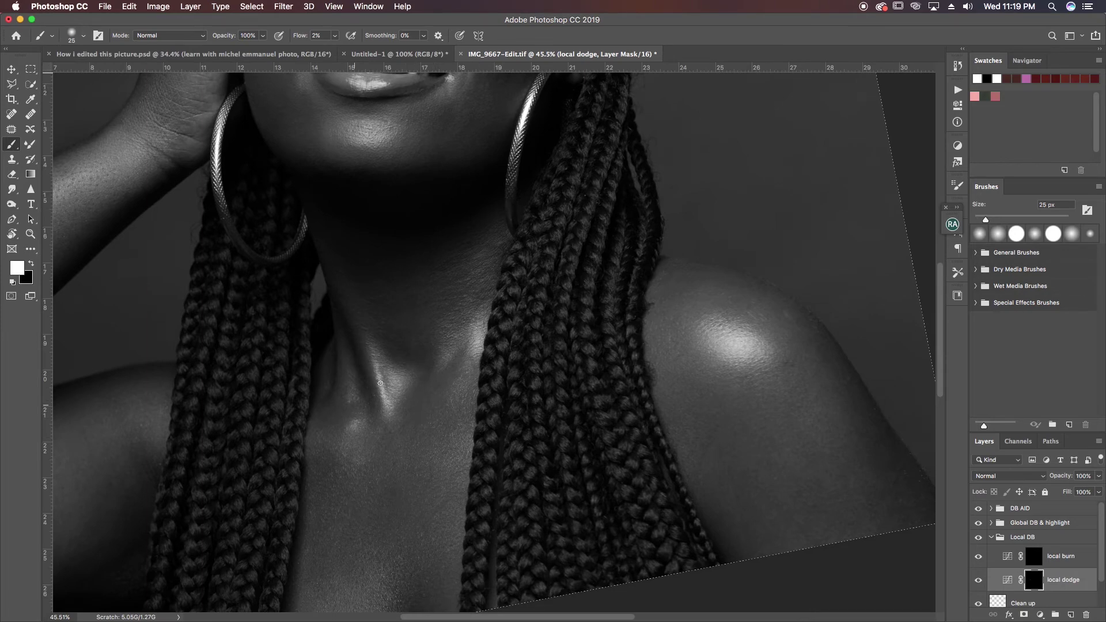
pyautogui.press('z')
pyautogui.moveTo(443, 265); pyautogui.dragTo(528, 254)
pyautogui.press('b')
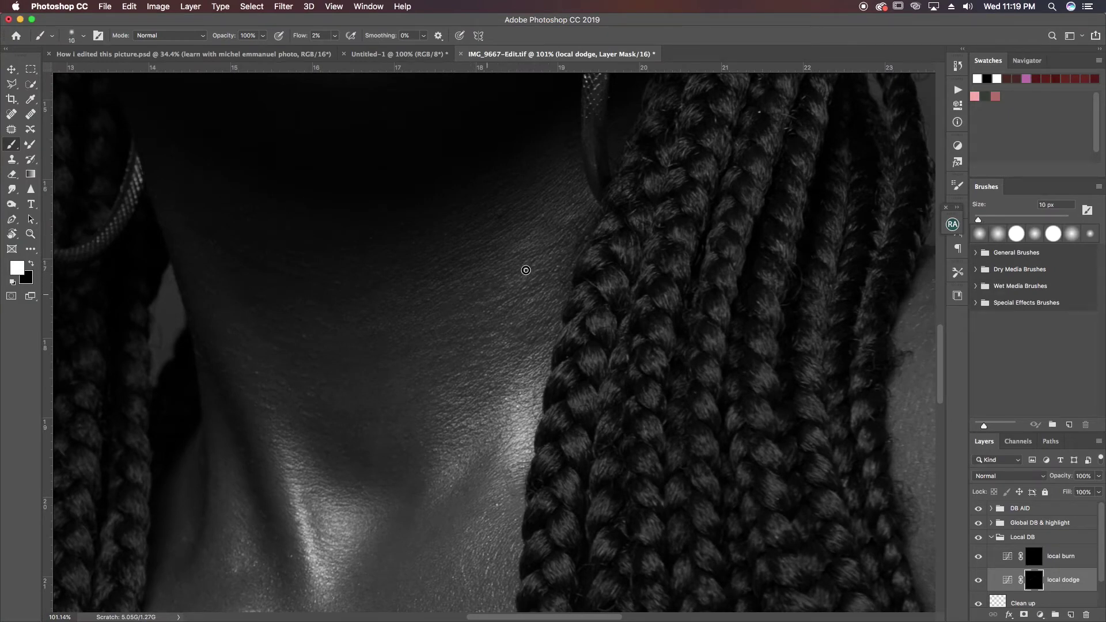
pyautogui.moveTo(515, 344); pyautogui.dragTo(519, 333)
# Step: Lighten the shadowed area between the highlights at the base of the neck, enlarging the brush to 40 px and beyond
pyautogui.press(']')
pyautogui.press(']')
pyautogui.press(']')
pyautogui.press(']')
pyautogui.press(']')
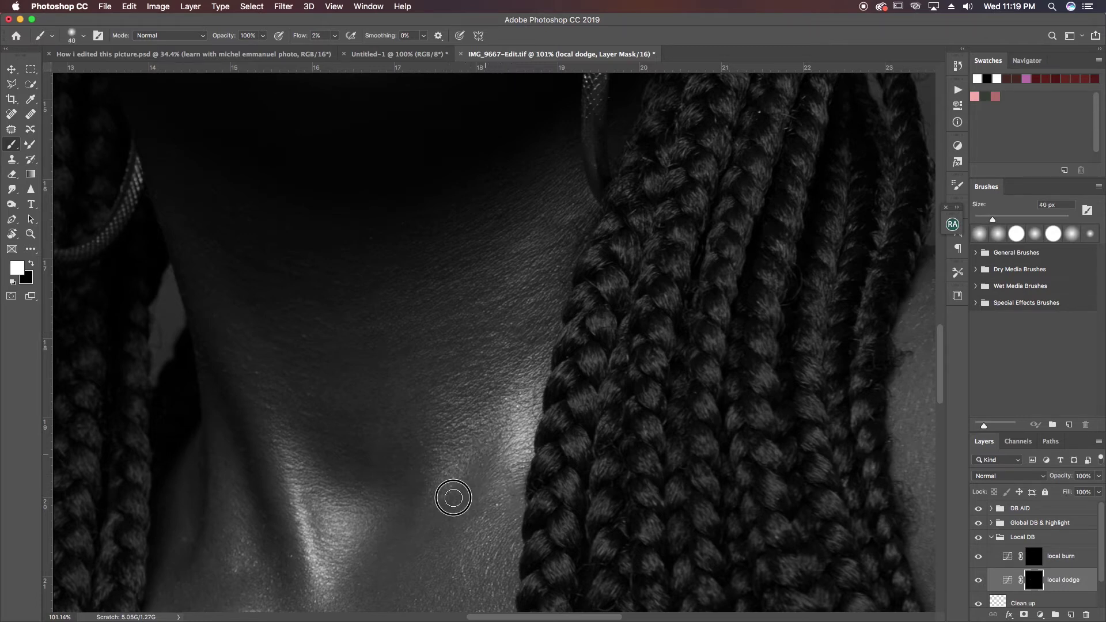
pyautogui.press(']')
pyautogui.press(']')
pyautogui.press(']')
pyautogui.press(']')
pyautogui.press('[')
pyautogui.press('[')
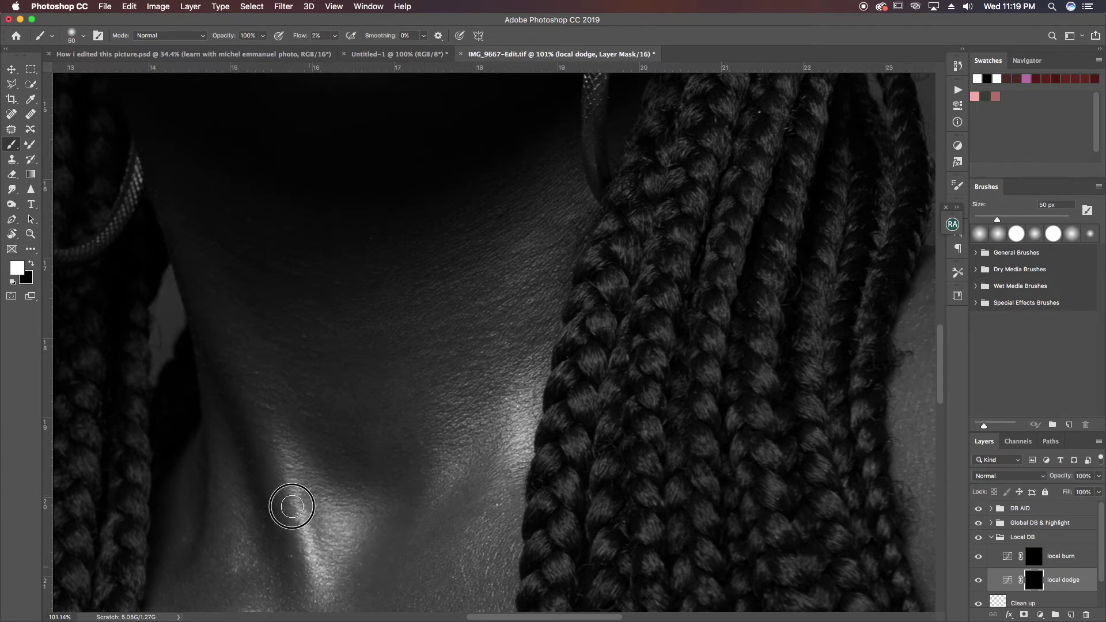
# Step: Lighten the shadowed skin beside the bright tendon highlight on the neck, enlarging the brush to 70 px and 125 px
pyautogui.press(']')
pyautogui.press(']')
pyautogui.press(']')
pyautogui.press(']')
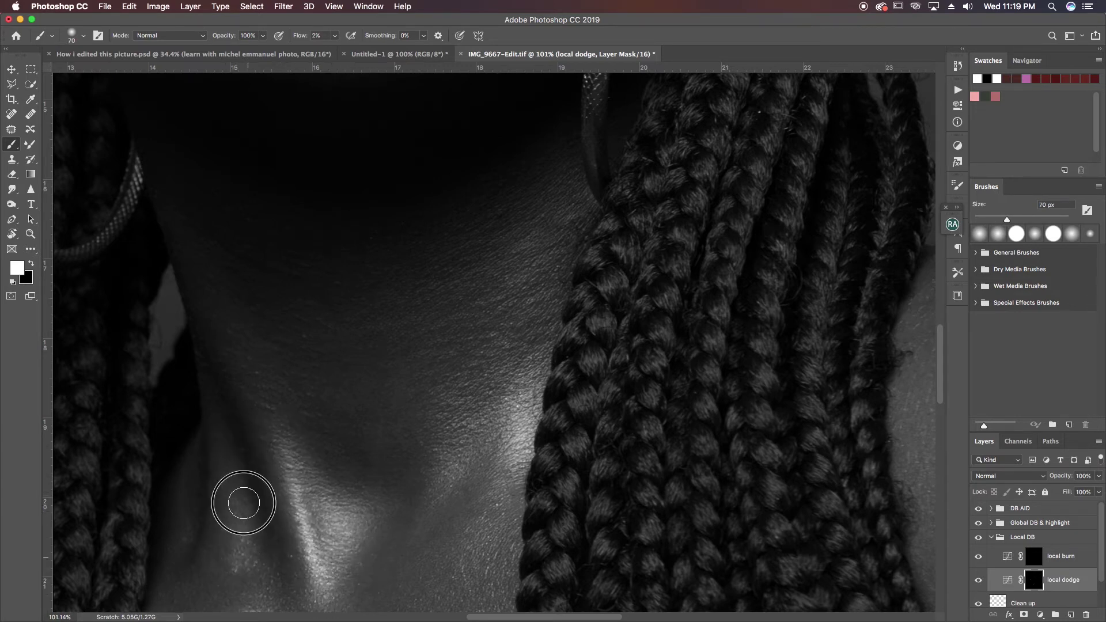
pyautogui.press(']')
pyautogui.press(']')
pyautogui.press(']')
pyautogui.press(']')
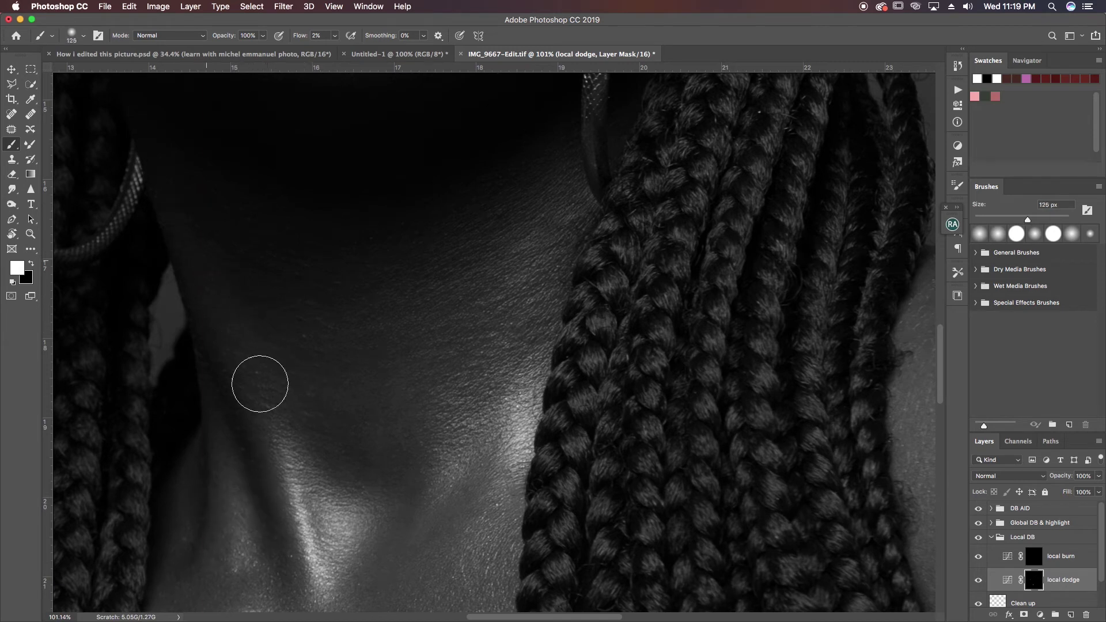
# Step: Lighten the neck skin next to the highlight by the long braids with a 70 px brush
pyautogui.press('[')
pyautogui.press('[')
pyautogui.press('[')
pyautogui.press('[')
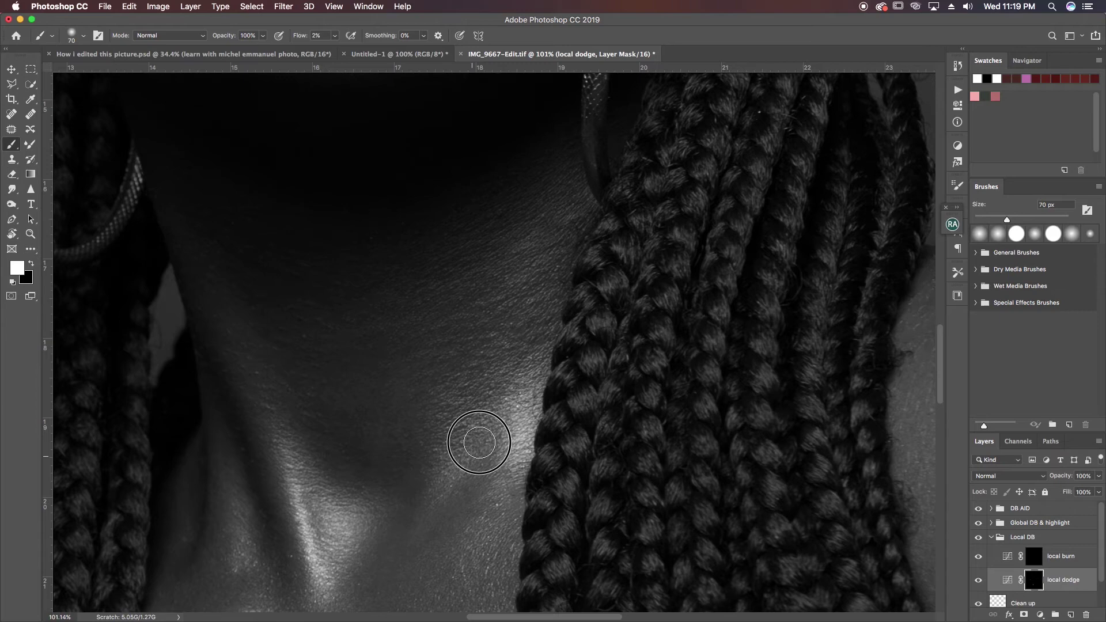
# Step: Lighten the dark patches on the shoulder with the bright highlight, reducing the brush to 8 px for small spots
pyautogui.moveTo(484, 391); pyautogui.dragTo(212, 198)
pyautogui.moveTo(453, 444); pyautogui.dragTo(205, 276)
pyautogui.moveTo(532, 304); pyautogui.dragTo(400, 335)
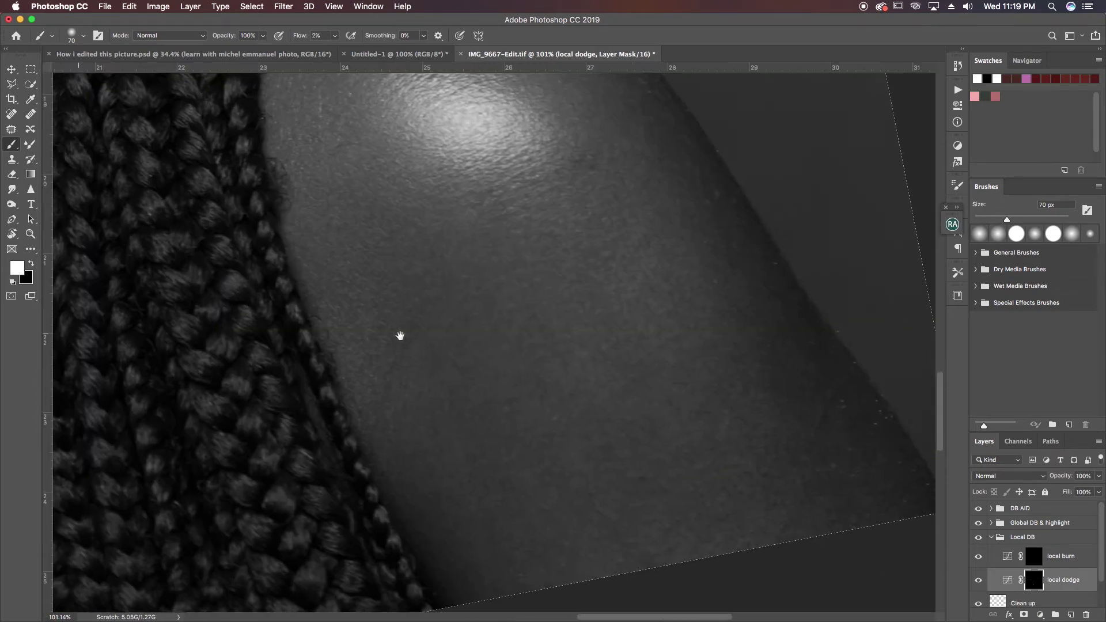
pyautogui.press('[')
pyautogui.moveTo(500, 542)
pyautogui.mouseDown()
pyautogui.moveTo(510, 595)
pyautogui.moveTo(475, 412)
pyautogui.mouseUp()
pyautogui.moveTo(404, 339)
pyautogui.mouseDown()
pyautogui.moveTo(434, 291)
pyautogui.moveTo(369, 421)
pyautogui.moveTo(442, 365)
pyautogui.mouseUp()
pyautogui.press('[')
pyautogui.press('[')
pyautogui.press('[')
pyautogui.press('[')
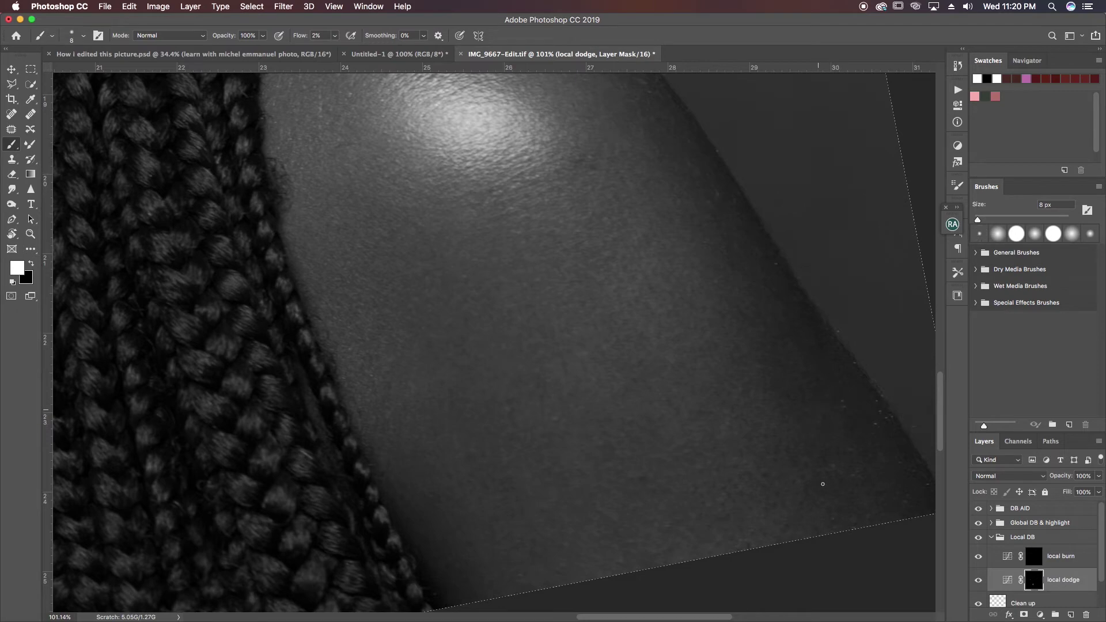
# Step: Lighten the uneven skin on the opposite shoulder and upper arm with a 10 px brush, enlarged to 30 px
pyautogui.moveTo(432, 190); pyautogui.dragTo(538, 415)
pyautogui.moveTo(231, 438)
pyautogui.mouseDown()
pyautogui.moveTo(406, 415)
pyautogui.moveTo(525, 151)
pyautogui.moveTo(575, 363)
pyautogui.moveTo(736, 447)
pyautogui.moveTo(810, 314)
pyautogui.moveTo(701, 367)
pyautogui.moveTo(554, 373)
pyautogui.mouseUp()
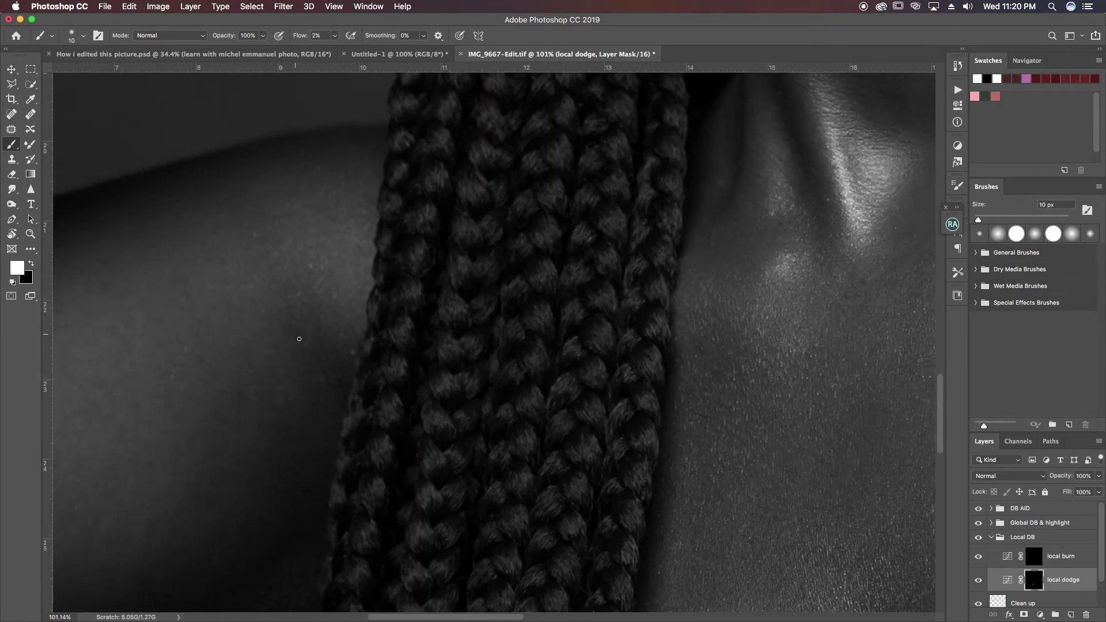
pyautogui.press(']')
pyautogui.moveTo(282, 479); pyautogui.dragTo(471, 321)
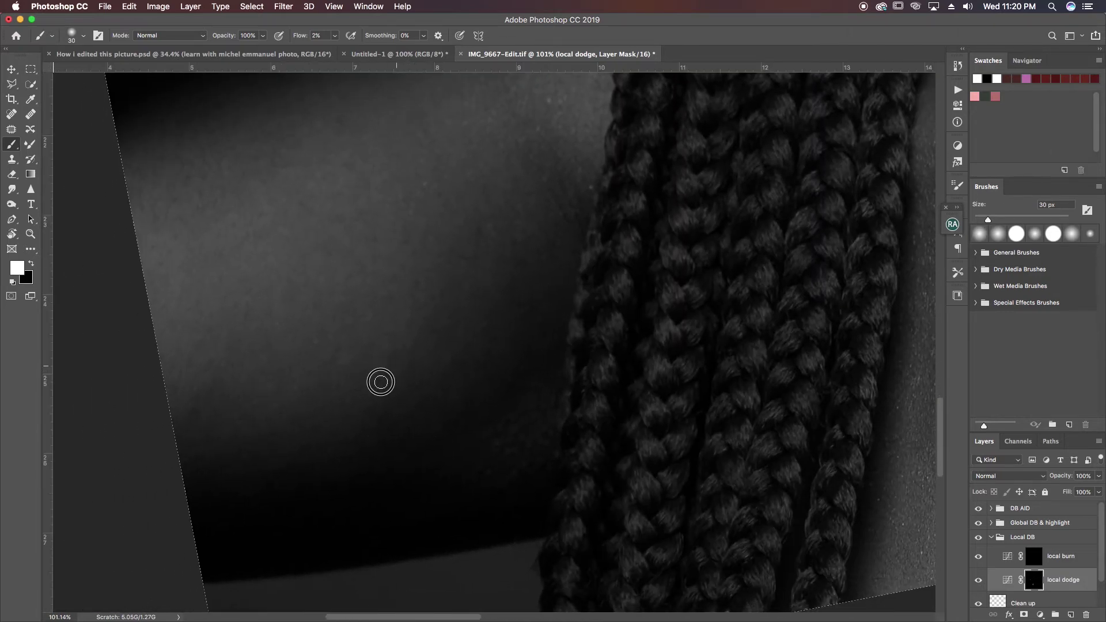
# Step: Lighten uneven patches along the raised forearm and wrist with 30 px and 10 px brushes, and on the face with a 40 px brush
pyautogui.moveTo(508, 259); pyautogui.dragTo(199, 447)
pyautogui.moveTo(424, 284); pyautogui.dragTo(338, 299)
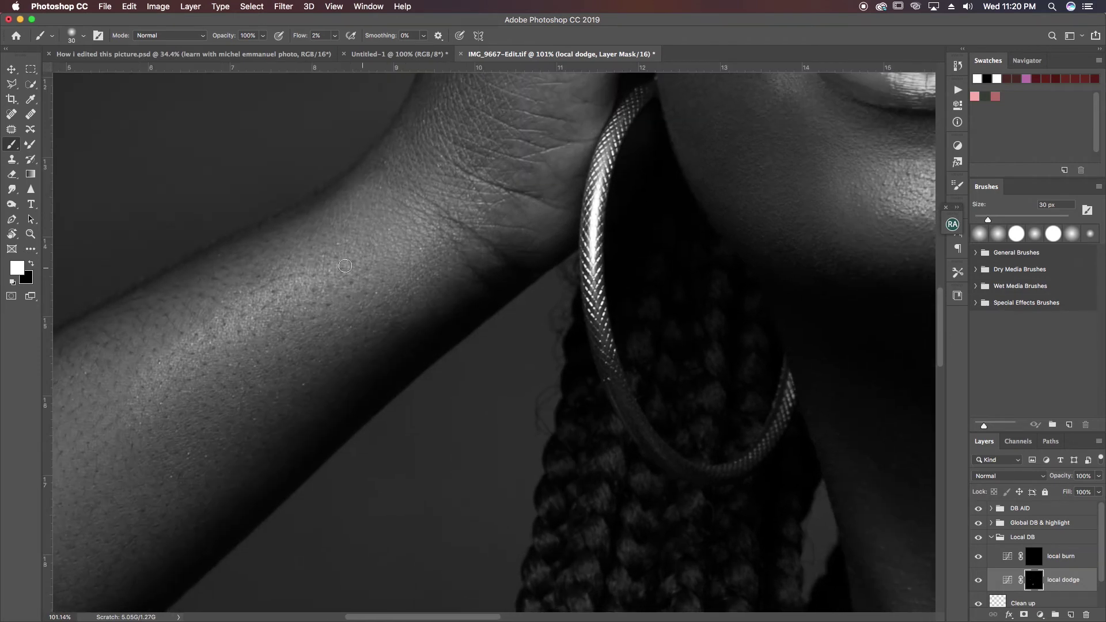
pyautogui.moveTo(305, 274); pyautogui.dragTo(285, 276)
pyautogui.moveTo(401, 210); pyautogui.dragTo(267, 301)
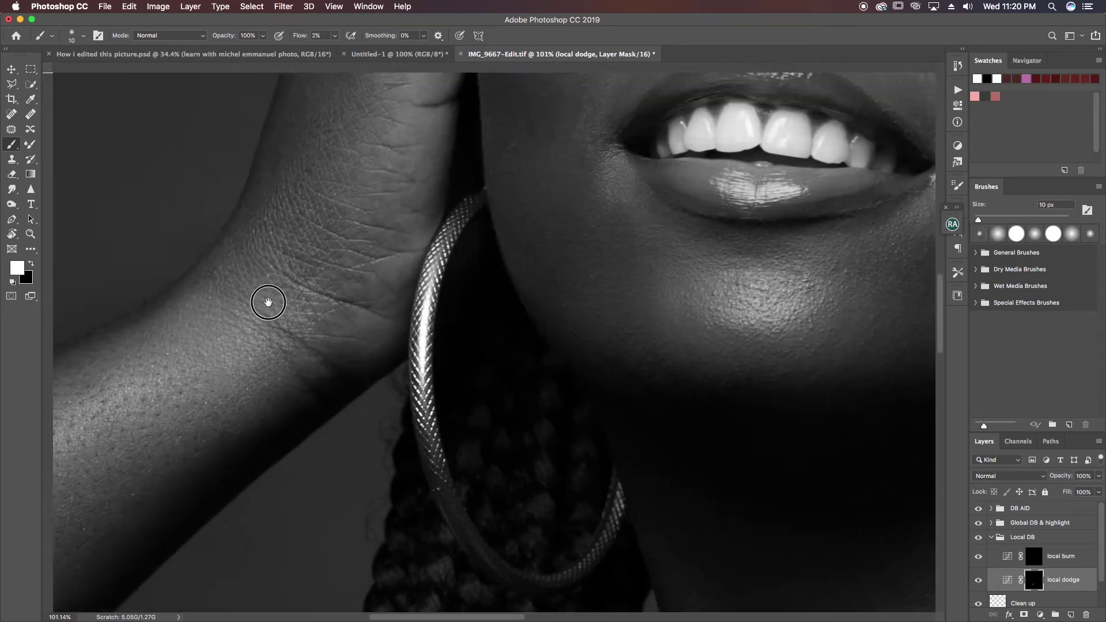
pyautogui.moveTo(484, 202); pyautogui.dragTo(336, 267)
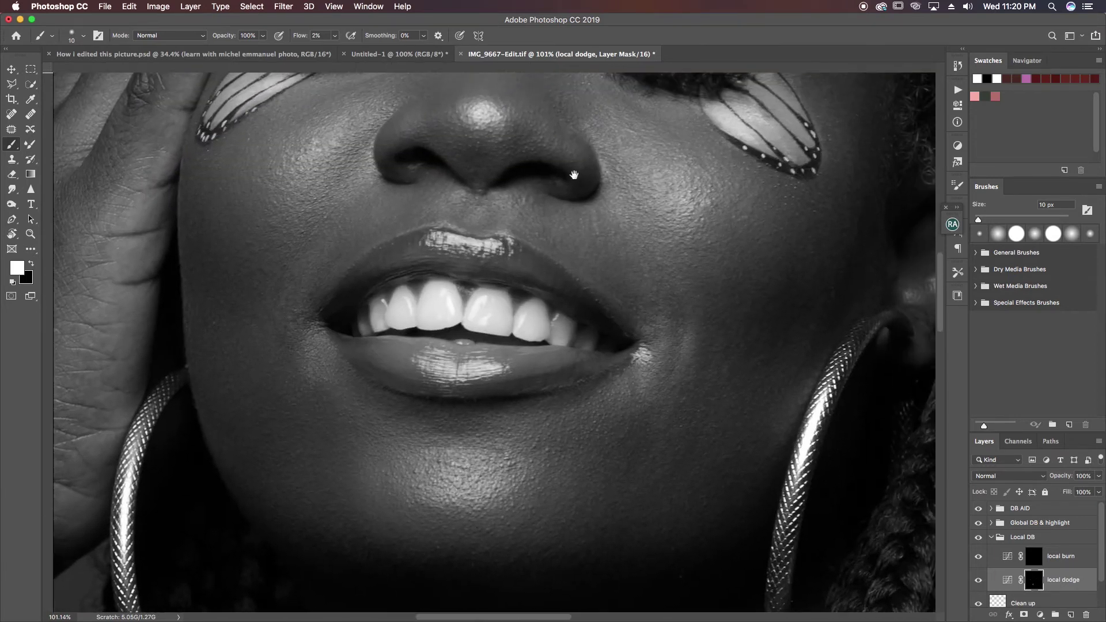
pyautogui.moveTo(570, 177)
pyautogui.mouseDown()
pyautogui.moveTo(480, 238)
pyautogui.moveTo(494, 251)
pyautogui.moveTo(479, 235)
pyautogui.moveTo(511, 252)
pyautogui.mouseUp()
pyautogui.press(']')
pyautogui.press(']')
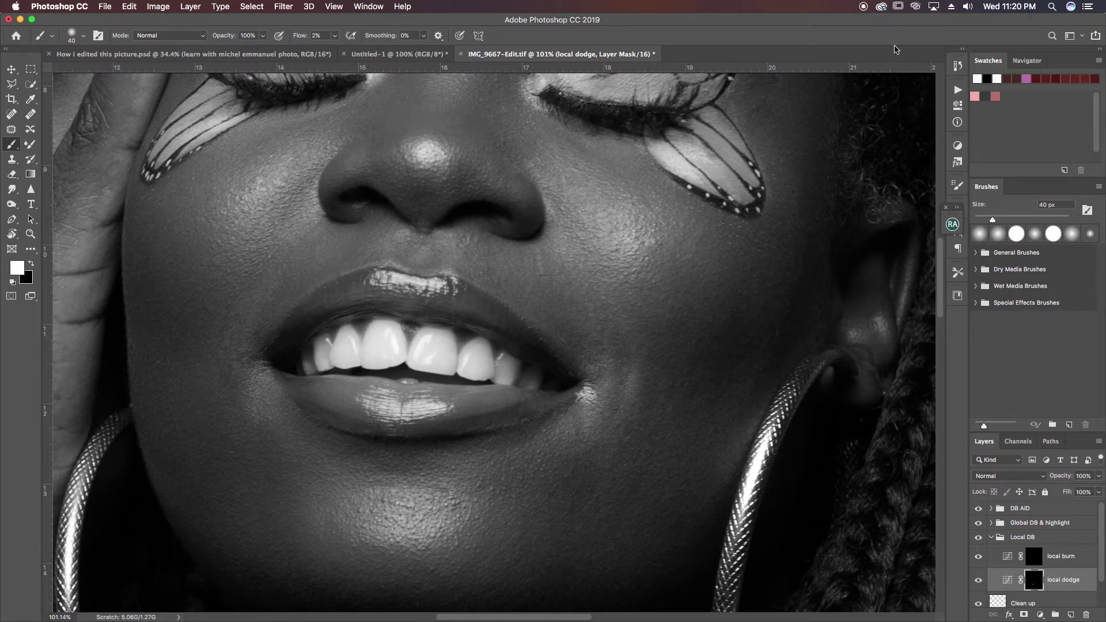
# Step: Hide the DB AID group to check the portrait in colour, straighten the rotated canvas, and delete the group
pyautogui.click(30, 144)
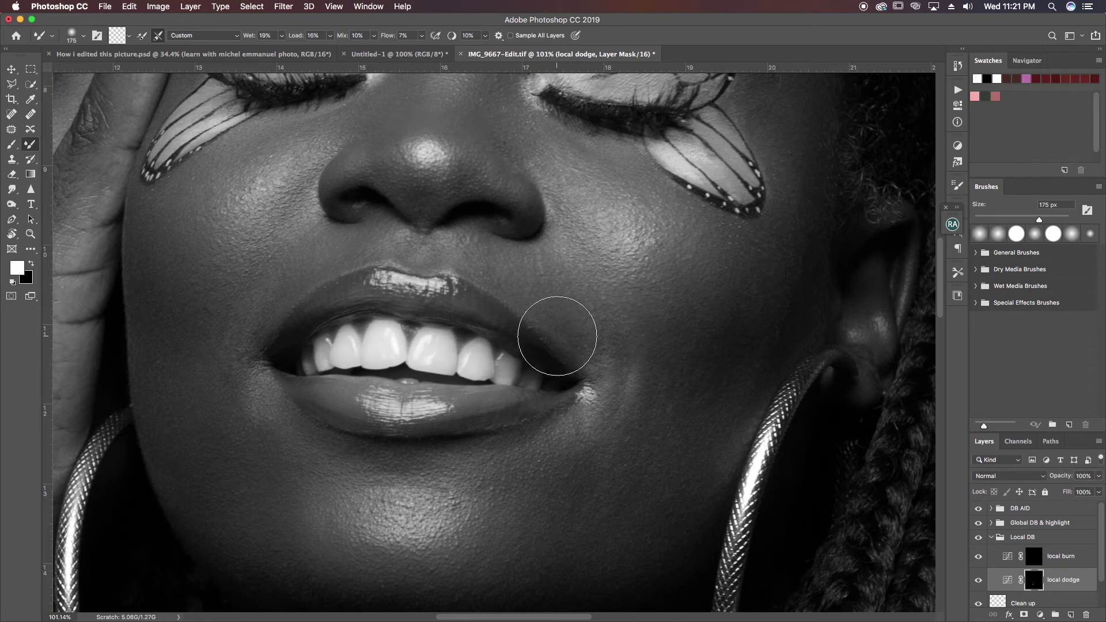
pyautogui.press('z')
pyautogui.moveTo(541, 267); pyautogui.dragTo(465, 281)
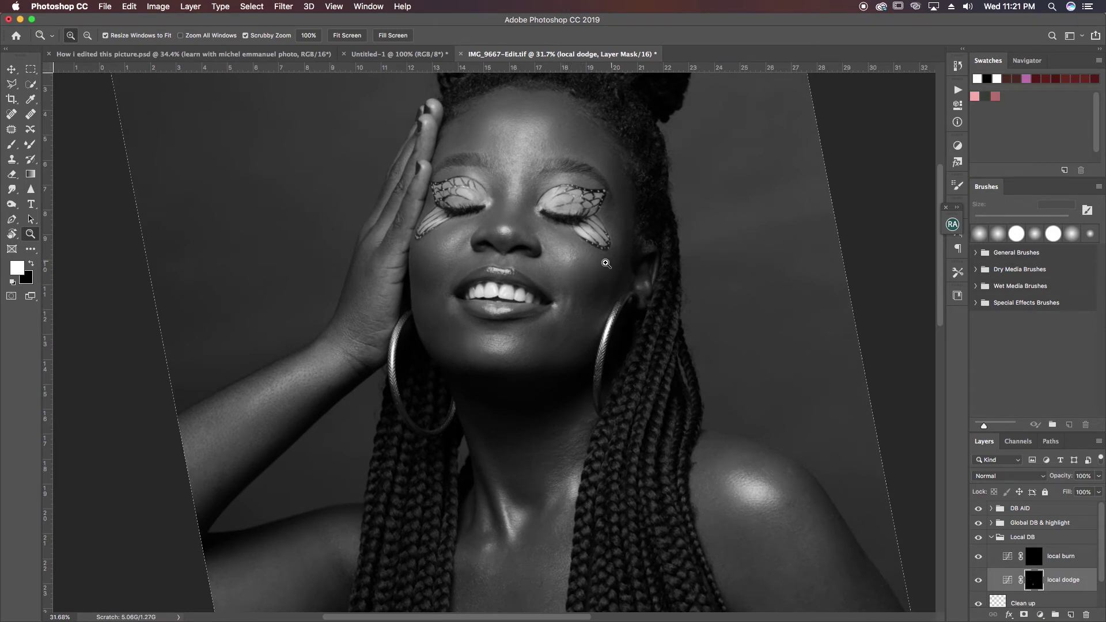
pyautogui.click(979, 509)
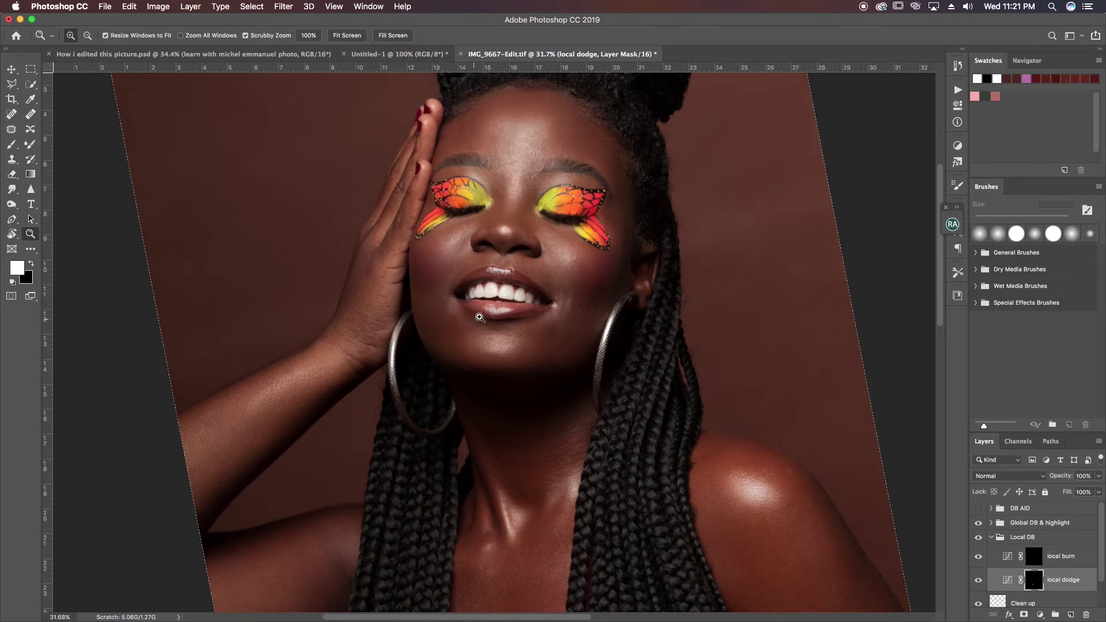
pyautogui.press('c')
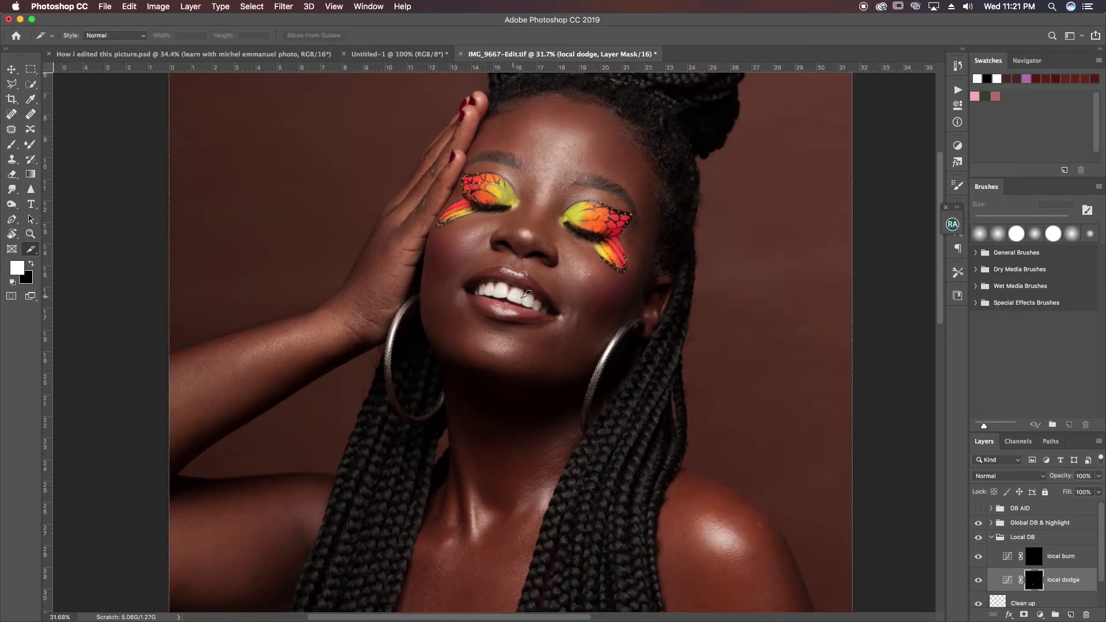
pyautogui.press('z')
pyautogui.moveTo(618, 272); pyautogui.dragTo(586, 294)
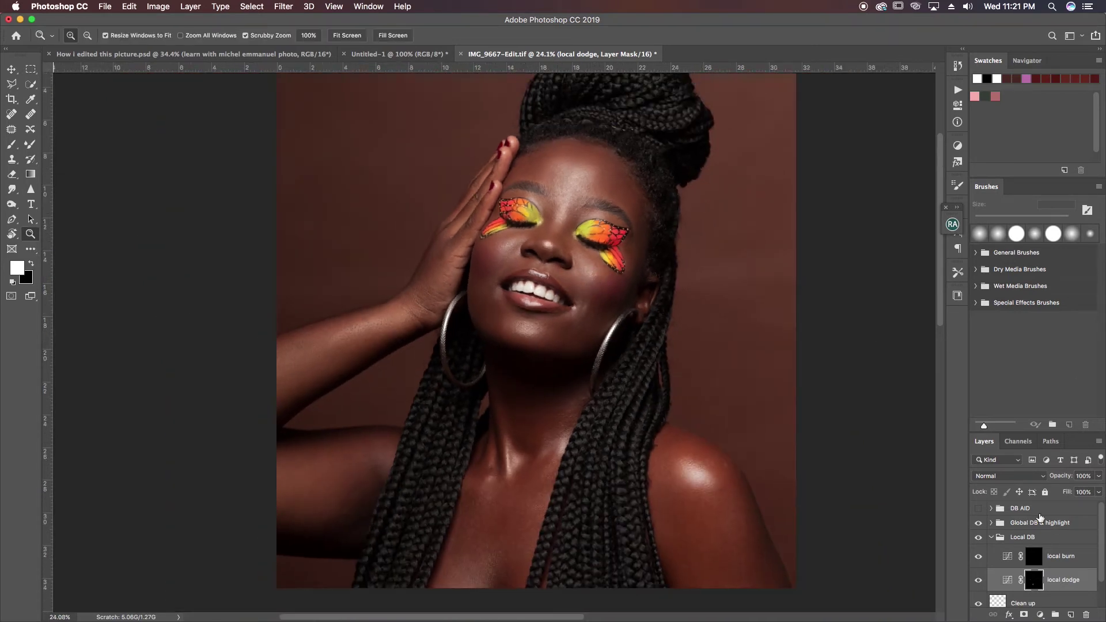
pyautogui.click(1043, 516)
pyautogui.press('Delete')
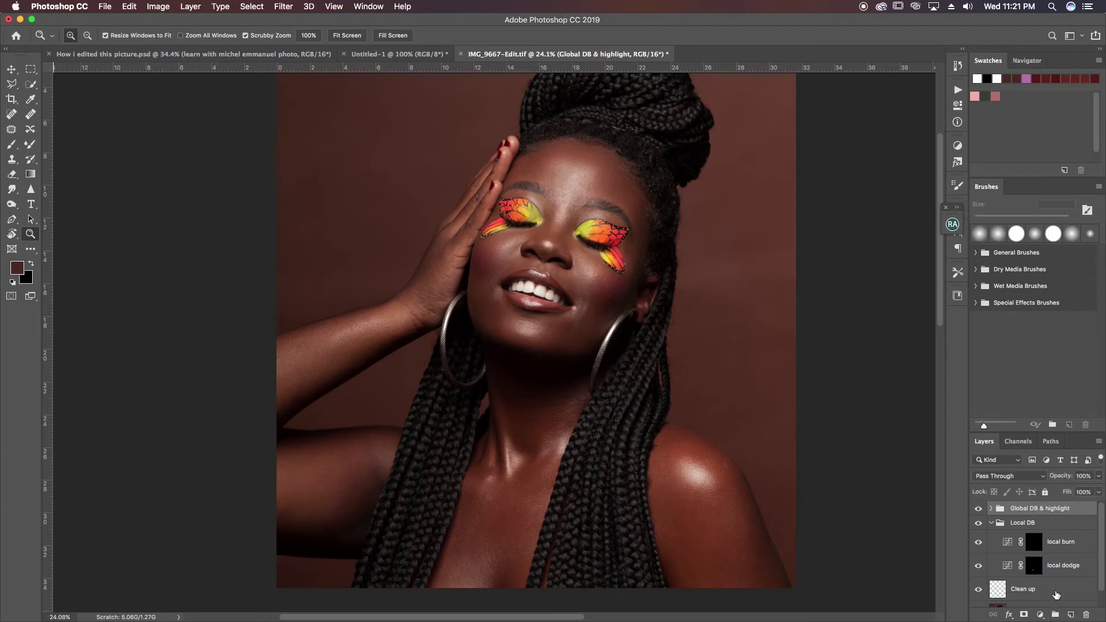
# Step: Stamp all visible layers into a new top layer and collapse the Global DB & highlight group, keeping it visible
pyautogui.press('super+shift+alt+n')
pyautogui.press('super+shift+alt+e')
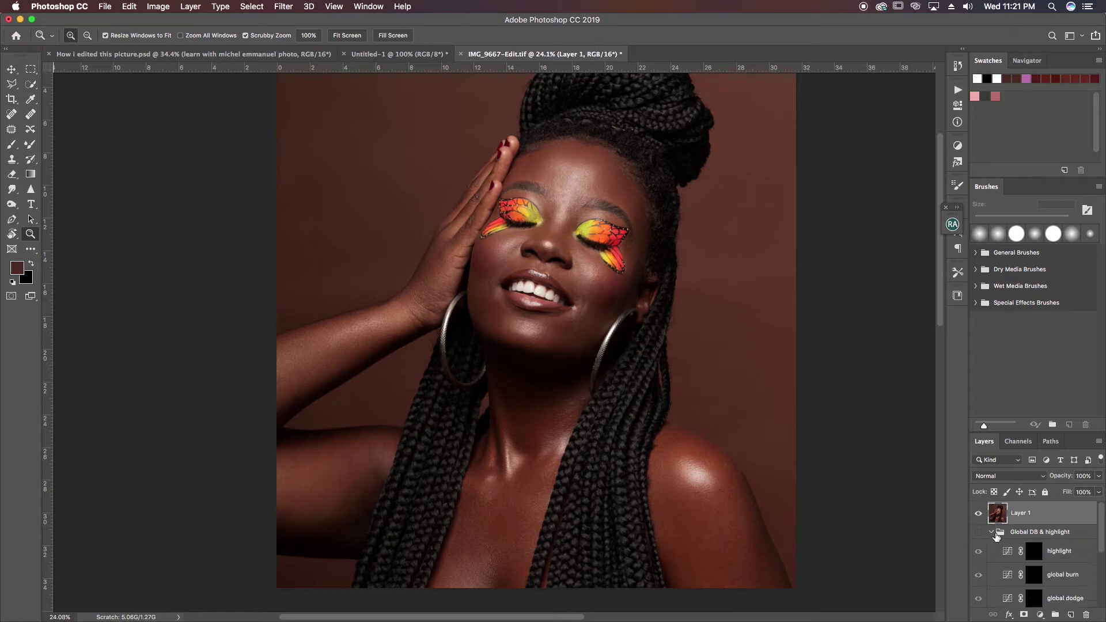
pyautogui.click(993, 547)
pyautogui.click(979, 533)
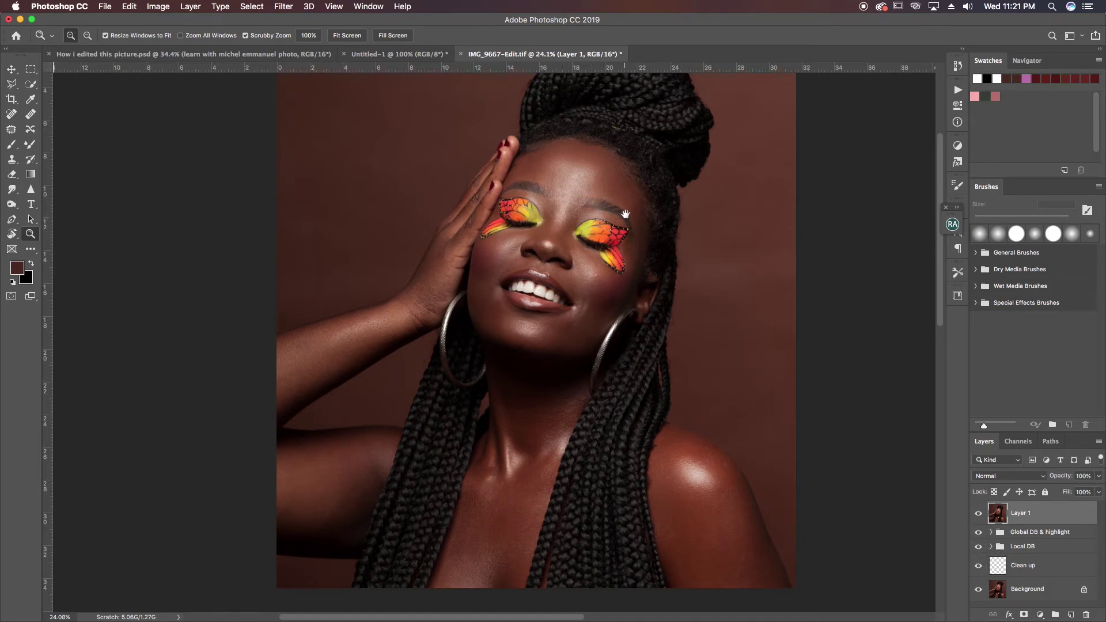
# Step: Run the frequency separation action on the merged layer with a Gaussian Blur radius of 14 pixels
pyautogui.moveTo(626, 216); pyautogui.dragTo(604, 254)
pyautogui.click(957, 90)
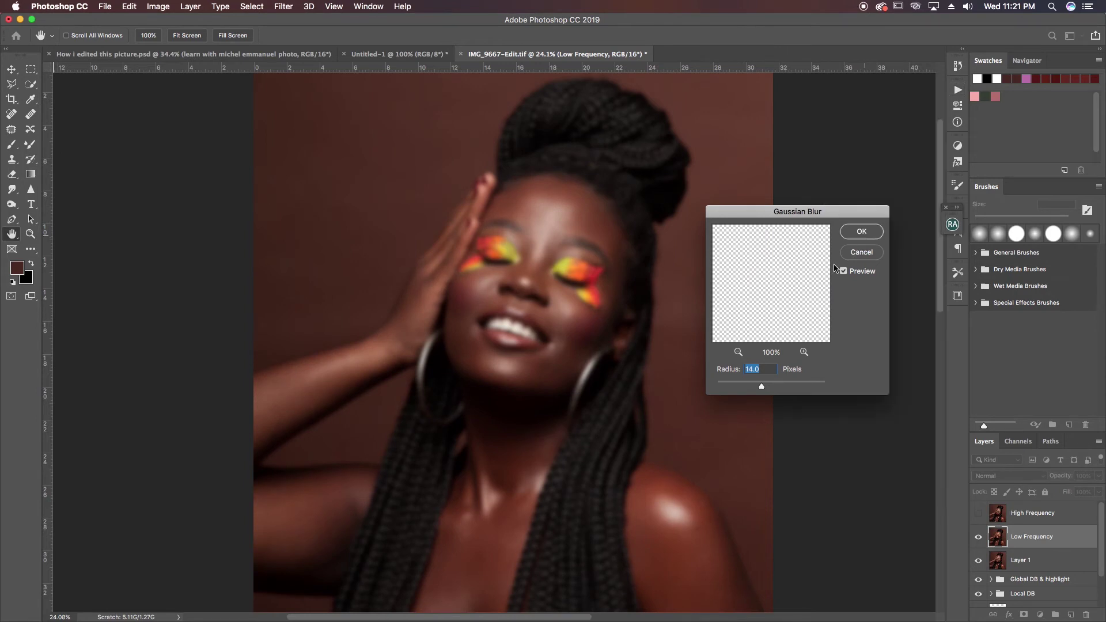
pyautogui.press('Return')
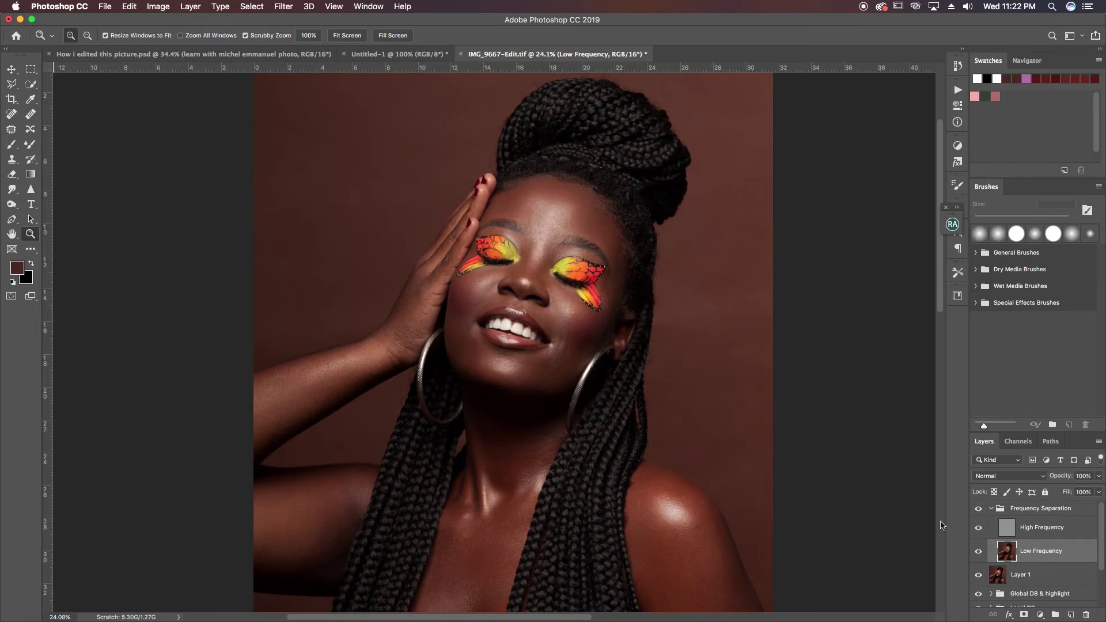
# Step: Hide the High Frequency layer and blend the forehead tones away from the hand on Low Frequency with a 175 px Mixer Brush
pyautogui.click(978, 528)
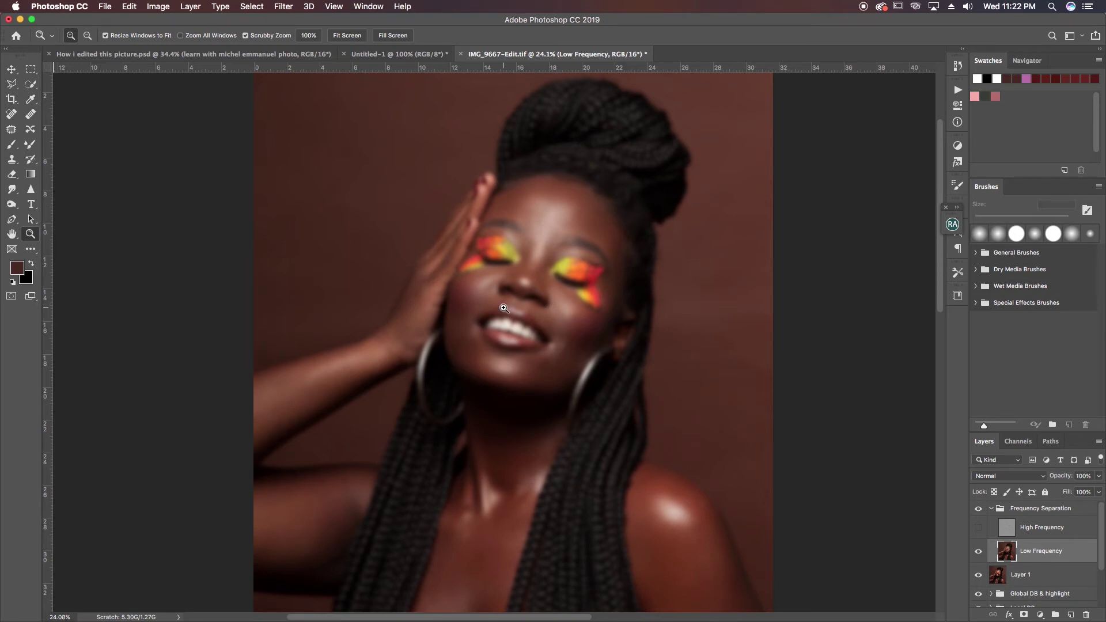
pyautogui.moveTo(572, 318); pyautogui.dragTo(524, 302)
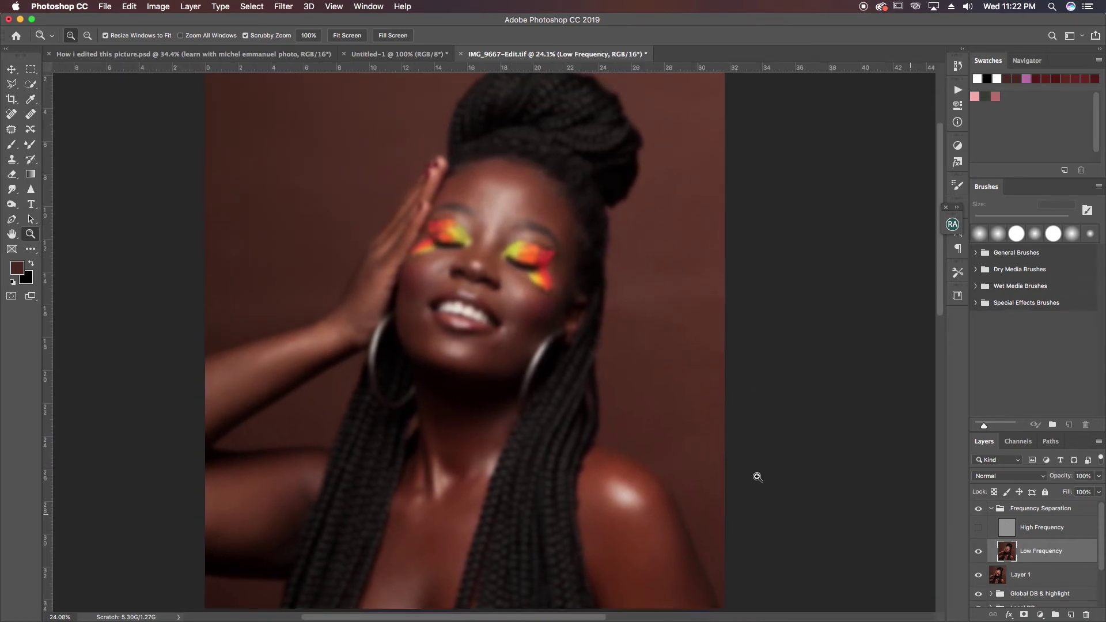
pyautogui.click(31, 144)
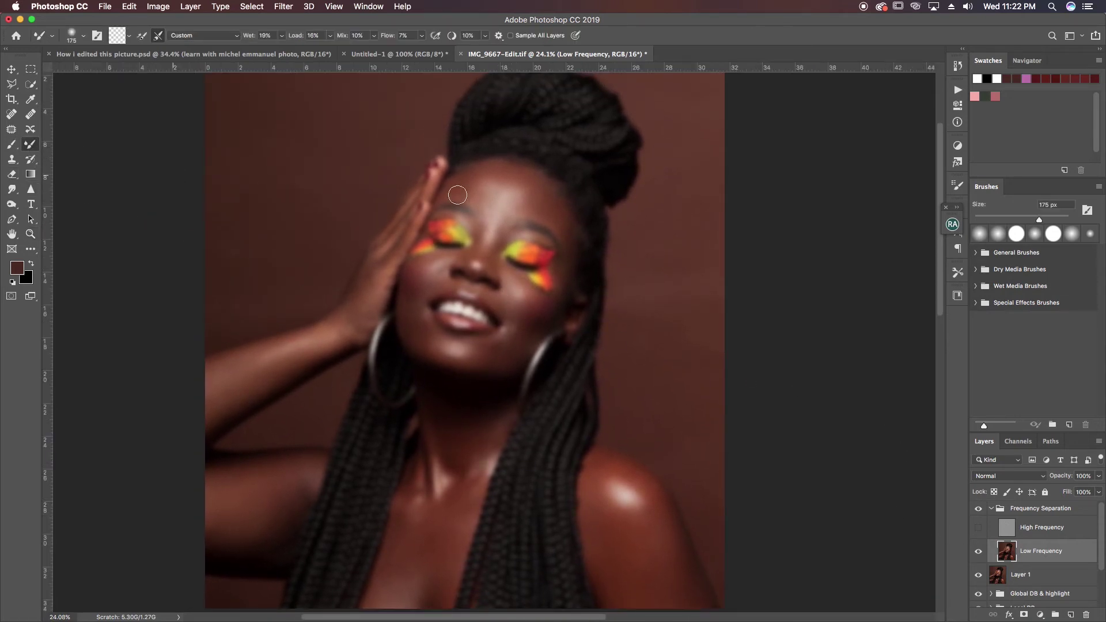
pyautogui.keyDown('alt'); pyautogui.click(536, 201); pyautogui.keyUp('alt')
pyautogui.keyDown('alt'); pyautogui.click(545, 209); pyautogui.keyUp('alt')
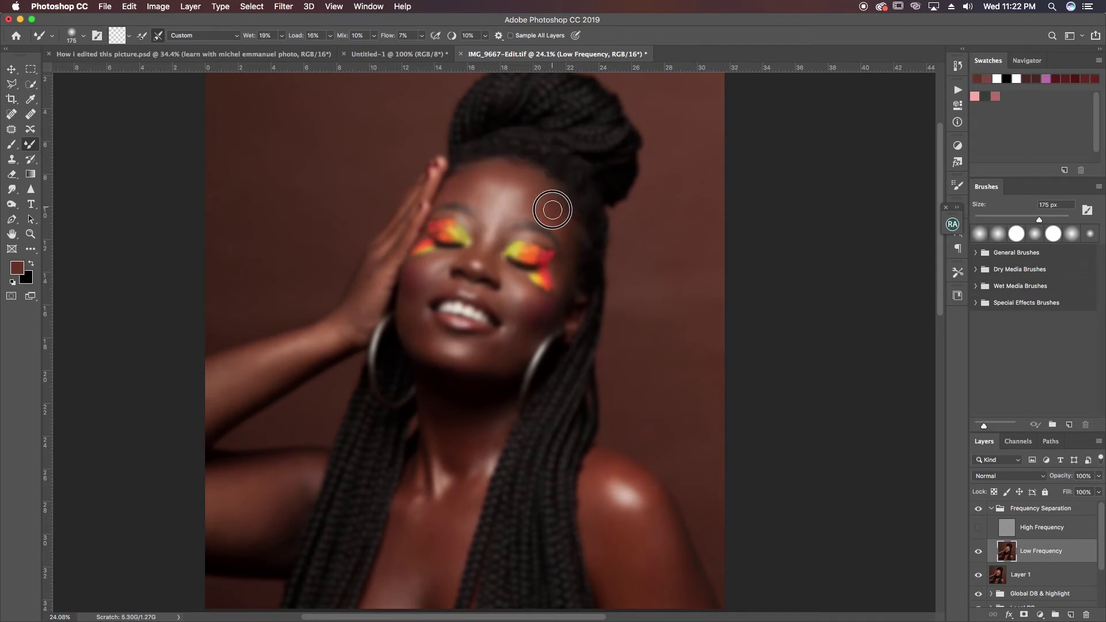
pyautogui.keyDown('alt'); pyautogui.click(549, 203); pyautogui.keyUp('alt')
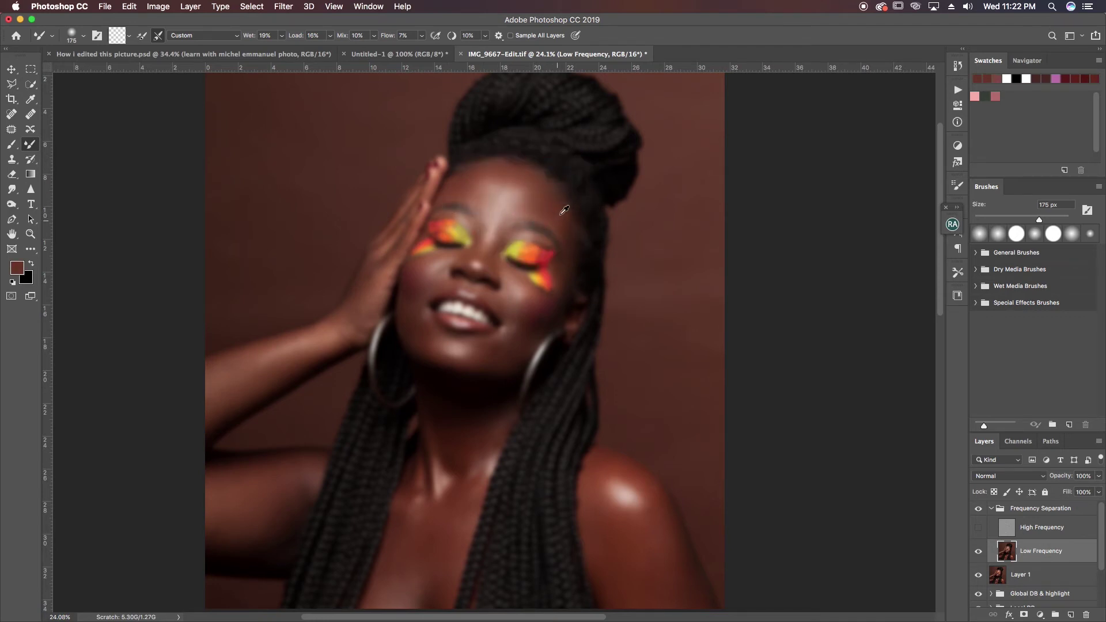
pyautogui.keyDown('alt'); pyautogui.click(511, 179); pyautogui.keyUp('alt')
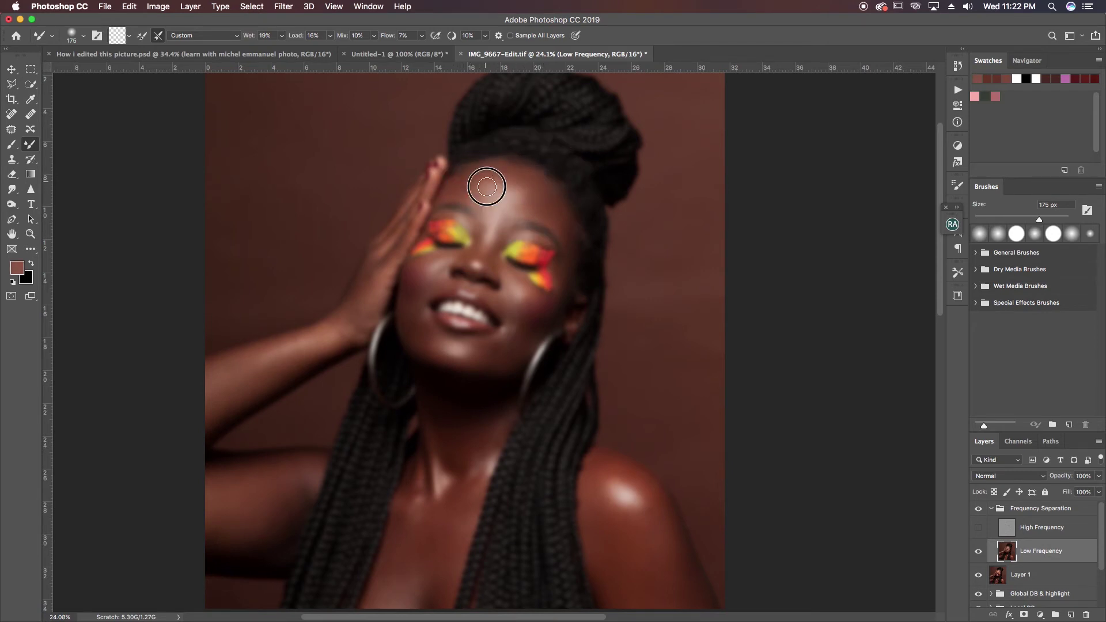
# Step: Blend the central forehead highlight down to the area between the eyebrows with the 175 px Mixer Brush
pyautogui.keyDown('alt'); pyautogui.click(488, 177); pyautogui.keyUp('alt')
pyautogui.keyDown('alt'); pyautogui.click(489, 191); pyautogui.keyUp('alt')
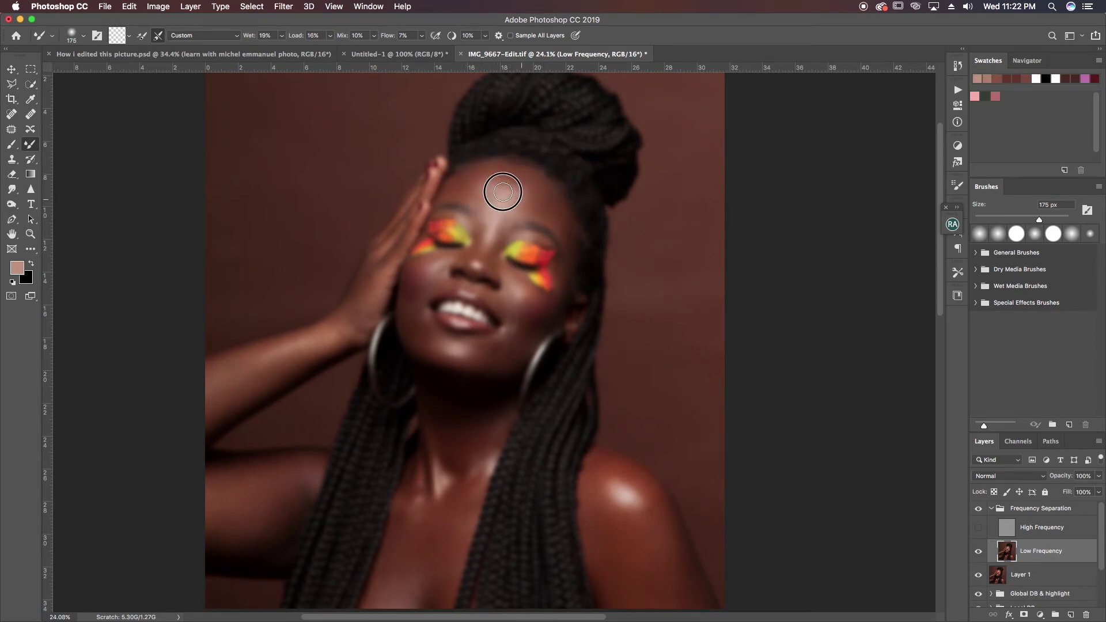
pyautogui.keyDown('alt'); pyautogui.click(501, 182); pyautogui.keyUp('alt')
pyautogui.keyDown('alt'); pyautogui.click(510, 206); pyautogui.keyUp('alt')
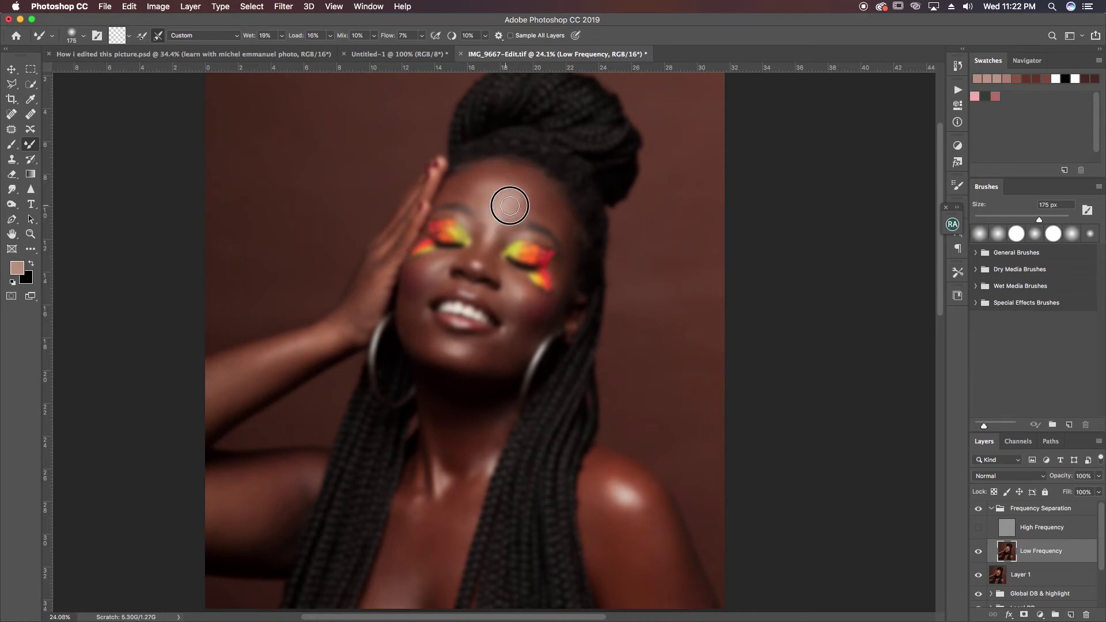
pyautogui.keyDown('alt'); pyautogui.click(486, 185); pyautogui.keyUp('alt')
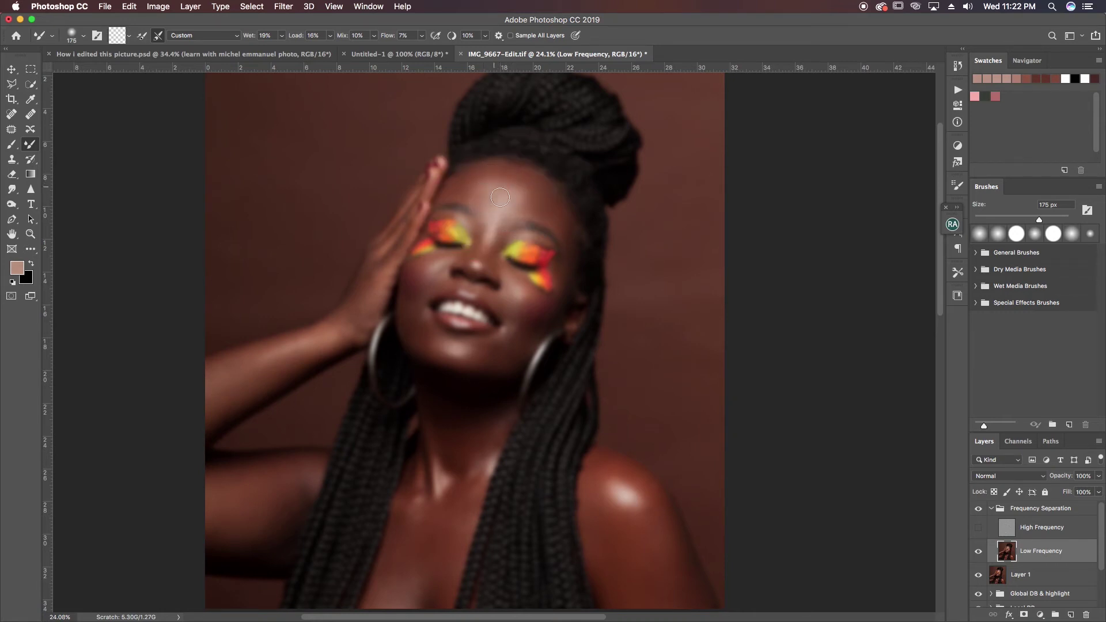
pyautogui.keyDown('alt'); pyautogui.click(489, 208); pyautogui.keyUp('alt')
pyautogui.keyDown('alt'); pyautogui.click(496, 213); pyautogui.keyUp('alt')
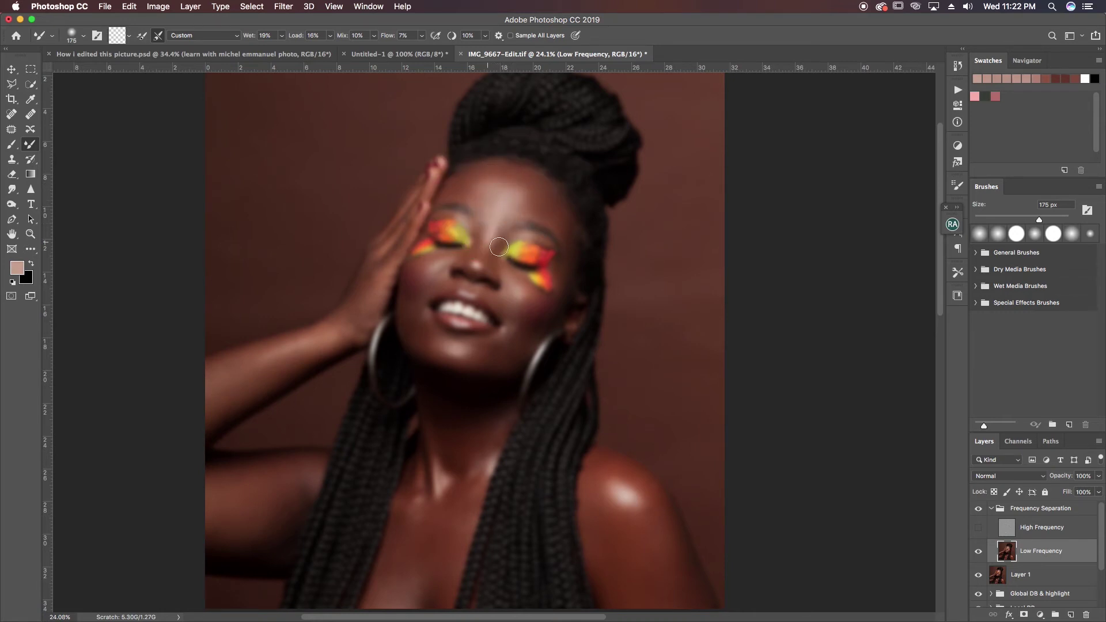
# Step: Blend the cheek tones below the painted eye away from the hand, sampling skin colours from the highlight to the shadow
pyautogui.keyDown('alt'); pyautogui.click(515, 291); pyautogui.keyUp('alt')
pyautogui.keyDown('alt'); pyautogui.click(516, 288); pyautogui.keyUp('alt')
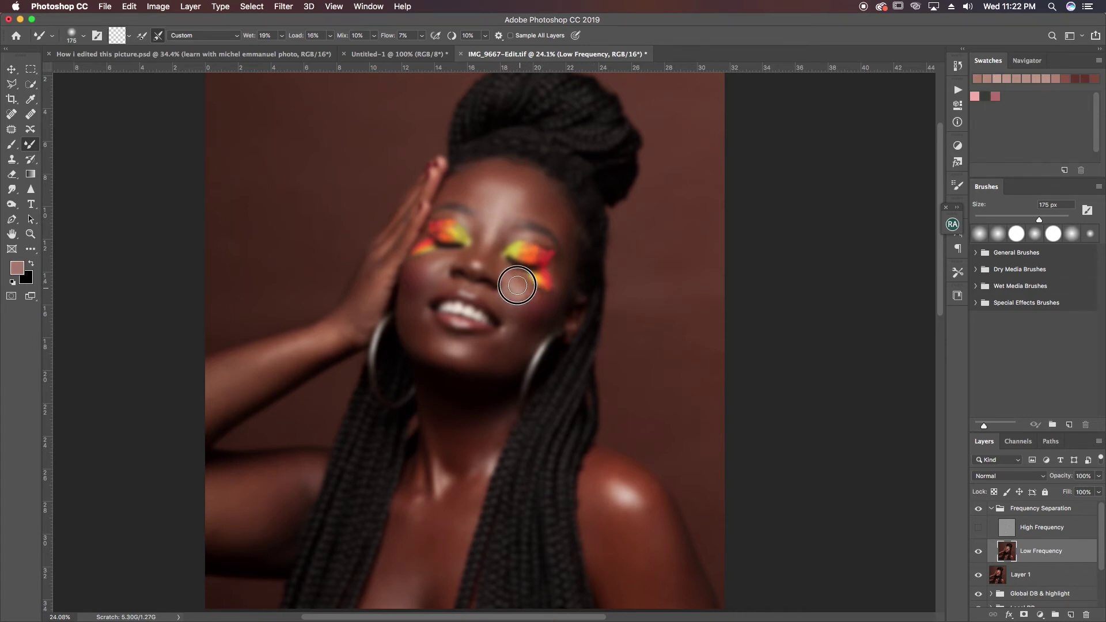
pyautogui.keyDown('alt'); pyautogui.click(516, 315); pyautogui.keyUp('alt')
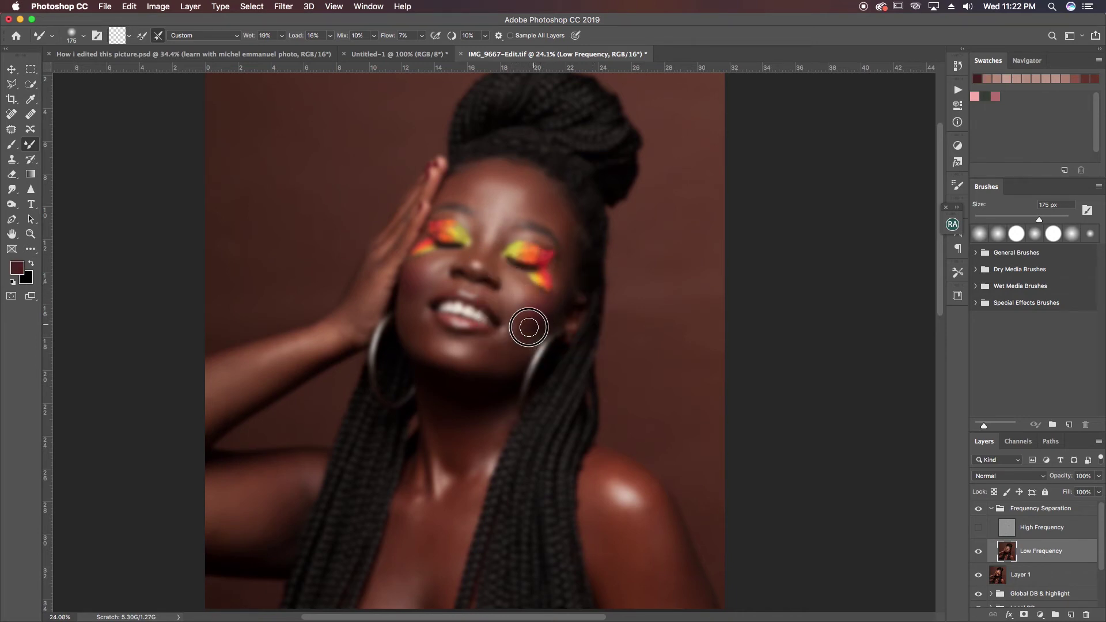
pyautogui.keyDown('alt'); pyautogui.click(541, 332); pyautogui.keyUp('alt')
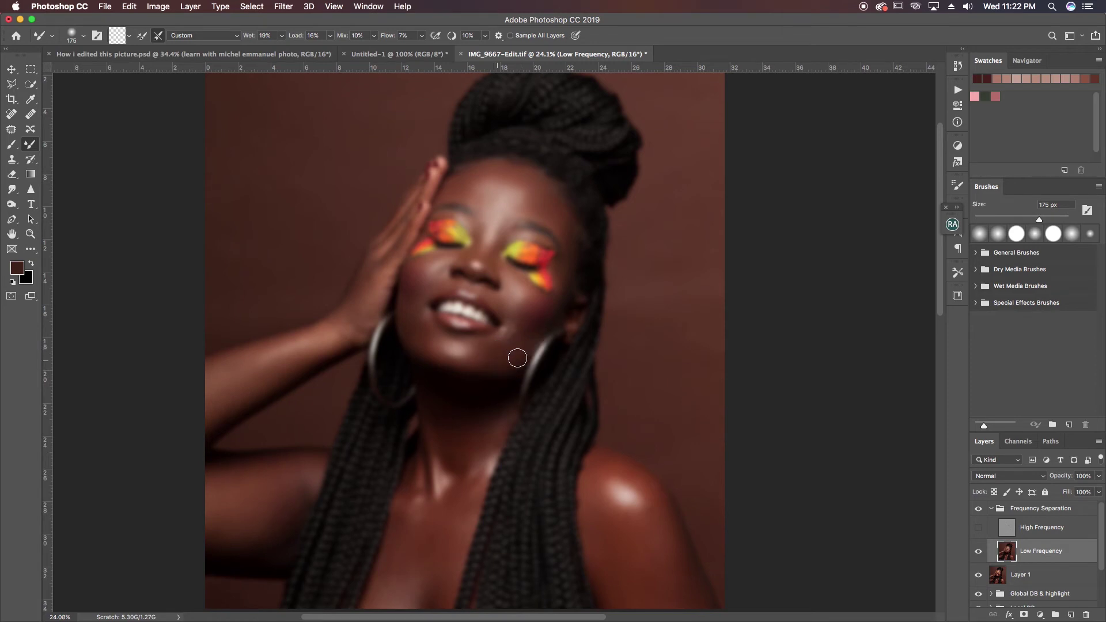
# Step: Blend the darker skin along the jaw between the chin and the earring away from the hand
pyautogui.keyDown('alt'); pyautogui.click(518, 358); pyautogui.keyUp('alt')
pyautogui.keyDown('alt'); pyautogui.click(487, 355); pyautogui.keyUp('alt')
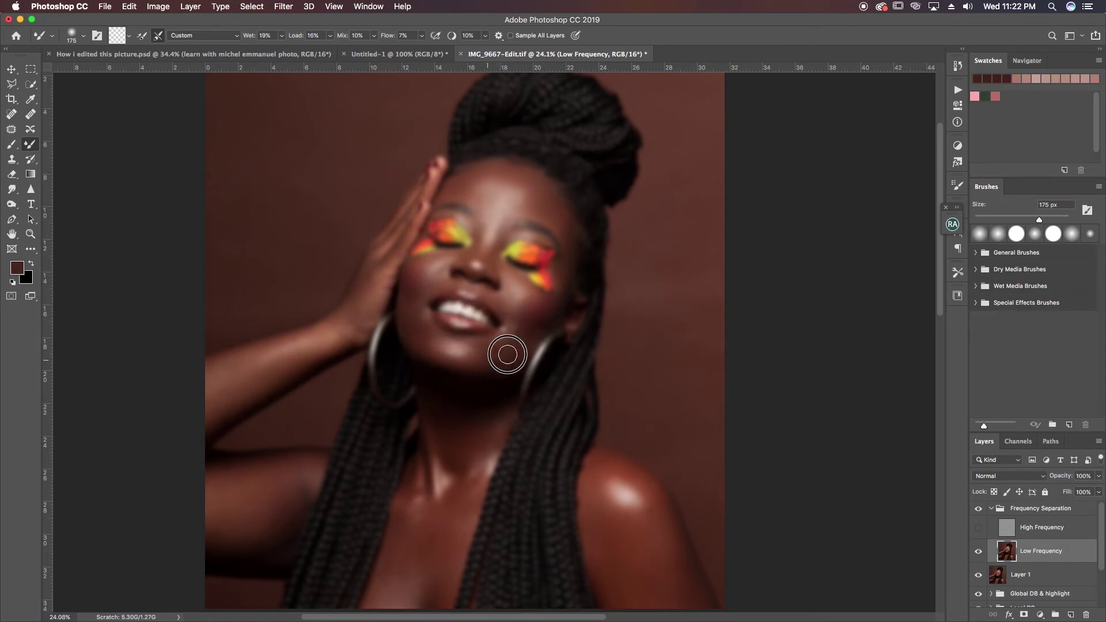
pyautogui.keyDown('alt'); pyautogui.click(524, 345); pyautogui.keyUp('alt')
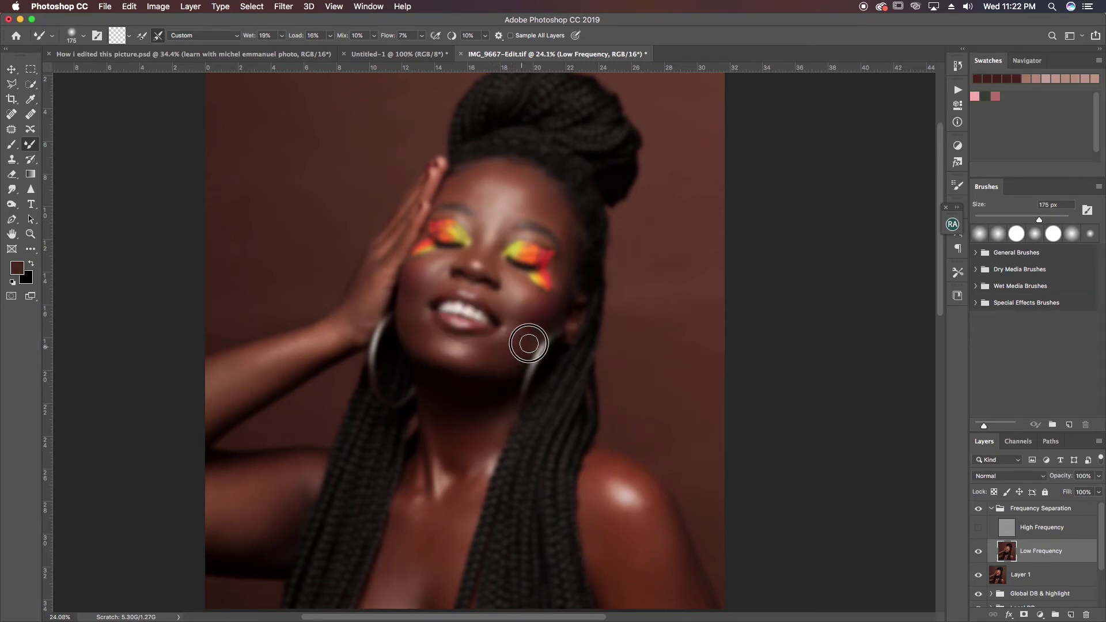
# Step: Blend the cheek tones beside the hand and the chin with the 175 px Mixer Brush, sampling nearby skin colours
pyautogui.keyDown('alt'); pyautogui.click(510, 304); pyautogui.keyUp('alt')
pyautogui.keyDown('alt'); pyautogui.click(419, 276); pyautogui.keyUp('alt')
pyautogui.keyDown('alt'); pyautogui.click(413, 282); pyautogui.keyUp('alt')
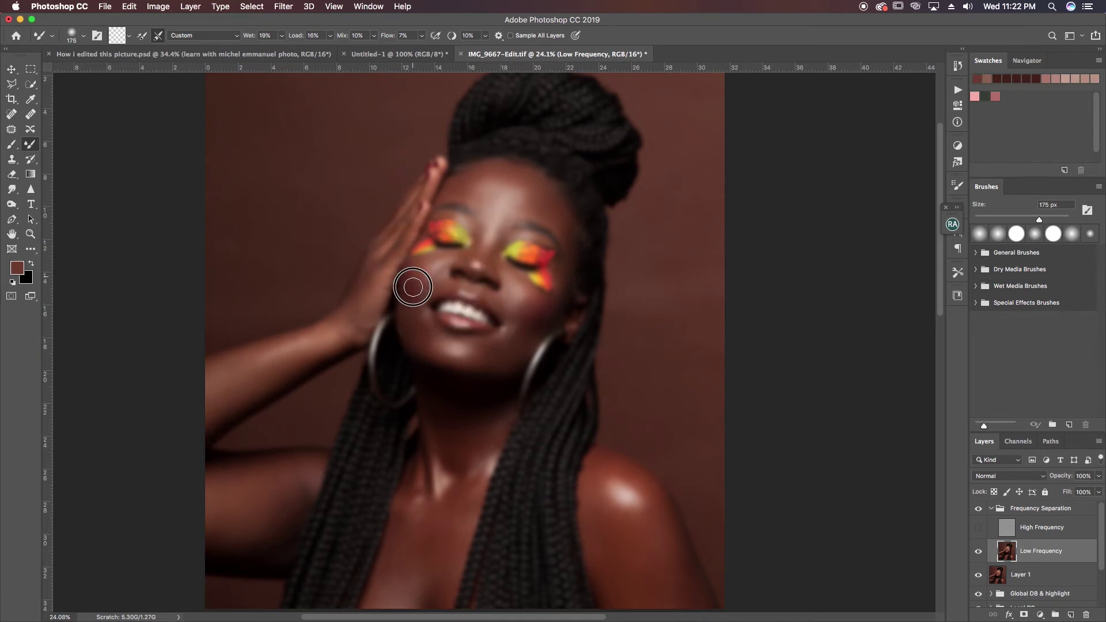
pyautogui.keyDown('alt'); pyautogui.click(411, 317); pyautogui.keyUp('alt')
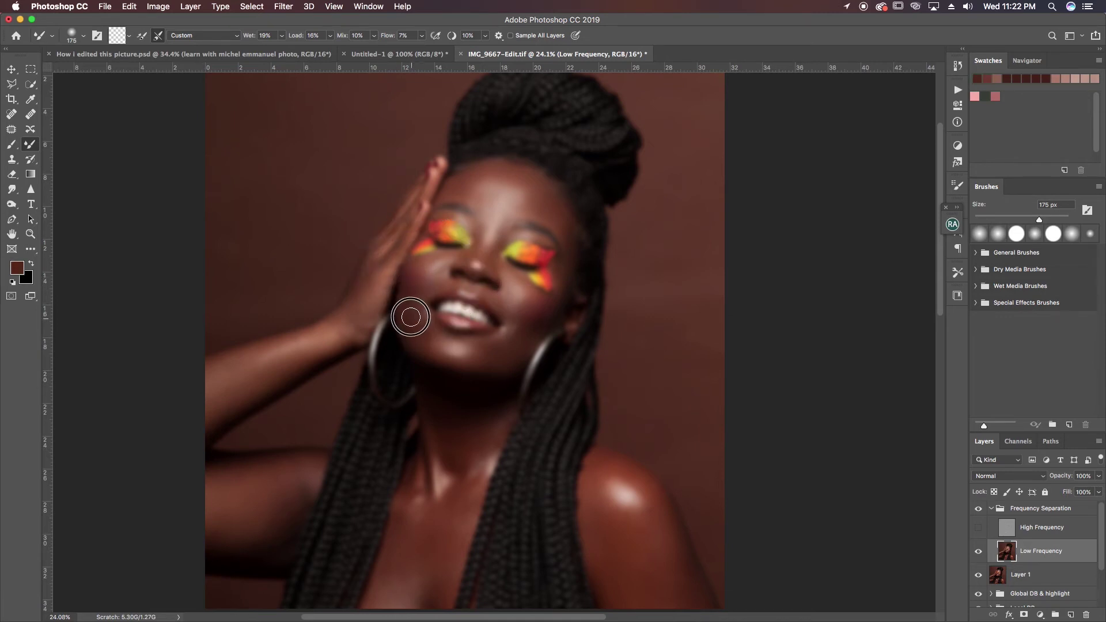
pyautogui.keyDown('alt'); pyautogui.click(451, 350); pyautogui.keyUp('alt')
pyautogui.keyDown('alt'); pyautogui.click(431, 284); pyautogui.keyUp('alt')
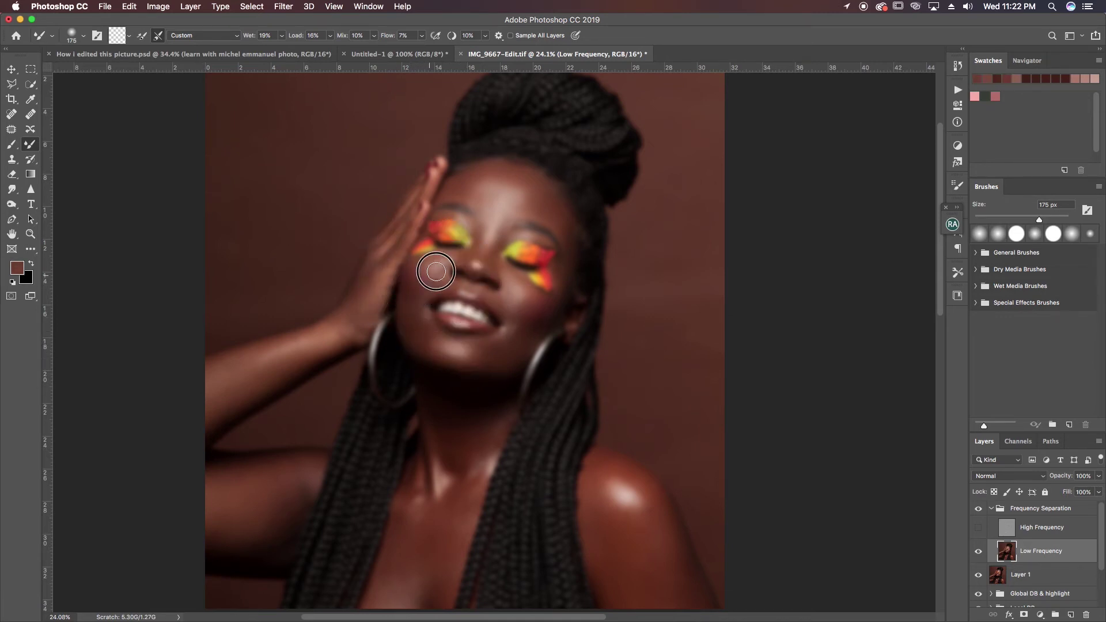
pyautogui.keyDown('alt'); pyautogui.click(442, 262); pyautogui.keyUp('alt')
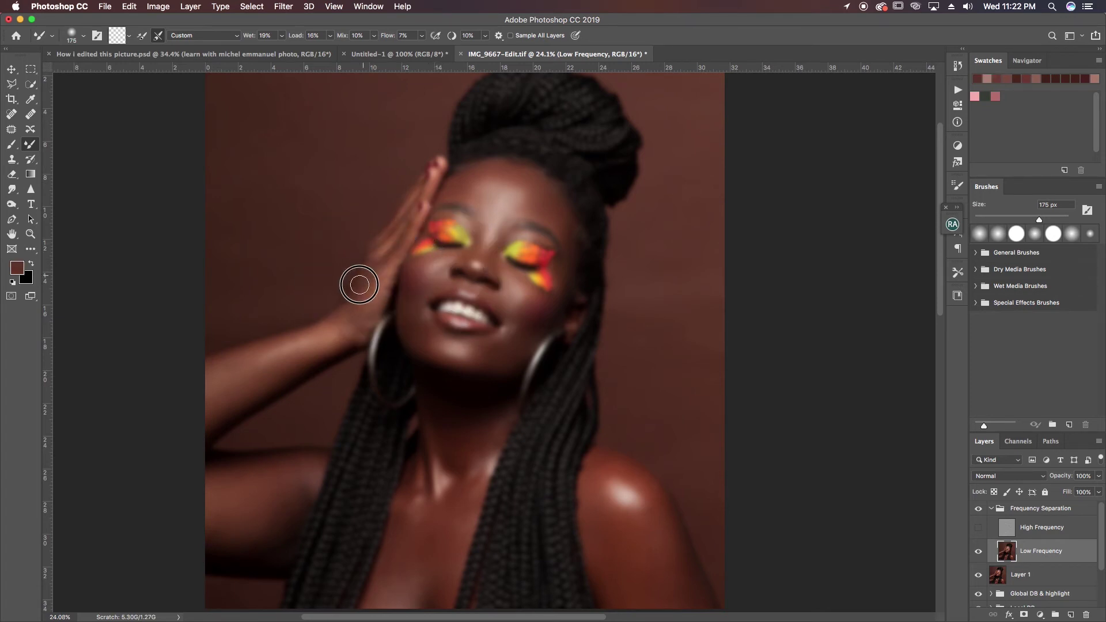
# Step: Blend the skin tones from the raised hand down the forearm, enlarging the Mixer Brush to 250 px for the forearm
pyautogui.keyDown('alt'); pyautogui.click(382, 290); pyautogui.keyUp('alt')
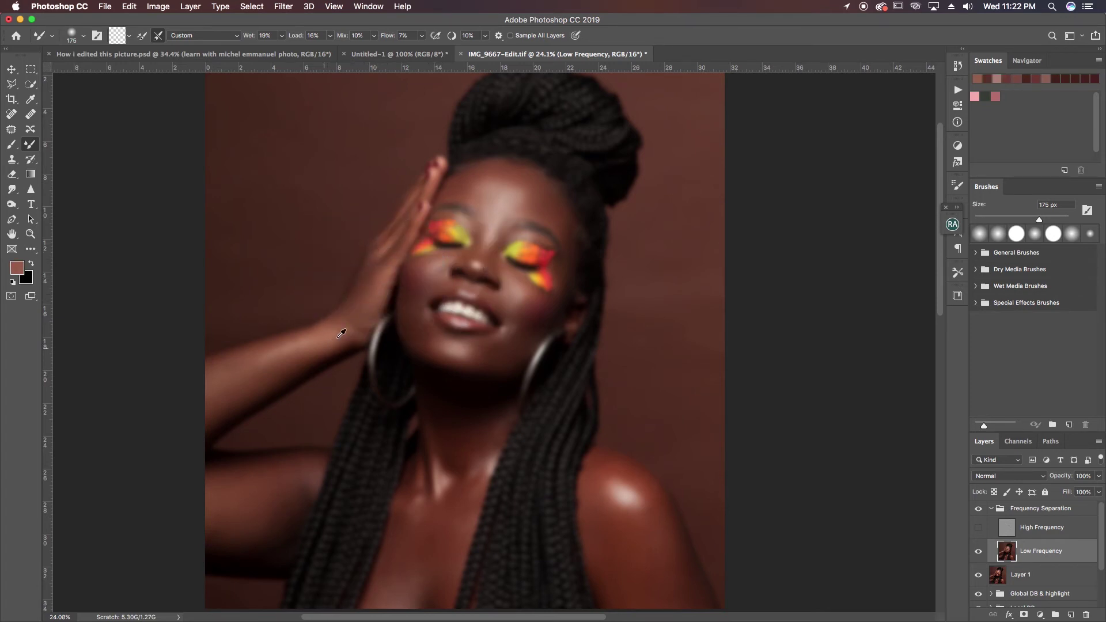
pyautogui.press(']')
pyautogui.press(']')
pyautogui.keyDown('alt'); pyautogui.click(301, 346); pyautogui.keyUp('alt')
pyautogui.moveTo(271, 357)
pyautogui.mouseDown()
pyautogui.moveTo(306, 343)
pyautogui.moveTo(266, 361)
pyautogui.mouseUp()
pyautogui.keyDown('alt'); pyautogui.click(300, 364); pyautogui.keyUp('alt')
pyautogui.keyDown('alt'); pyautogui.click(289, 372); pyautogui.keyUp('alt')
pyautogui.keyDown('alt'); pyautogui.click(277, 374); pyautogui.keyUp('alt')
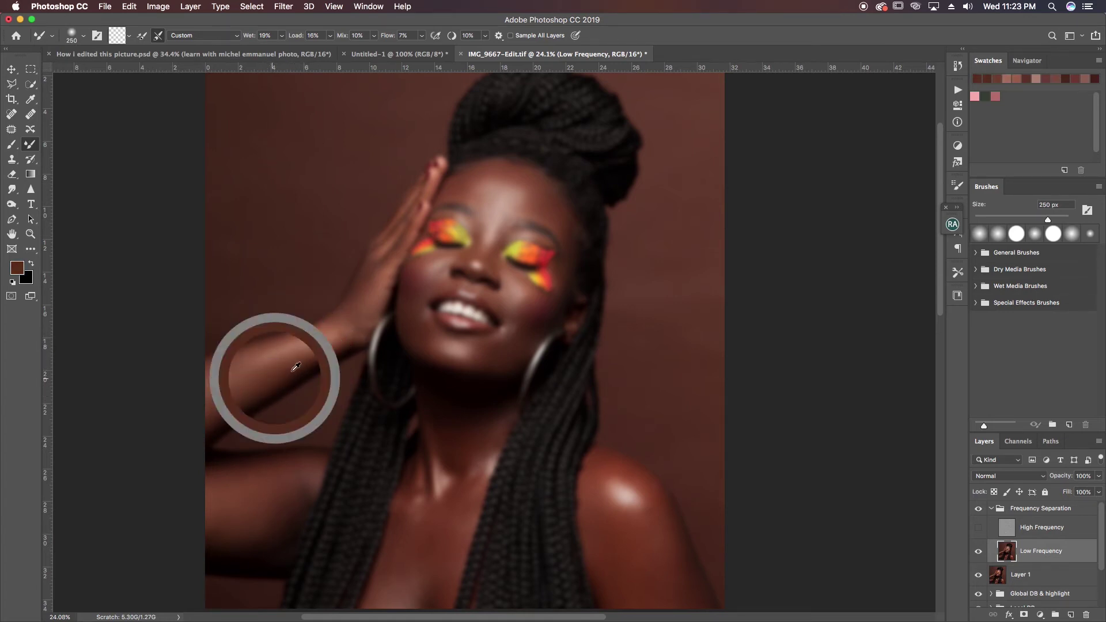
pyautogui.keyDown('alt'); pyautogui.click(259, 350); pyautogui.keyUp('alt')
pyautogui.moveTo(256, 353)
pyautogui.mouseDown()
pyautogui.moveTo(219, 373)
pyautogui.moveTo(325, 340)
pyautogui.mouseUp()
pyautogui.keyDown('alt'); pyautogui.click(232, 362); pyautogui.keyUp('alt')
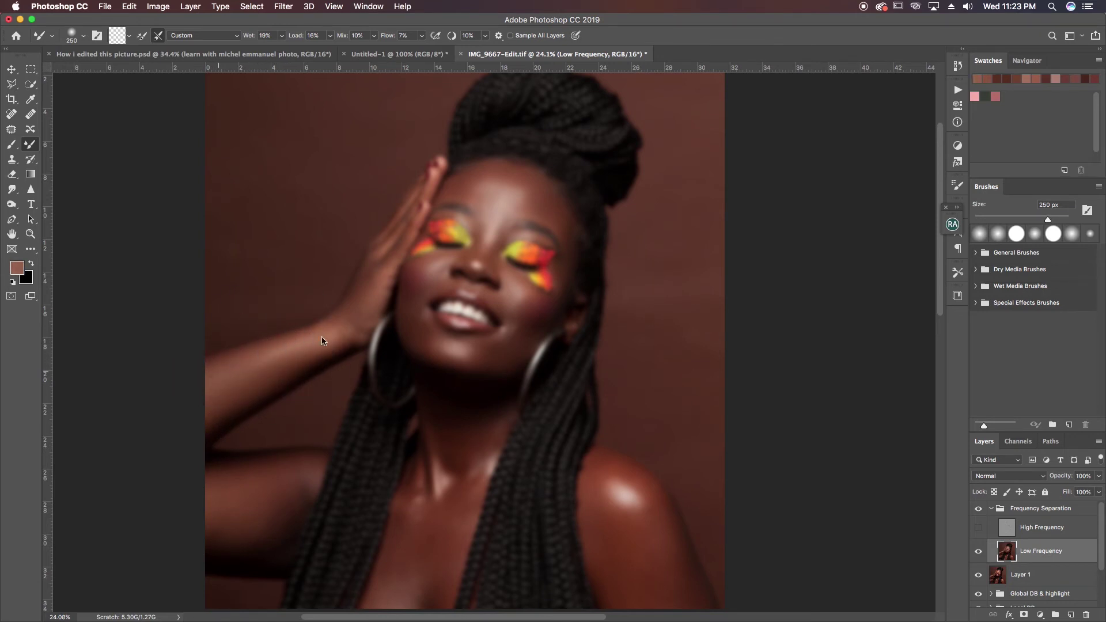
# Step: Enlarge the Mixer Brush to 500 px and blend the broad skin tones on both upper arms
pyautogui.keyDown('alt'); pyautogui.click(261, 494); pyautogui.keyUp('alt')
pyautogui.press(']')
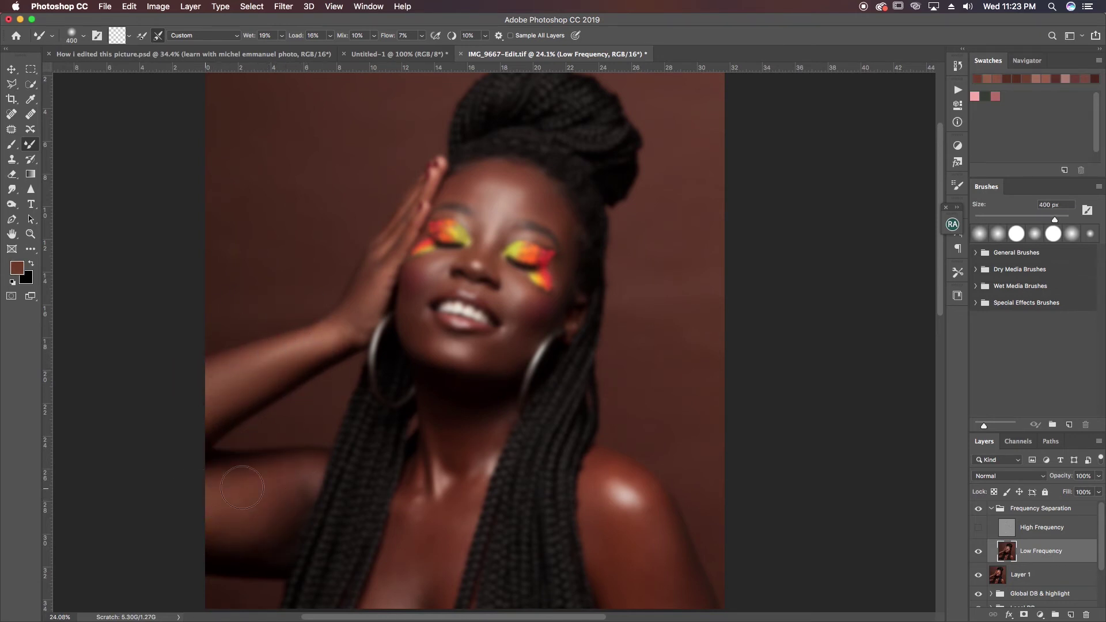
pyautogui.press(']')
pyautogui.moveTo(511, 486); pyautogui.dragTo(334, 346)
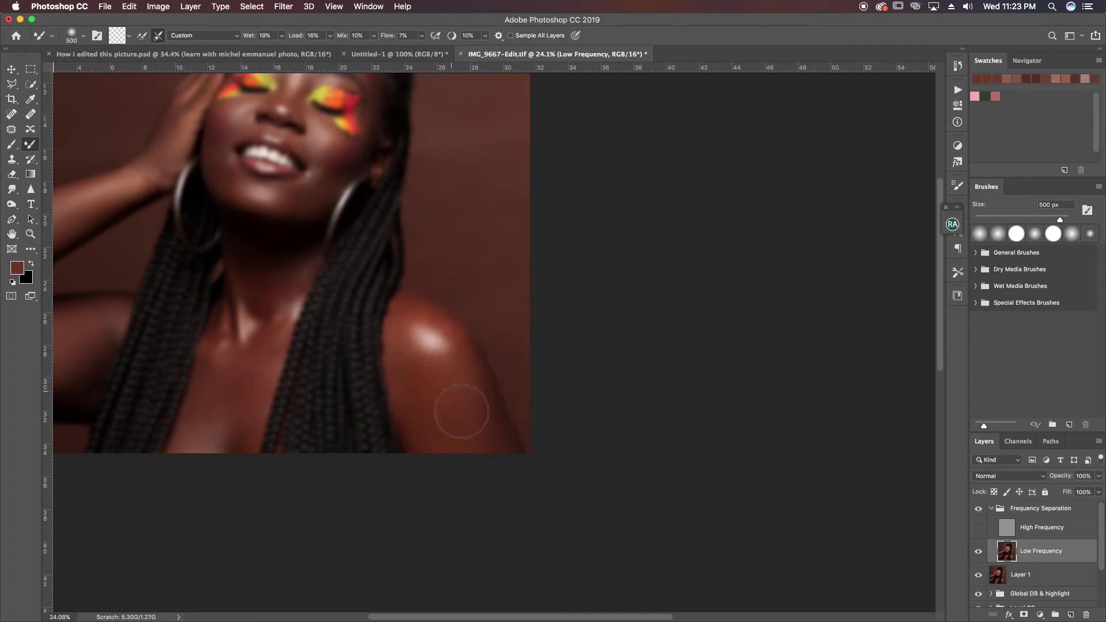
pyautogui.keyDown('alt'); pyautogui.click(395, 384); pyautogui.keyUp('alt')
pyautogui.keyDown('alt'); pyautogui.click(413, 386); pyautogui.keyUp('alt')
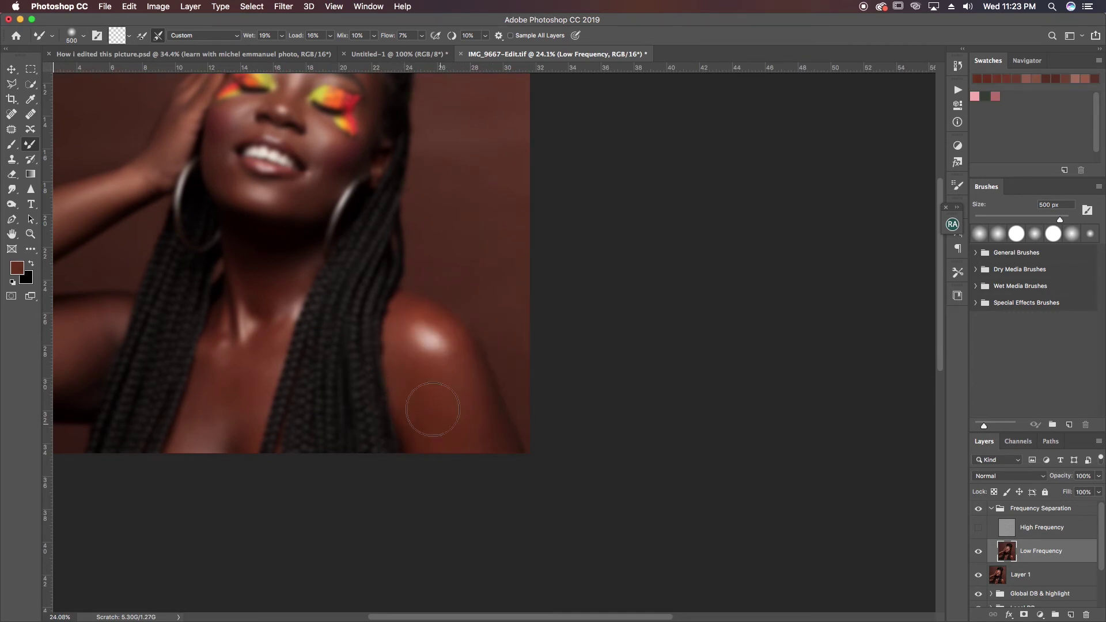
# Step: Blend the bright highlight on the bare shoulder into the surrounding skin with a 250 px Mixer Brush
pyautogui.keyDown('alt'); pyautogui.click(430, 332); pyautogui.keyUp('alt')
pyautogui.press('[')
pyautogui.press('[')
pyautogui.press('[')
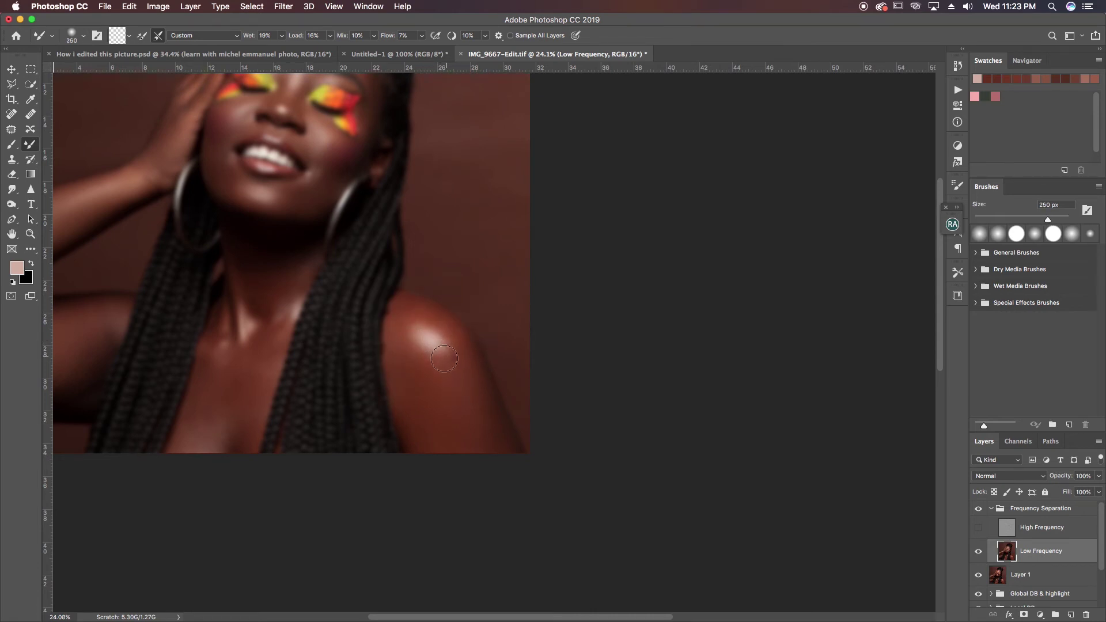
pyautogui.keyDown('alt'); pyautogui.click(432, 330); pyautogui.keyUp('alt')
pyautogui.keyDown('alt'); pyautogui.click(450, 326); pyautogui.keyUp('alt')
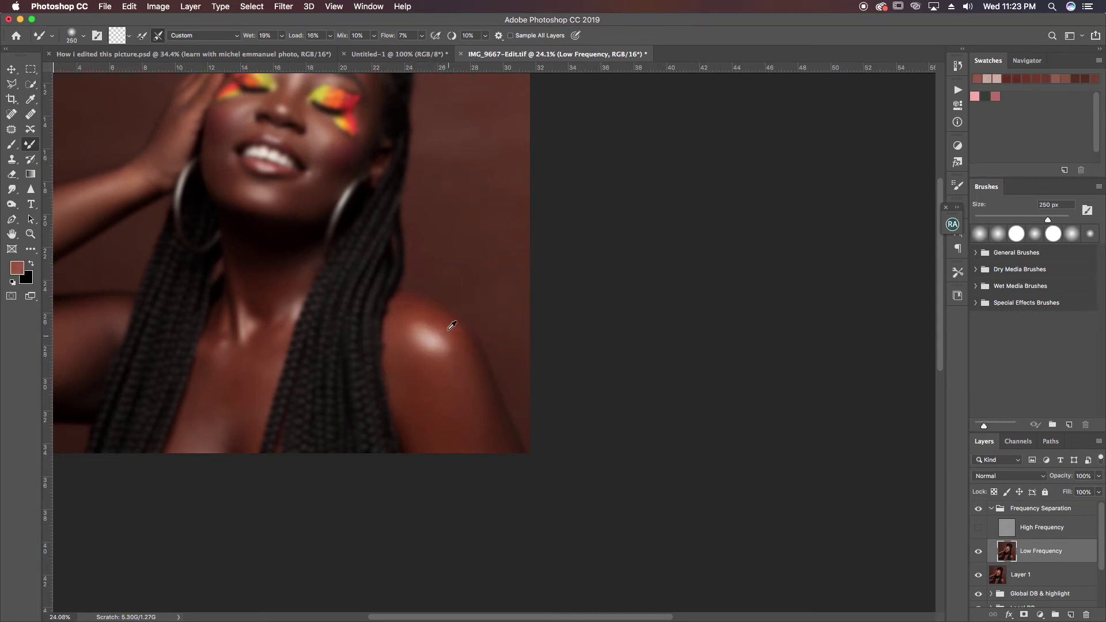
pyautogui.keyDown('alt'); pyautogui.click(413, 312); pyautogui.keyUp('alt')
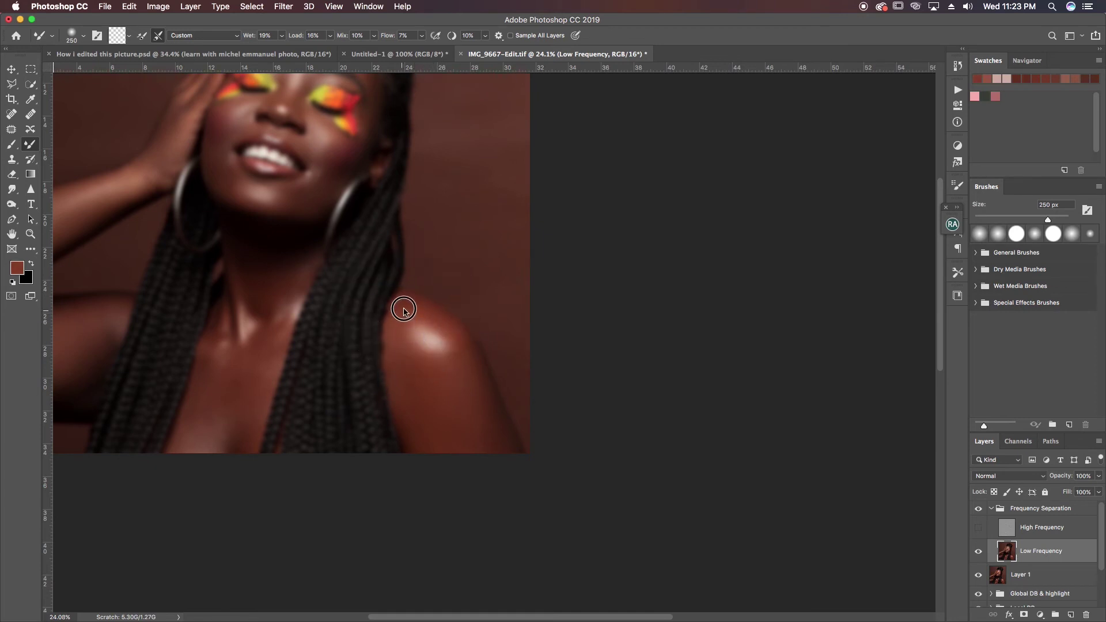
pyautogui.keyDown('alt'); pyautogui.click(405, 309); pyautogui.keyUp('alt')
pyautogui.keyDown('alt'); pyautogui.click(409, 365); pyautogui.keyUp('alt')
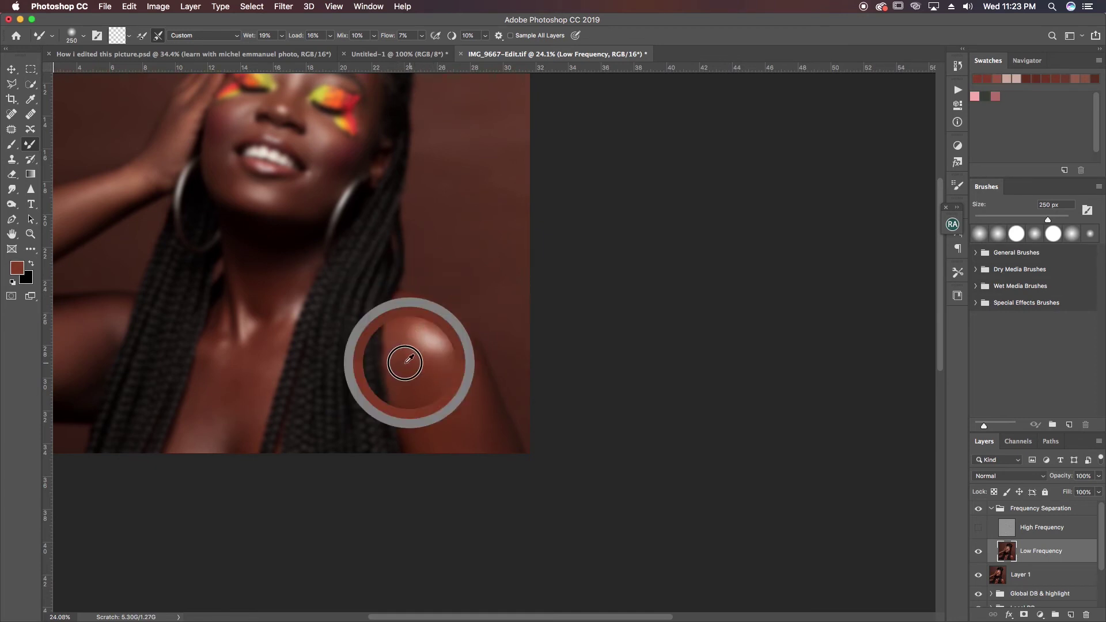
pyautogui.keyDown('alt'); pyautogui.click(437, 318); pyautogui.keyUp('alt')
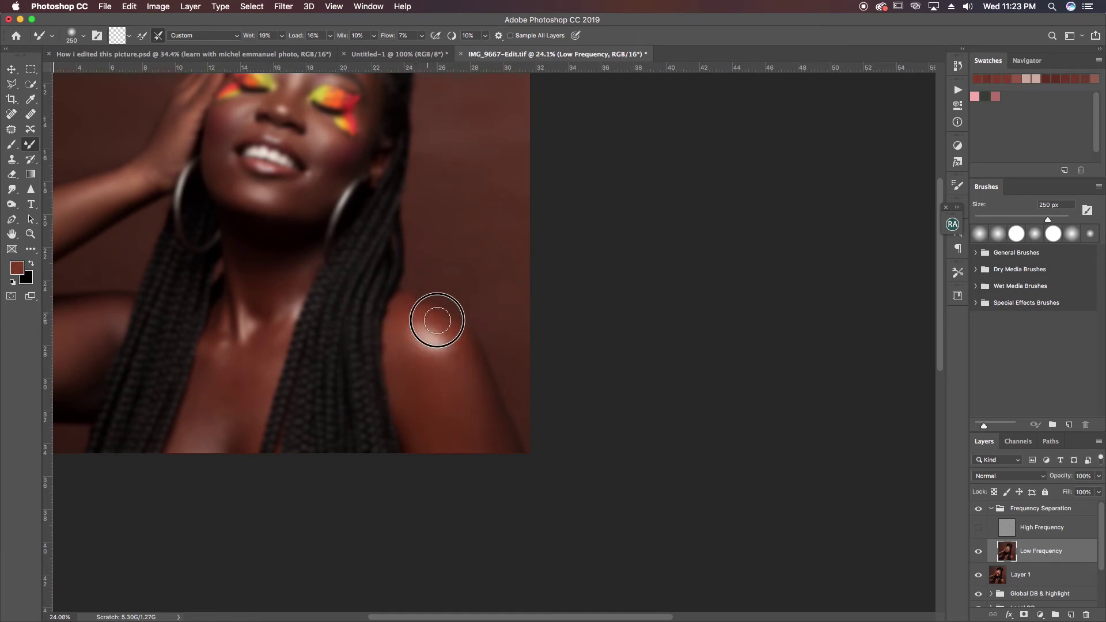
# Step: Blend the shadow and highlight tones along the neck down to the collarbone with the 250 px Mixer Brush
pyautogui.keyDown('alt'); pyautogui.click(260, 287); pyautogui.keyUp('alt')
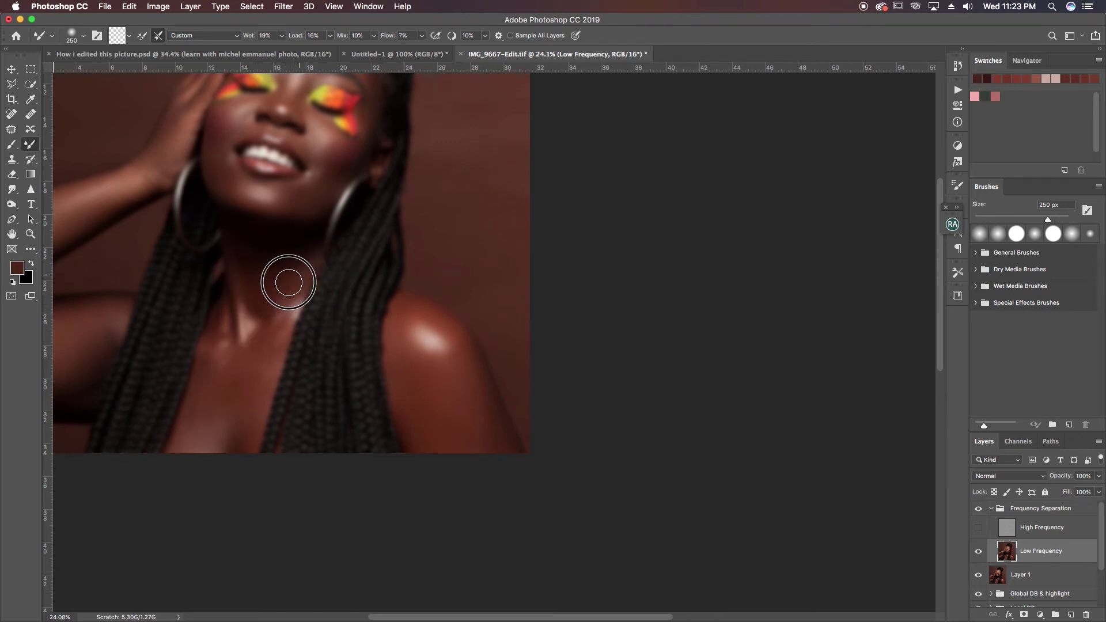
pyautogui.keyDown('alt'); pyautogui.click(293, 311); pyautogui.keyUp('alt')
pyautogui.keyDown('alt'); pyautogui.click(261, 346); pyautogui.keyUp('alt')
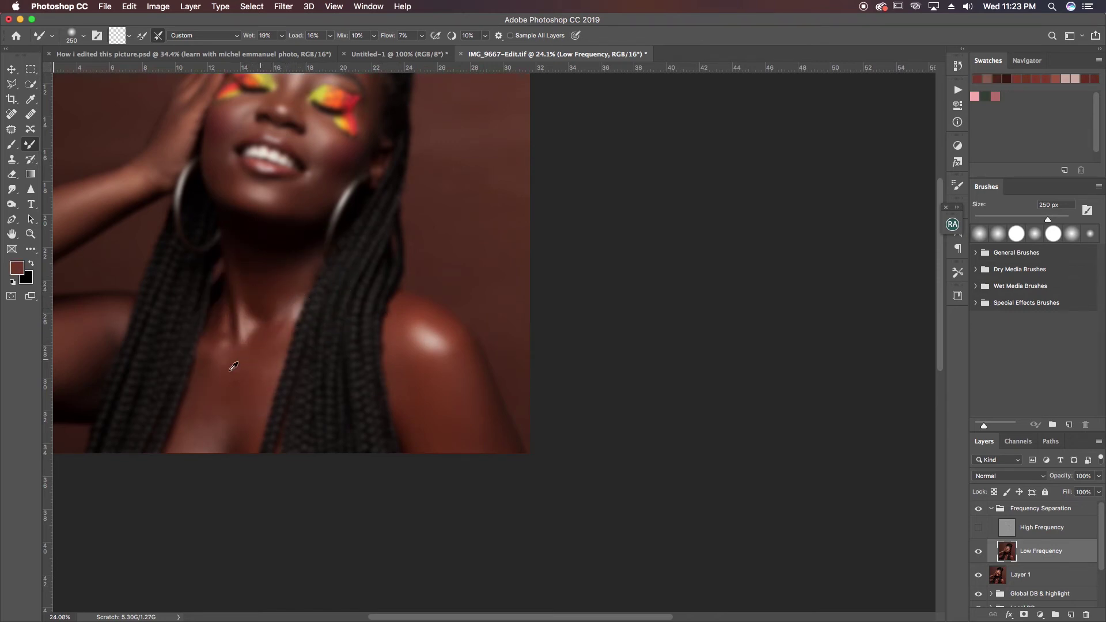
# Step: Blend the chest skin between the braids, from below the collarbone to the bottom edge of the photo
pyautogui.keyDown('alt'); pyautogui.click(199, 374); pyautogui.keyUp('alt')
pyautogui.keyDown('alt'); pyautogui.click(194, 384); pyautogui.keyUp('alt')
pyautogui.keyDown('alt'); pyautogui.click(210, 388); pyautogui.keyUp('alt')
pyautogui.moveTo(210, 388); pyautogui.dragTo(193, 418)
pyautogui.keyDown('alt'); pyautogui.click(194, 419); pyautogui.keyUp('alt')
pyautogui.moveTo(202, 418)
pyautogui.mouseDown()
pyautogui.moveTo(212, 416)
pyautogui.moveTo(201, 443)
pyautogui.mouseUp()
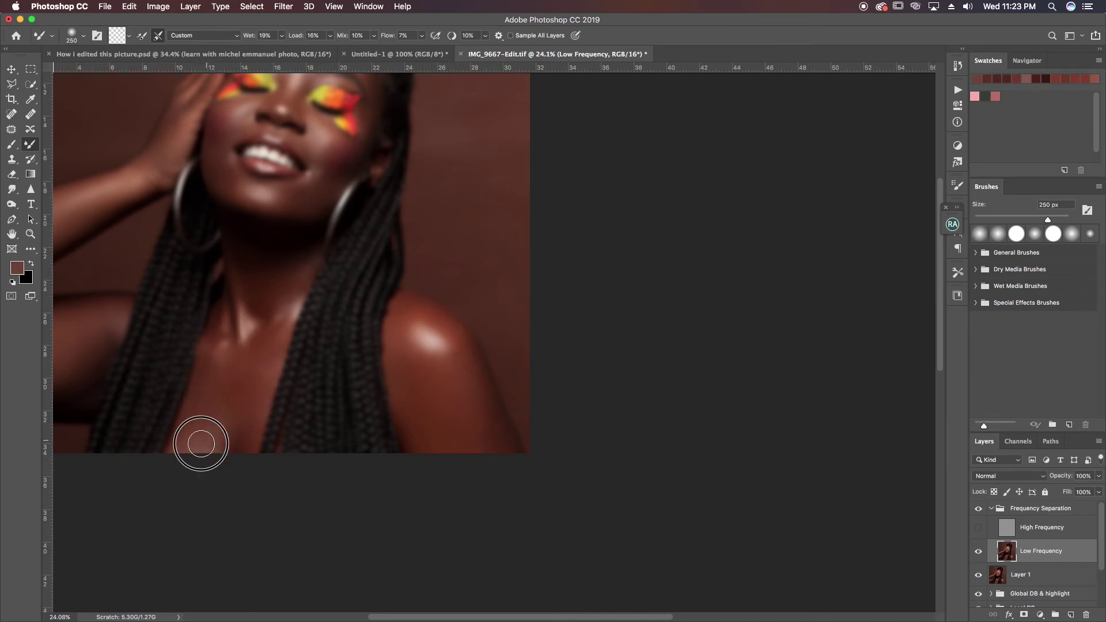
pyautogui.keyDown('alt'); pyautogui.click(247, 425); pyautogui.keyUp('alt')
pyautogui.keyDown('alt'); pyautogui.click(262, 355); pyautogui.keyUp('alt')
pyautogui.keyDown('alt'); pyautogui.click(212, 370); pyautogui.keyUp('alt')
pyautogui.keyDown('alt'); pyautogui.click(240, 365); pyautogui.keyUp('alt')
pyautogui.keyDown('alt'); pyautogui.click(267, 358); pyautogui.keyUp('alt')
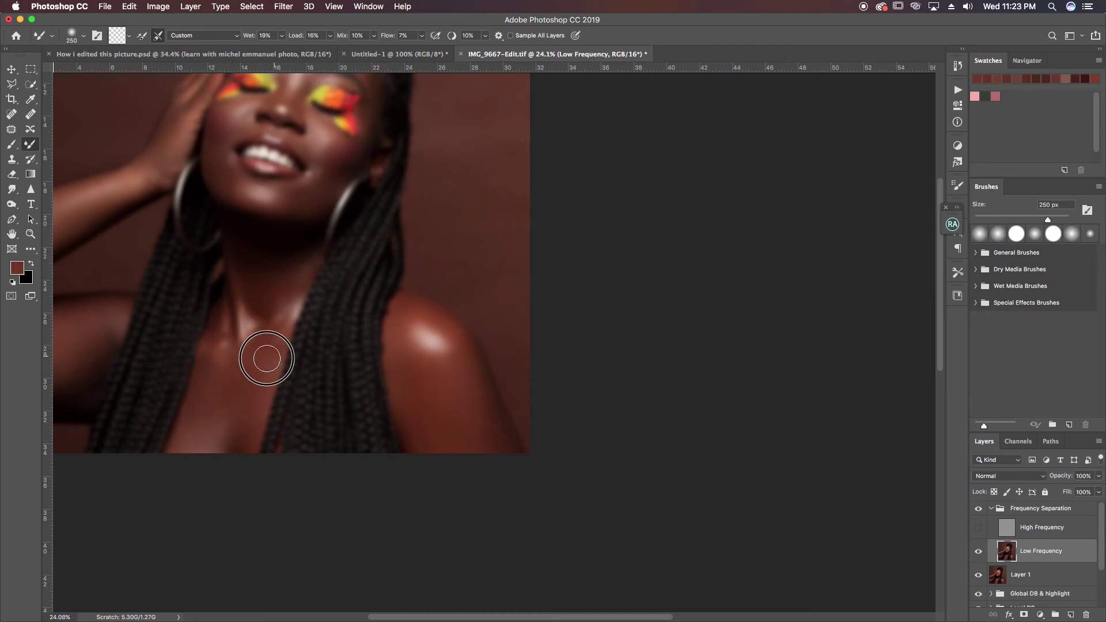
# Step: Blend the remaining neck highlight into the neck shadow and the skin around the collarbone
pyautogui.keyDown('alt'); pyautogui.click(287, 317); pyautogui.keyUp('alt')
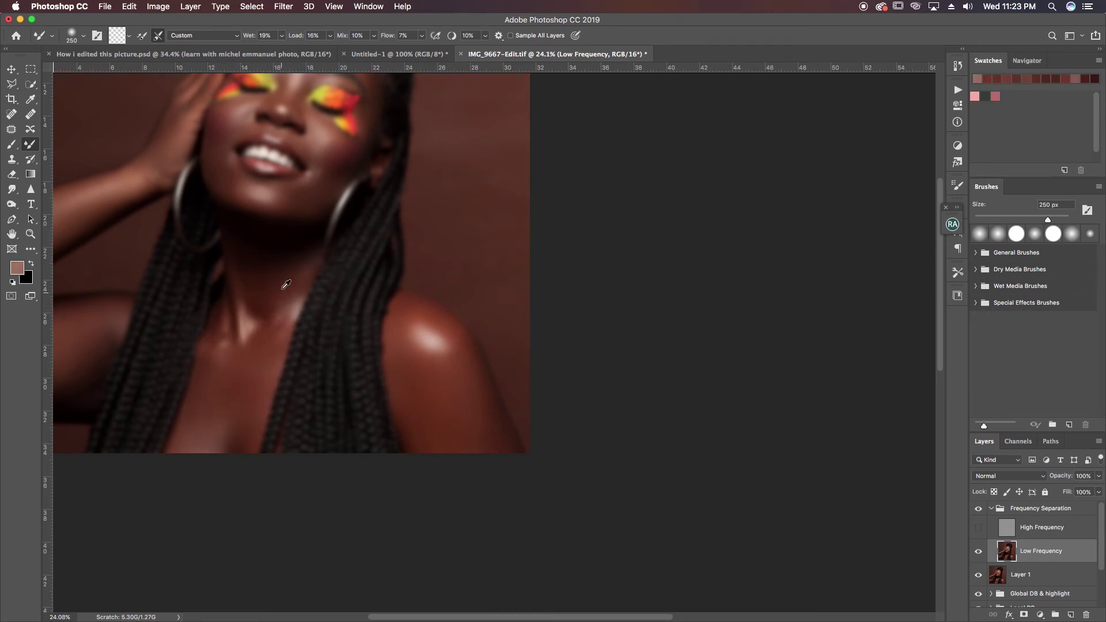
pyautogui.keyDown('alt'); pyautogui.click(246, 293); pyautogui.keyUp('alt')
pyautogui.keyDown('alt'); pyautogui.click(249, 281); pyautogui.keyUp('alt')
pyautogui.keyDown('alt'); pyautogui.click(213, 336); pyautogui.keyUp('alt')
pyautogui.moveTo(207, 353); pyautogui.dragTo(356, 387)
# Step: Blend the forehead tones and the highlight down the nose with the 250 px Mixer Brush
pyautogui.moveTo(390, 348); pyautogui.dragTo(368, 348)
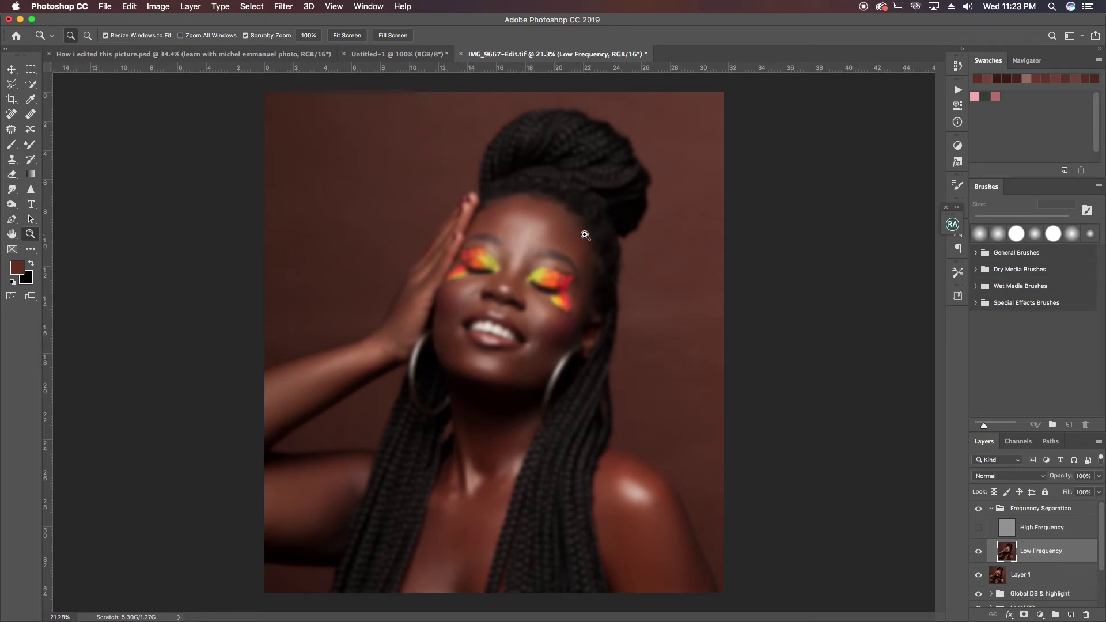
pyautogui.press('b')
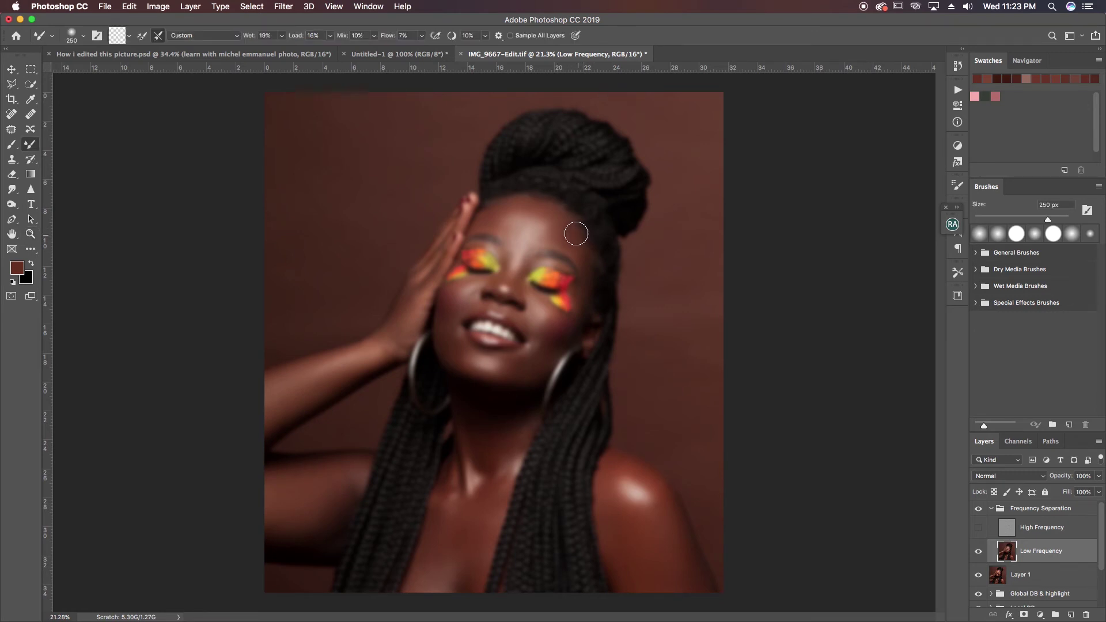
pyautogui.keyDown('alt'); pyautogui.click(490, 214); pyautogui.keyUp('alt')
pyautogui.moveTo(510, 212); pyautogui.dragTo(565, 229)
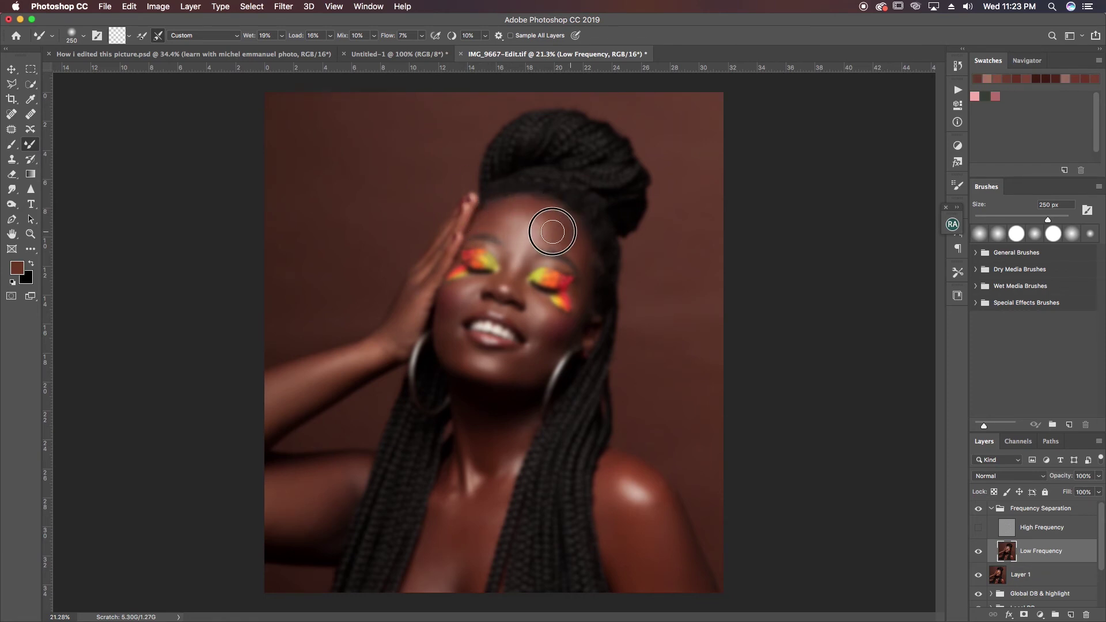
pyautogui.keyDown('alt'); pyautogui.click(520, 235); pyautogui.keyUp('alt')
pyautogui.keyDown('alt'); pyautogui.click(504, 285); pyautogui.keyUp('alt')
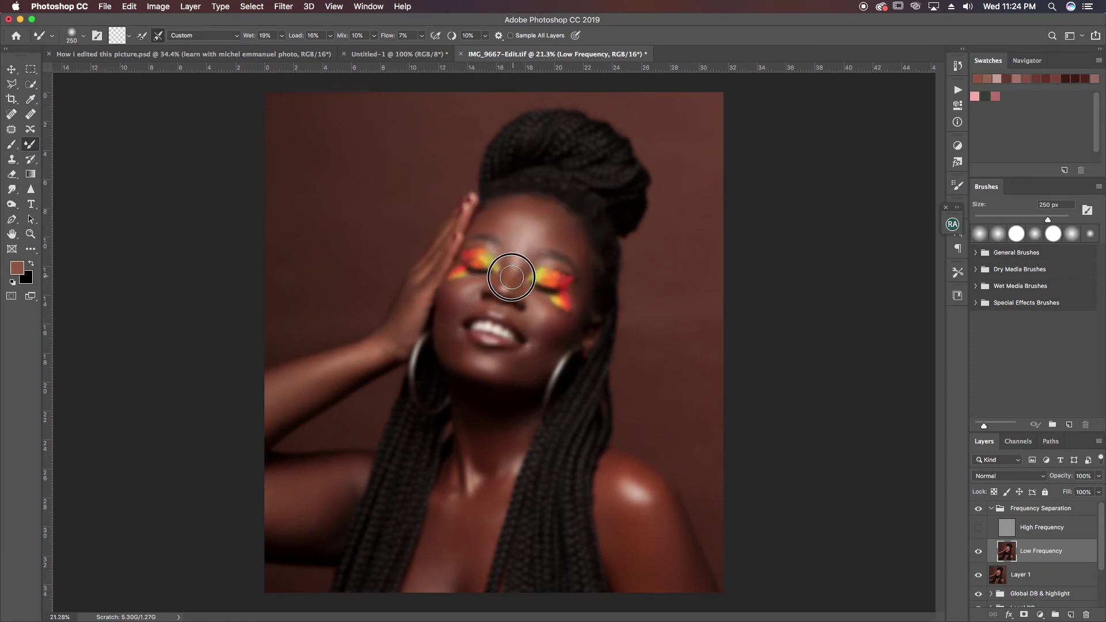
pyautogui.keyDown('alt'); pyautogui.click(509, 310); pyautogui.keyUp('alt')
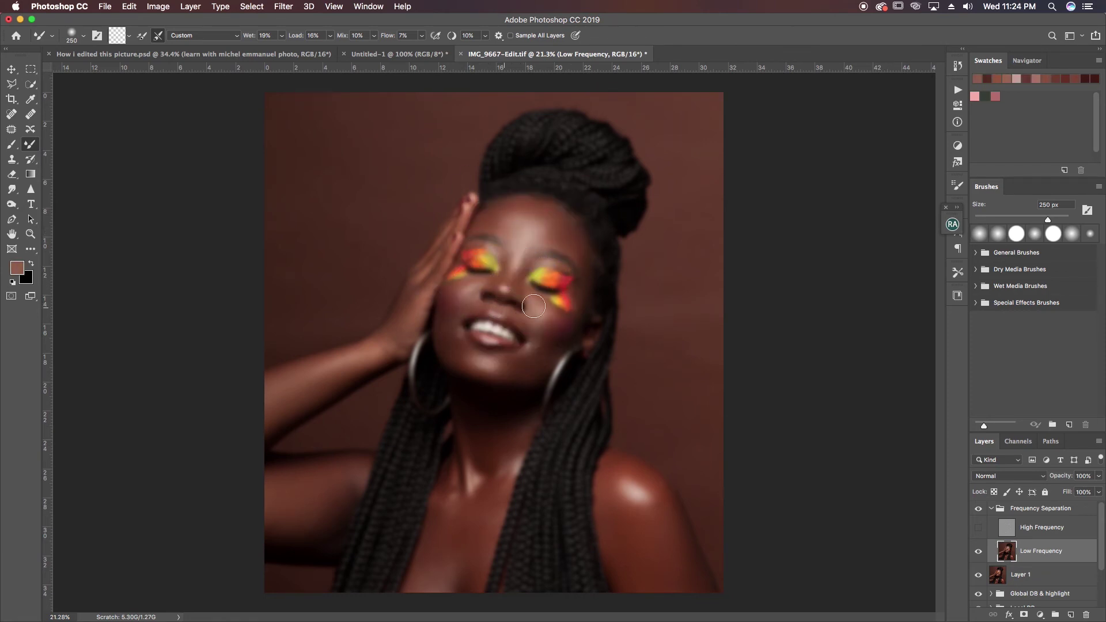
# Step: Show the High Frequency layer and toggle the Frequency Separation group to compare the skin before and after
pyautogui.click(979, 529)
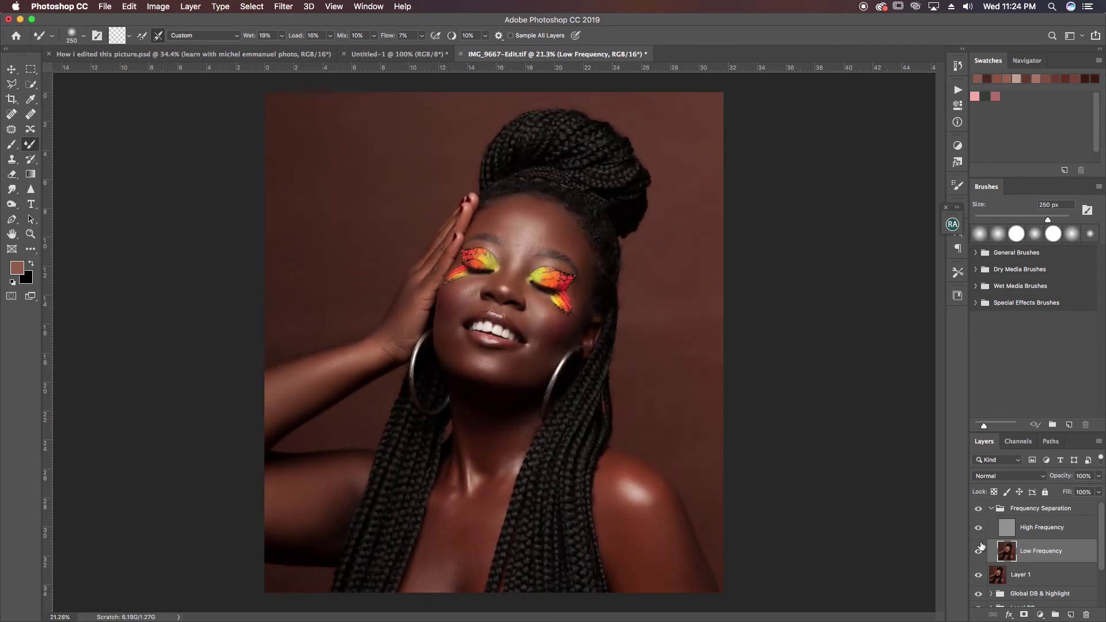
pyautogui.click(979, 510)
pyautogui.click(981, 510)
pyautogui.click(981, 509)
pyautogui.click(980, 509)
pyautogui.click(981, 507)
pyautogui.click(983, 511)
# Step: Hide the High Frequency layer and blend the forehead highlight further on Low Frequency with the 250 px Mixer Brush
pyautogui.click(979, 529)
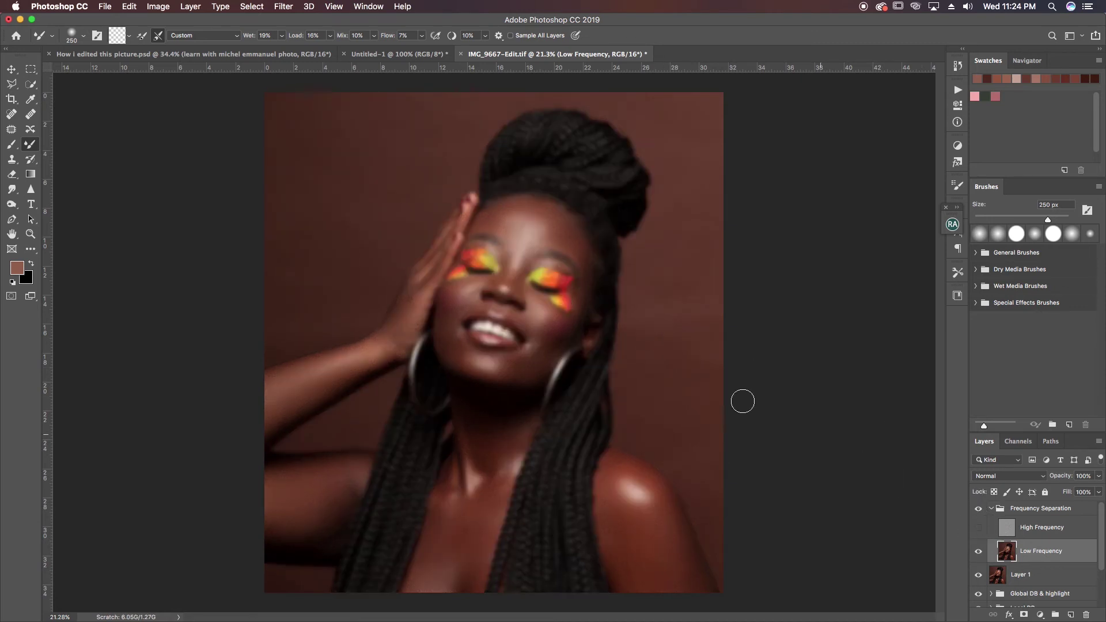
pyautogui.keyDown('alt'); pyautogui.click(564, 240); pyautogui.keyUp('alt')
pyautogui.moveTo(555, 227); pyautogui.dragTo(514, 217)
pyautogui.keyDown('alt'); pyautogui.click(504, 214); pyautogui.keyUp('alt')
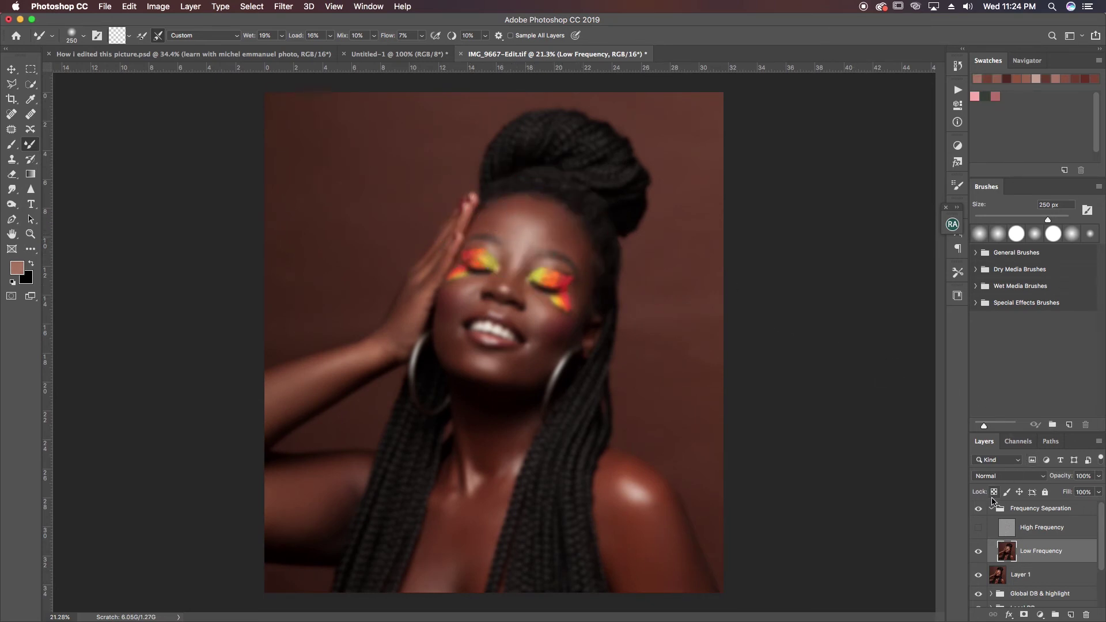
# Step: Restore the High Frequency layer's visibility and stamp all visible layers into a new layer above the collapsed Frequency Separation group
pyautogui.click(979, 528)
pyautogui.click(991, 509)
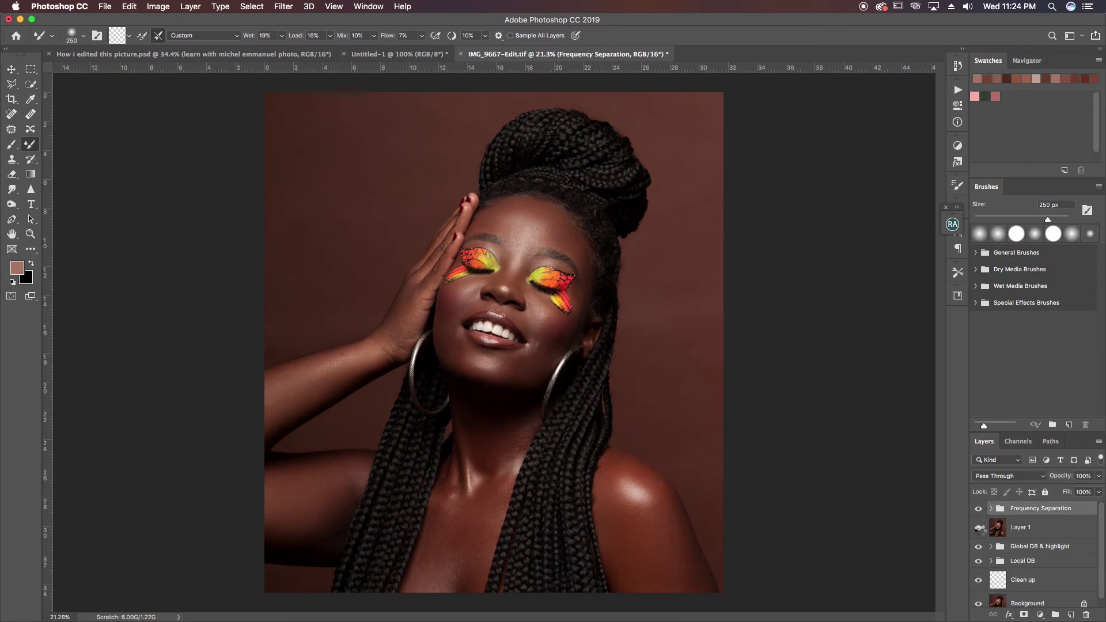
pyautogui.press('super+alt+shift+e')
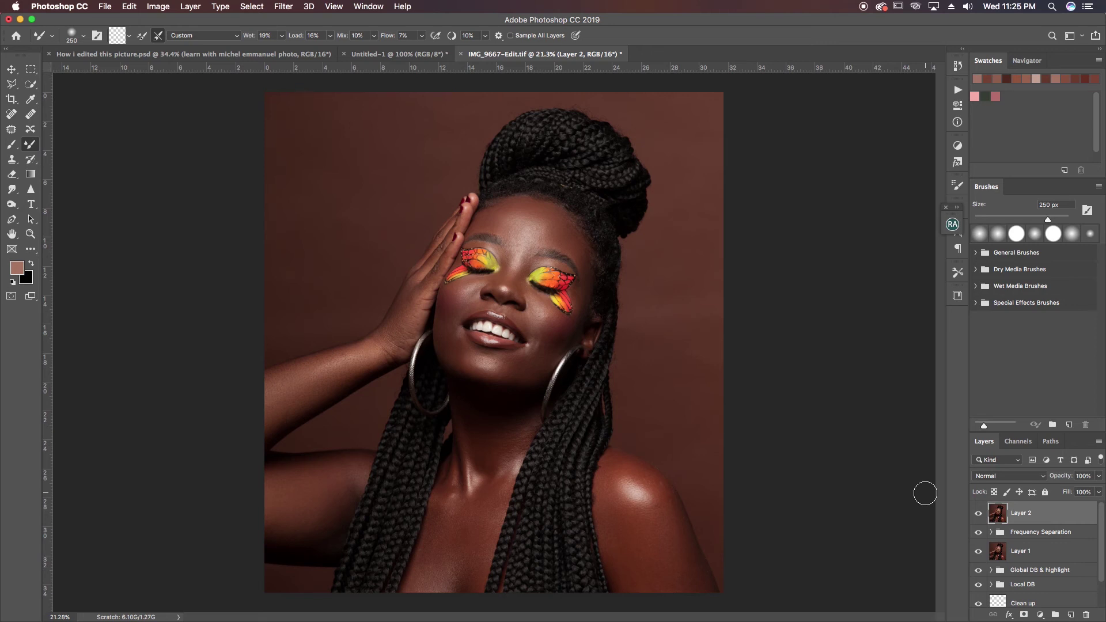
# Step: Copy the Photo Filter, Hue/Saturation and Color Balance adjustment layers from Untitled-1 into the portrait IMG_9667-Edit.tif
pyautogui.click(403, 54)
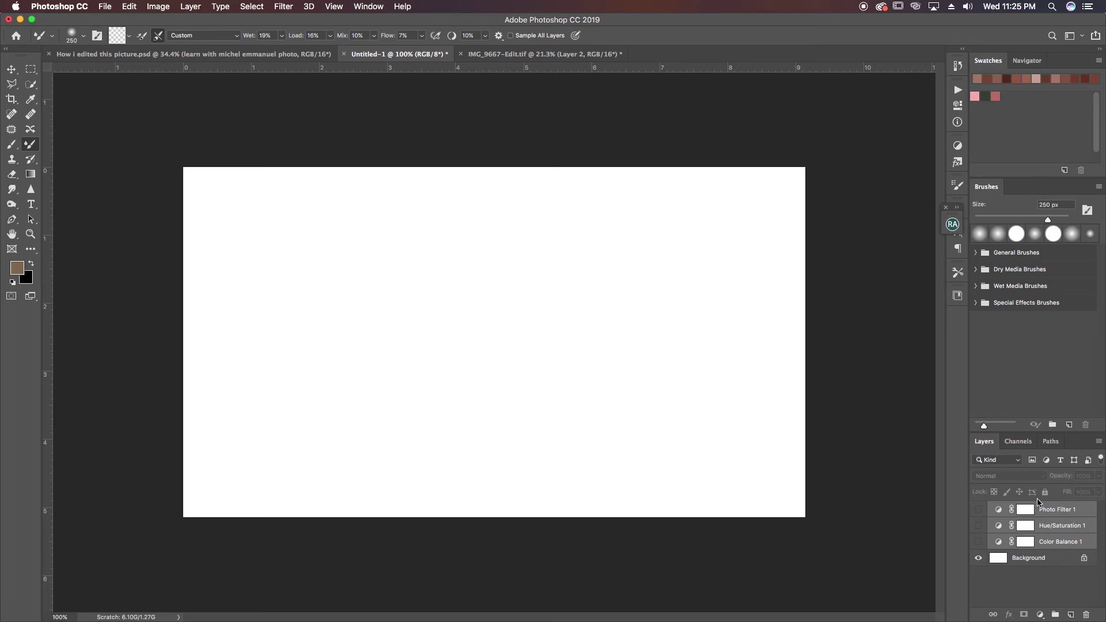
pyautogui.click(522, 54)
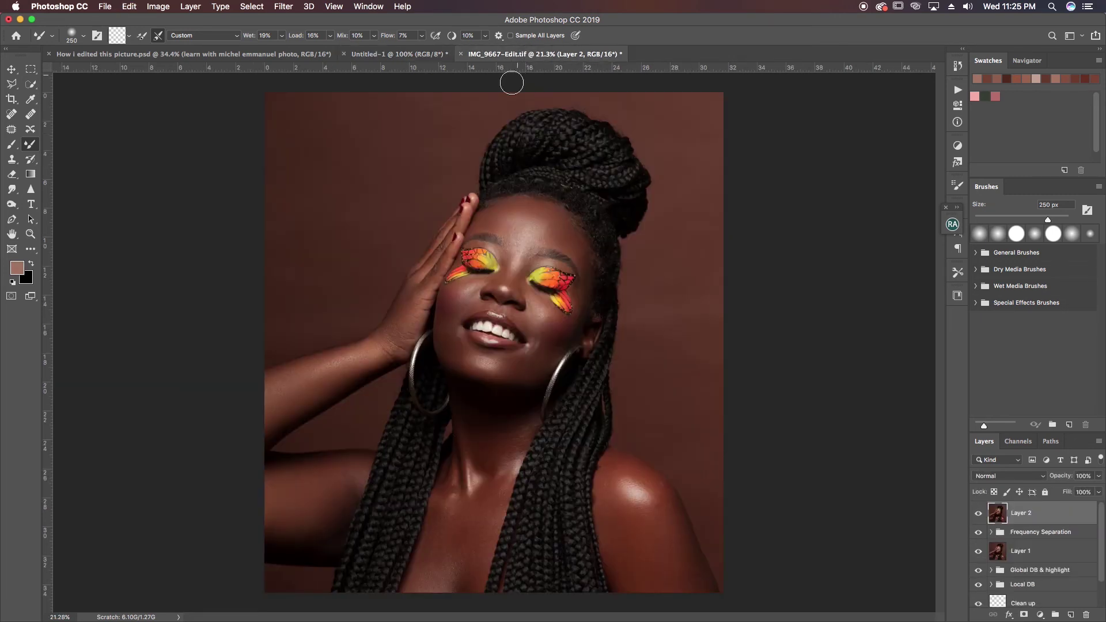
pyautogui.press('super+v')
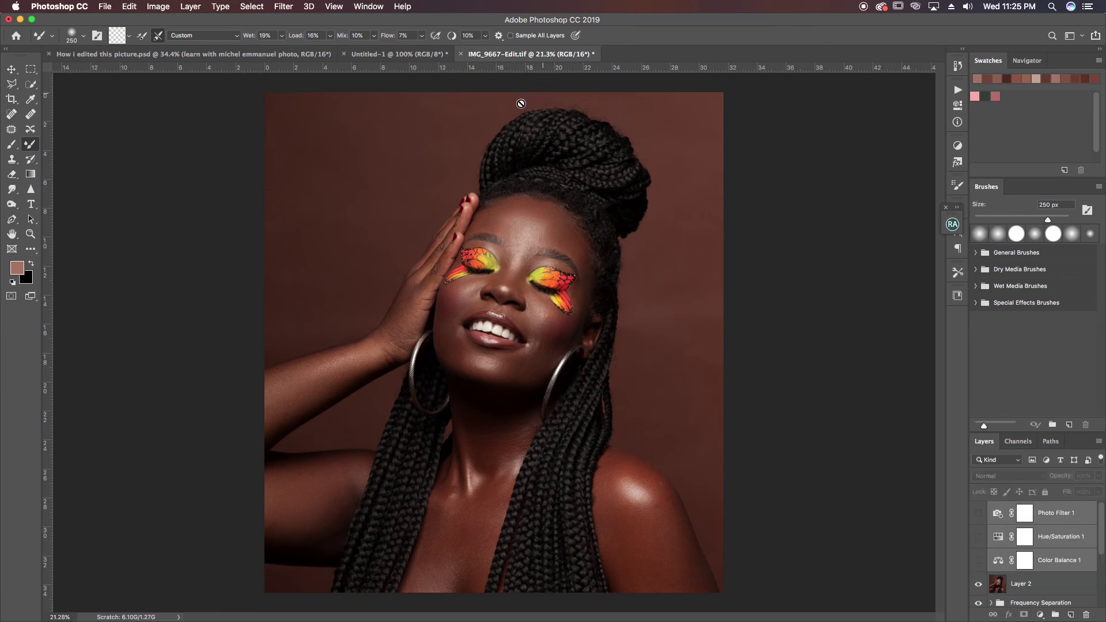
# Step: Turn on the Color Balance 1 adjustment layer and compare the whole portrait with and without it
pyautogui.click(981, 562)
pyautogui.press('z')
pyautogui.moveTo(548, 313); pyautogui.dragTo(605, 346)
pyautogui.press('super+r')
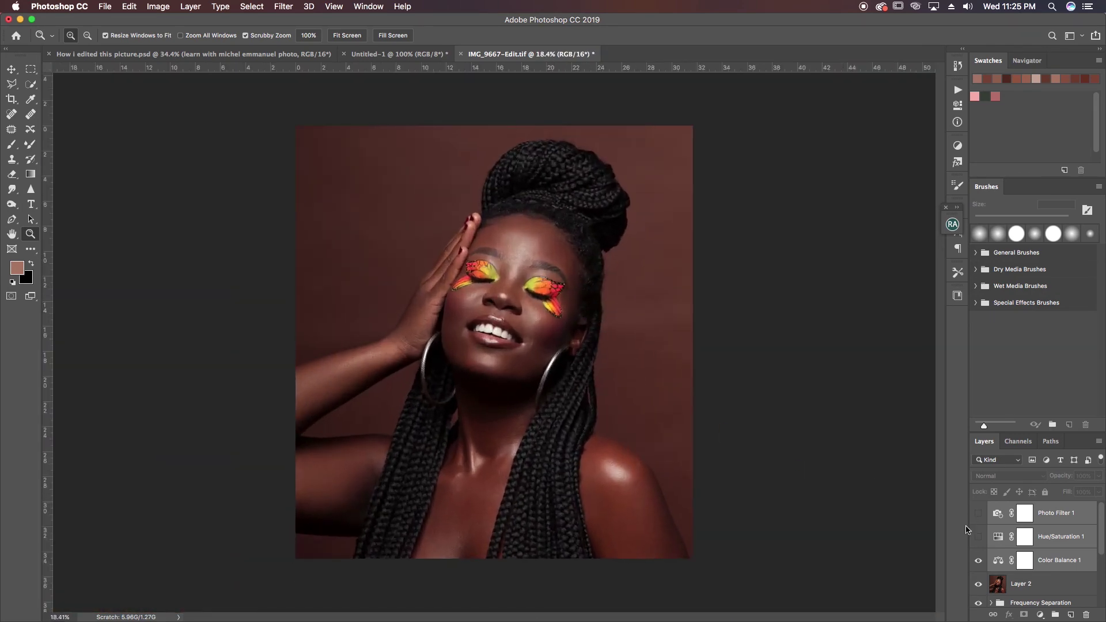
pyautogui.click(978, 562)
pyautogui.click(980, 562)
# Step: Turn on the Hue/Saturation 1 adjustment layer and select its layer mask
pyautogui.click(980, 537)
pyautogui.click(1025, 539)
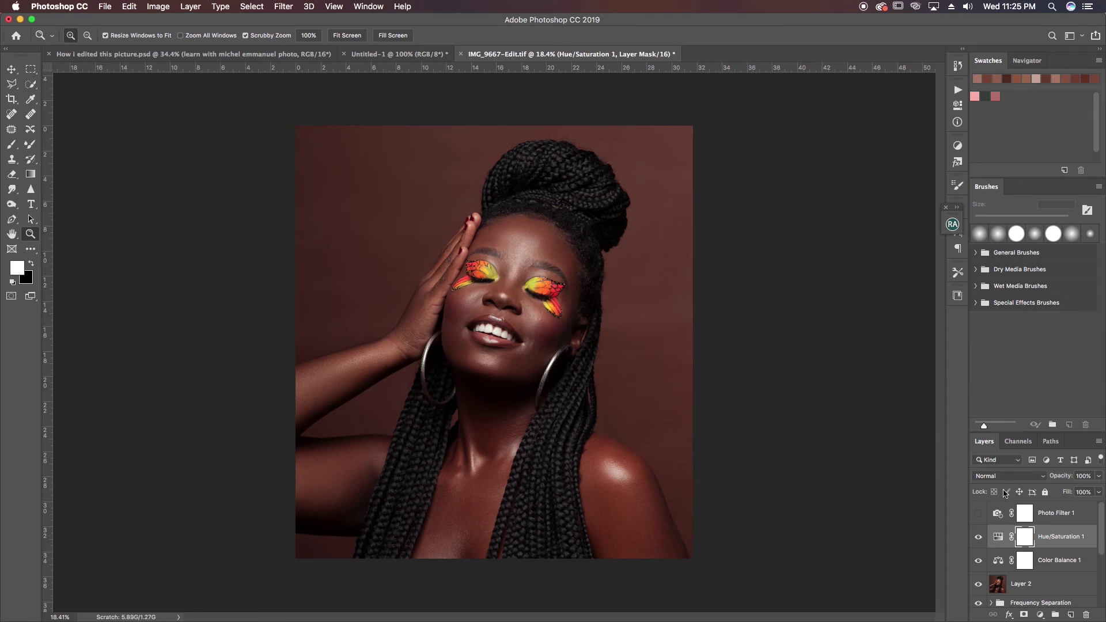
# Step: Turn on the Photo Filter 1 adjustment layer and stamp all visible layers into a new layer above it
pyautogui.click(980, 514)
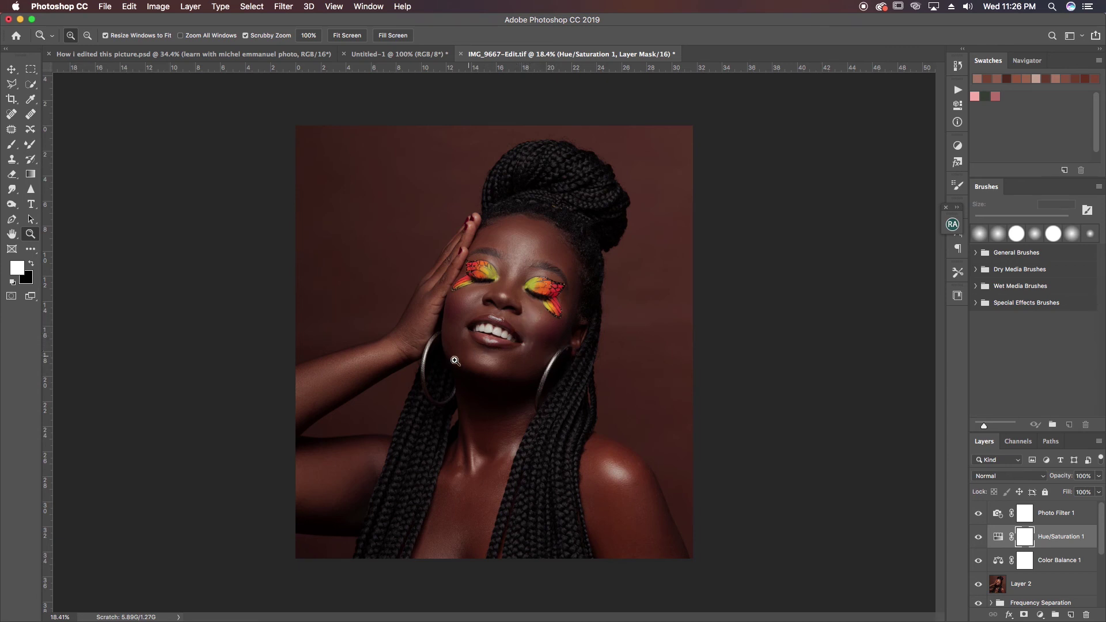
pyautogui.moveTo(556, 331)
pyautogui.mouseDown()
pyautogui.moveTo(528, 337)
pyautogui.moveTo(547, 337)
pyautogui.mouseUp()
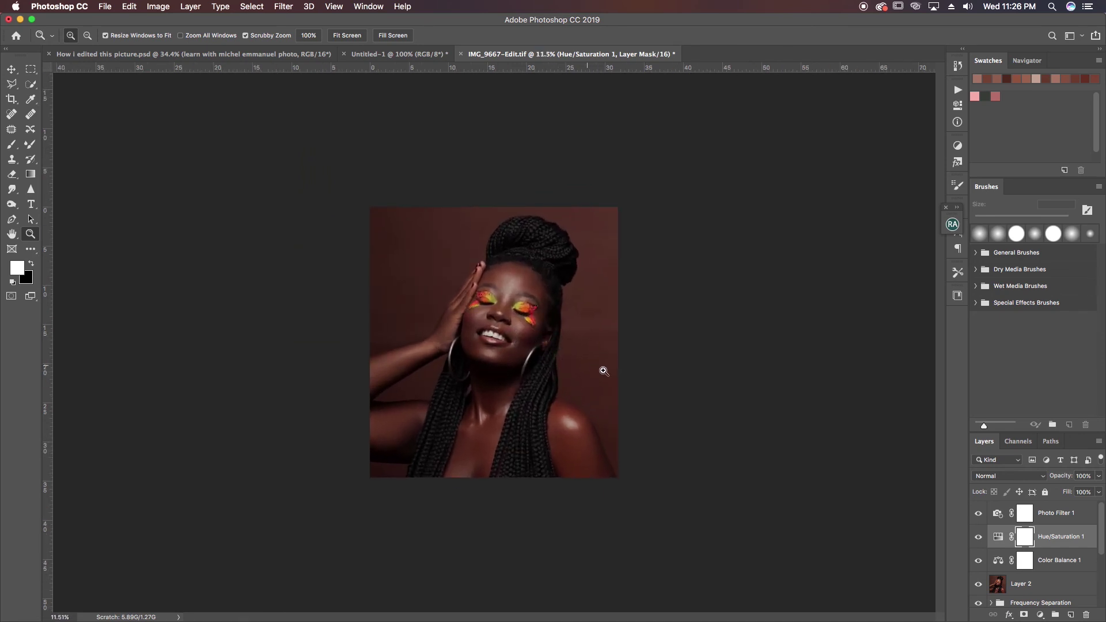
pyautogui.click(1067, 516)
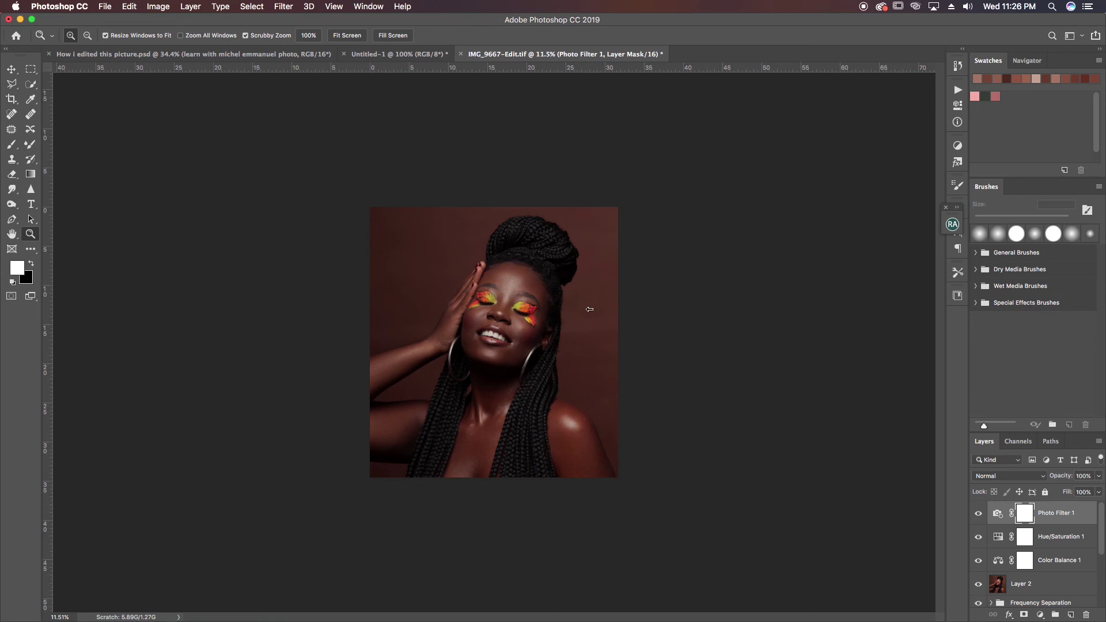
pyautogui.press('super+alt+shift+e')
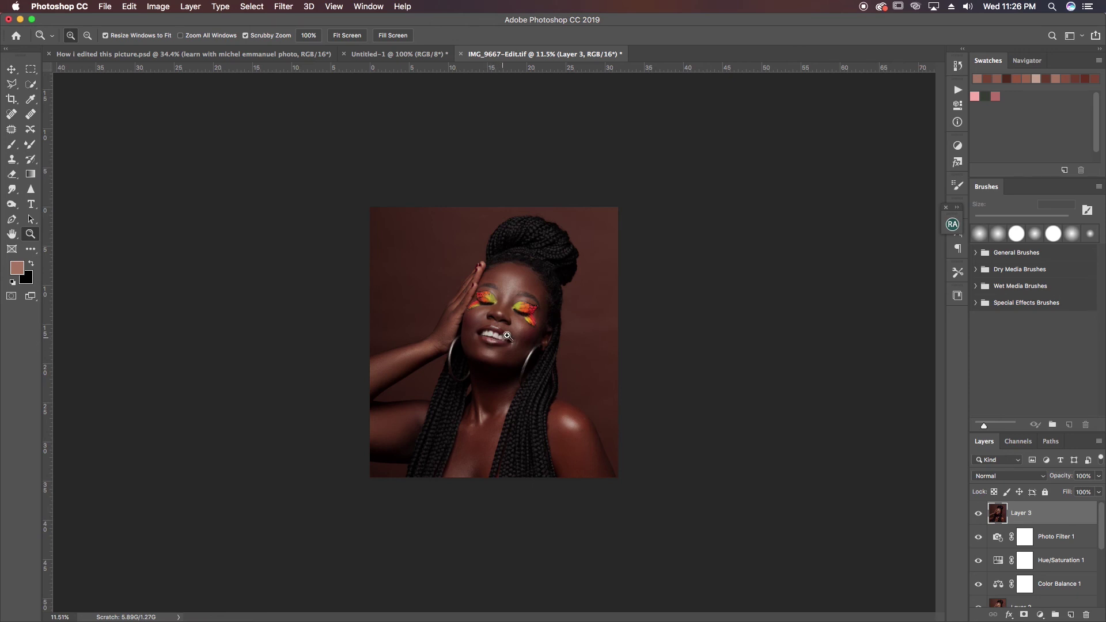
# Step: Smooth the brown backdrop on the side behind the model's hair with the Mixer Brush at 700 px, sampling nearby backdrop tones
pyautogui.click(31, 144)
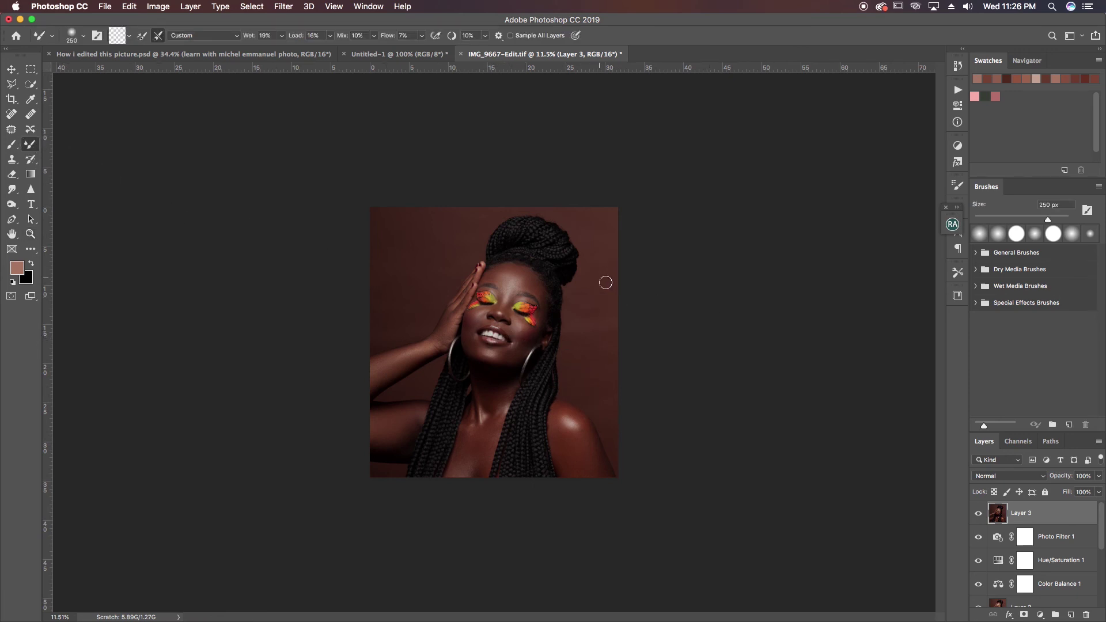
pyautogui.press(']')
pyautogui.press(']')
pyautogui.press(']')
pyautogui.press(']')
pyautogui.press(']')
pyautogui.press(']')
pyautogui.press(']')
pyautogui.keyDown('alt'); pyautogui.click(612, 331); pyautogui.keyUp('alt')
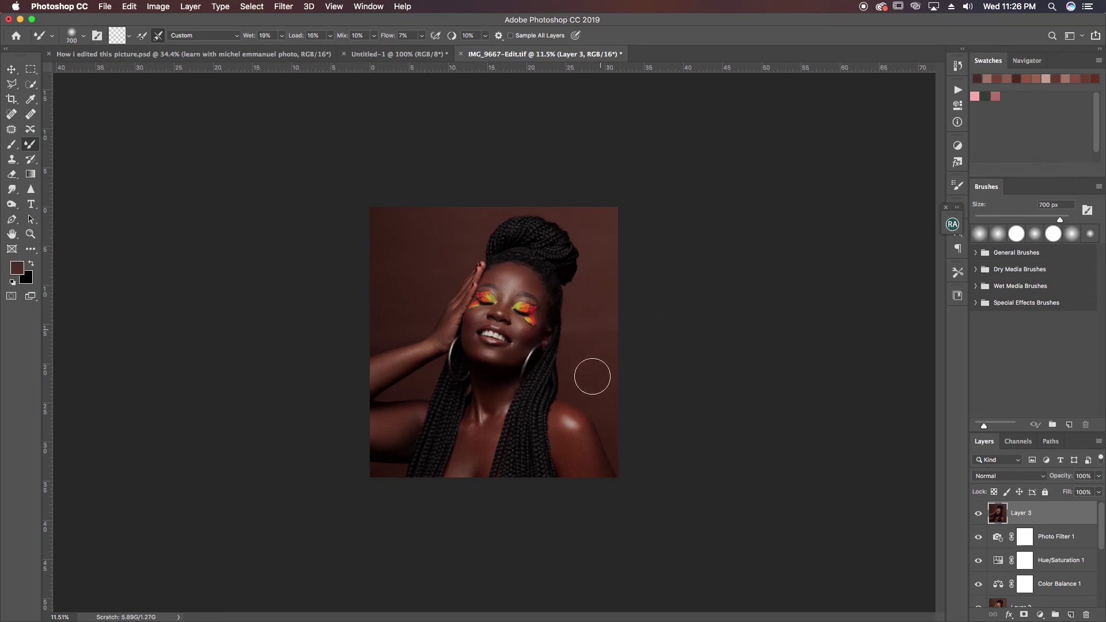
pyautogui.keyDown('alt'); pyautogui.click(587, 329); pyautogui.keyUp('alt')
pyautogui.keyDown('alt'); pyautogui.click(607, 299); pyautogui.keyUp('alt')
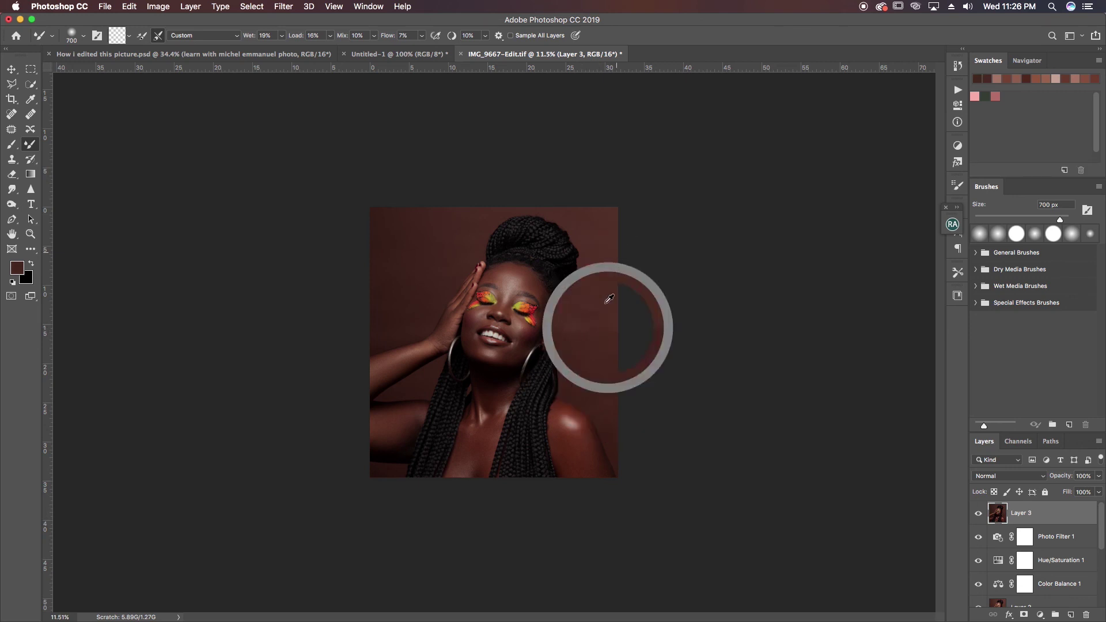
pyautogui.keyDown('alt'); pyautogui.click(597, 223); pyautogui.keyUp('alt')
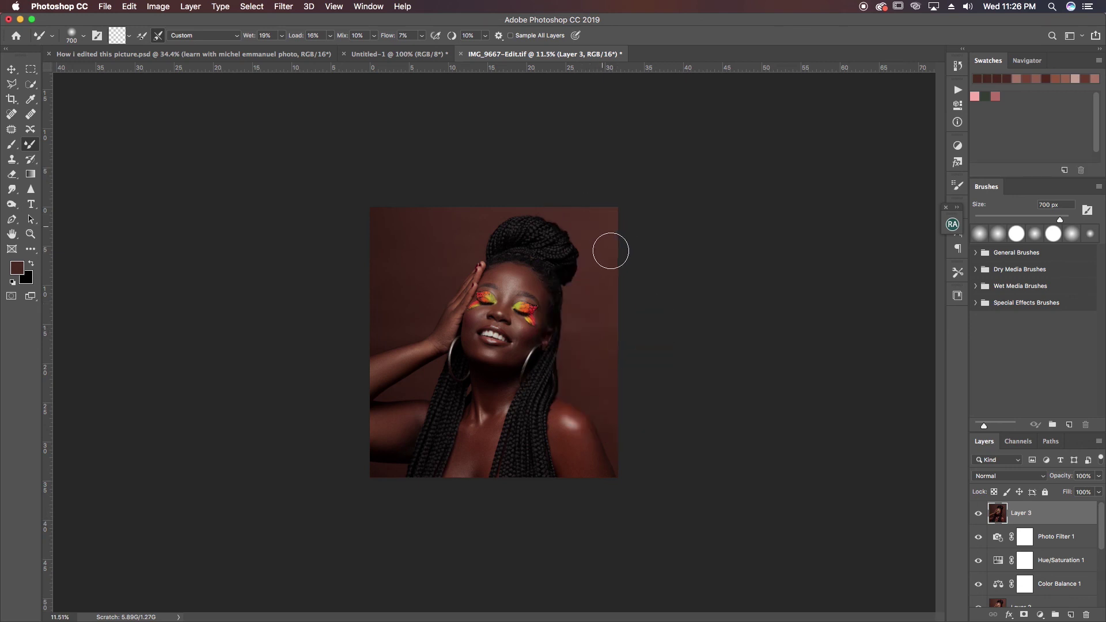
# Step: Blend the uneven backdrop tones above the raised arm and beside the hand with the 700 px Mixer Brush
pyautogui.keyDown('alt'); pyautogui.click(434, 240); pyautogui.keyUp('alt')
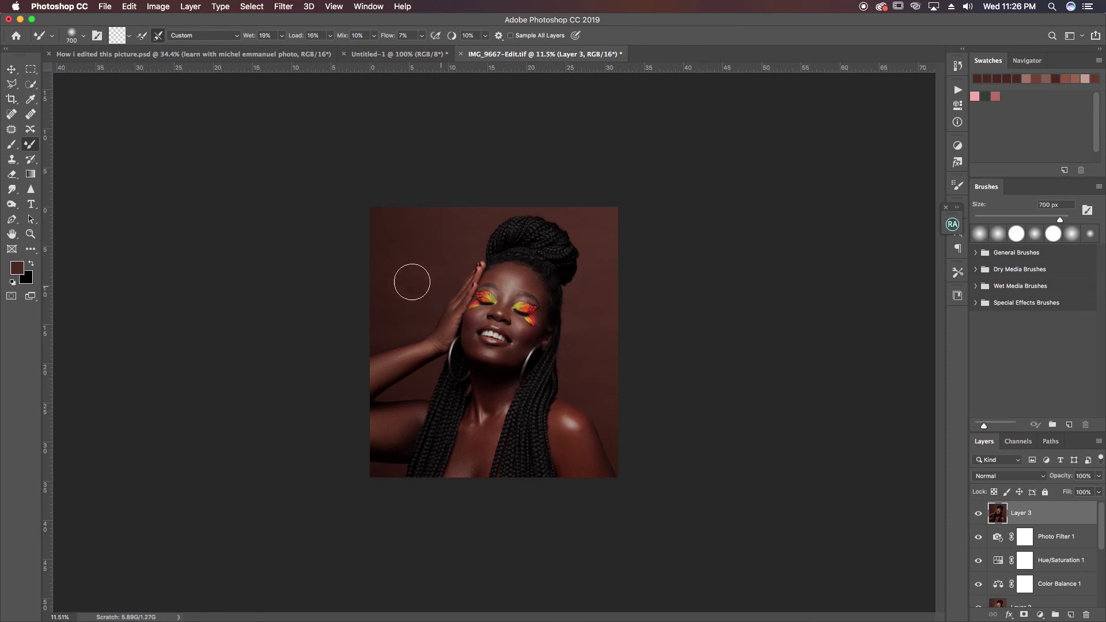
pyautogui.keyDown('alt'); pyautogui.click(415, 309); pyautogui.keyUp('alt')
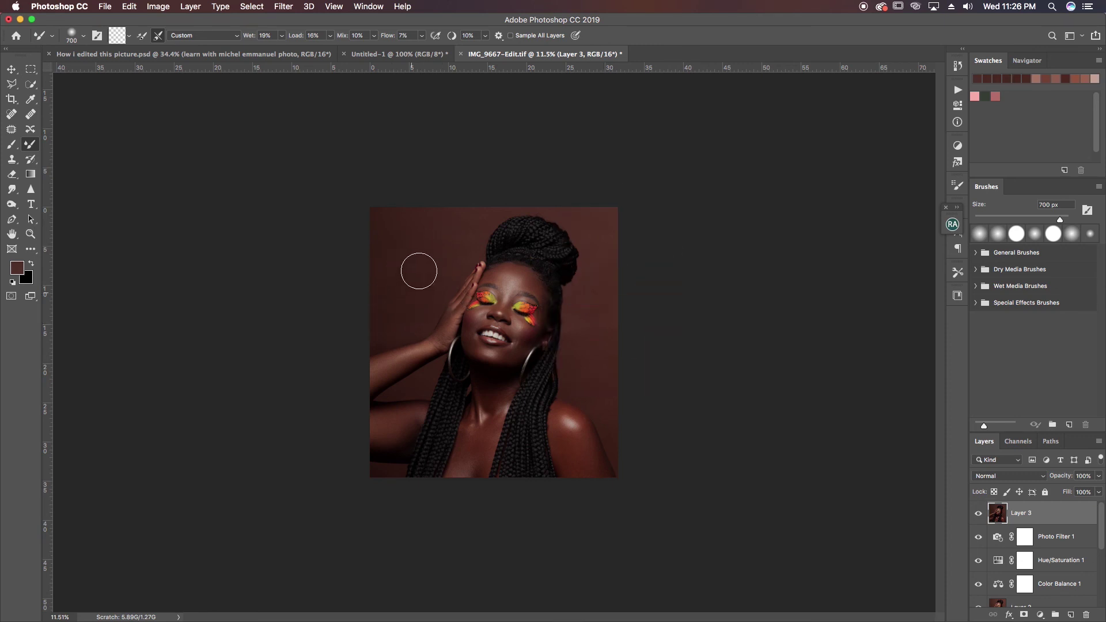
pyautogui.keyDown('alt'); pyautogui.click(389, 209); pyautogui.keyUp('alt')
pyautogui.keyDown('alt'); pyautogui.click(394, 324); pyautogui.keyUp('alt')
pyautogui.keyDown('alt'); pyautogui.click(471, 221); pyautogui.keyUp('alt')
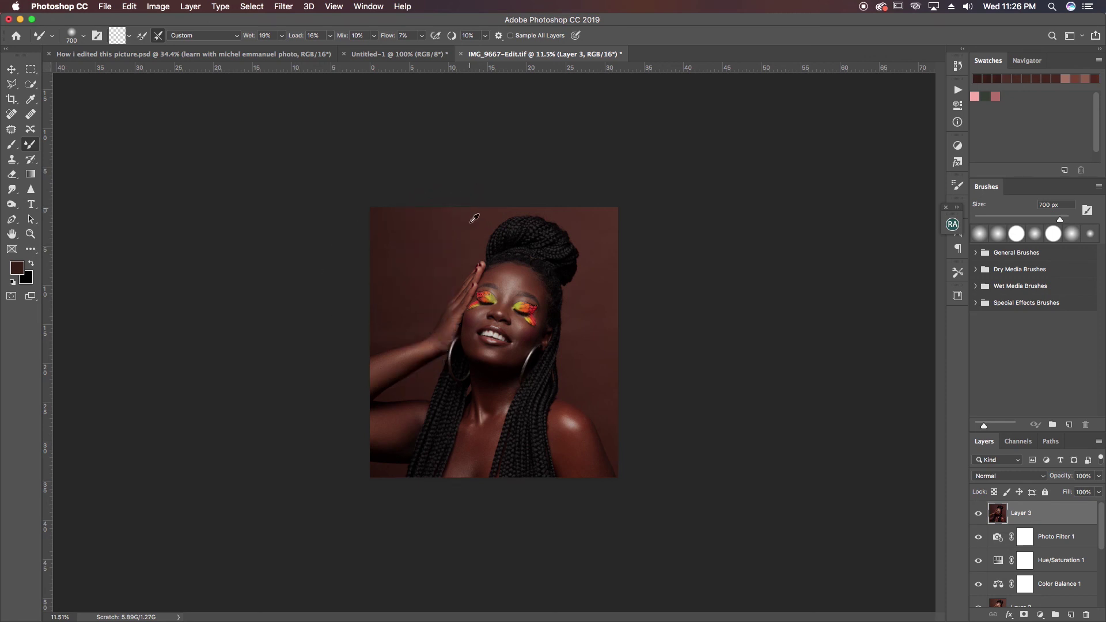
pyautogui.keyDown('alt'); pyautogui.click(416, 245); pyautogui.keyUp('alt')
pyautogui.keyDown('alt'); pyautogui.click(418, 247); pyautogui.keyUp('alt')
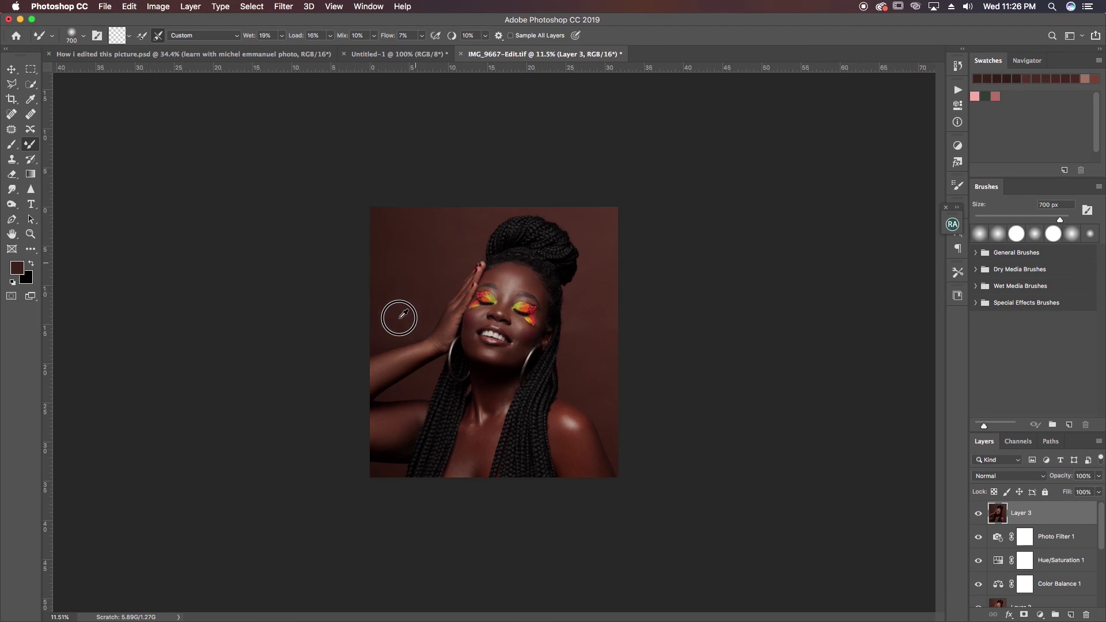
pyautogui.keyDown('alt'); pyautogui.click(458, 227); pyautogui.keyUp('alt')
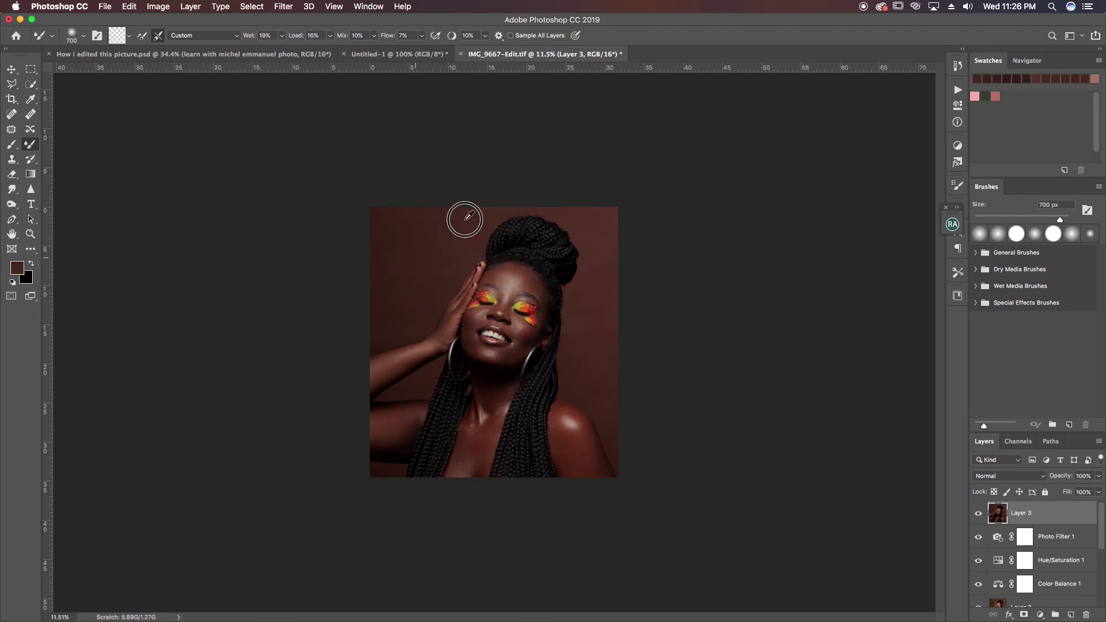
pyautogui.keyDown('alt'); pyautogui.click(391, 323); pyautogui.keyUp('alt')
pyautogui.moveTo(393, 322); pyautogui.dragTo(395, 297)
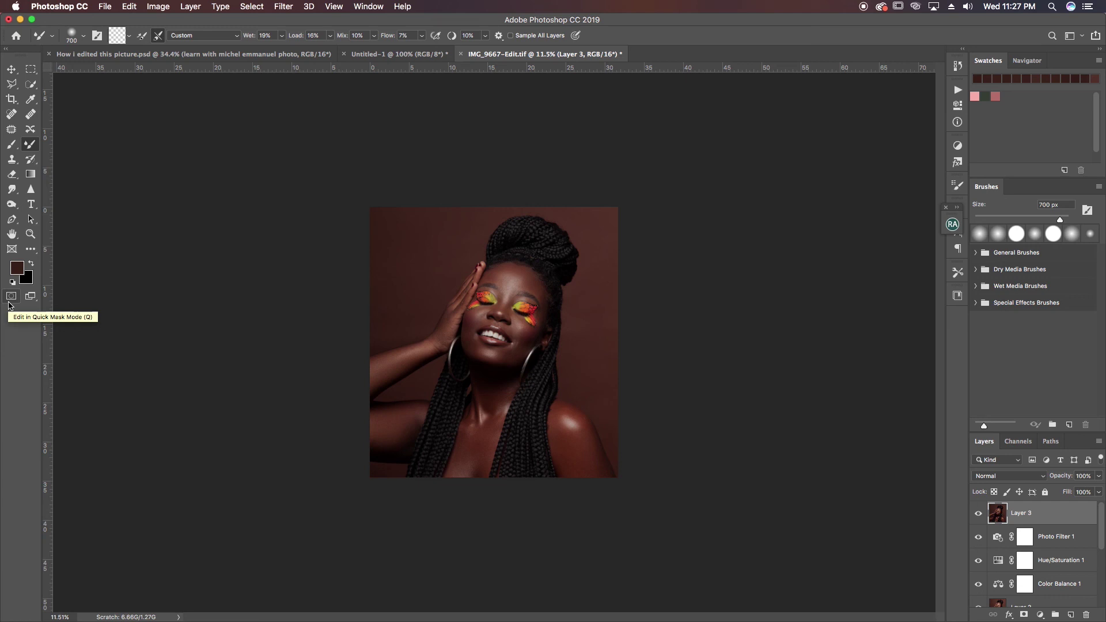
# Step: Apply the Camera Raw Filter to Layer 3 with a grain amount of 20, checking the grain up close on the face
pyautogui.click(284, 7)
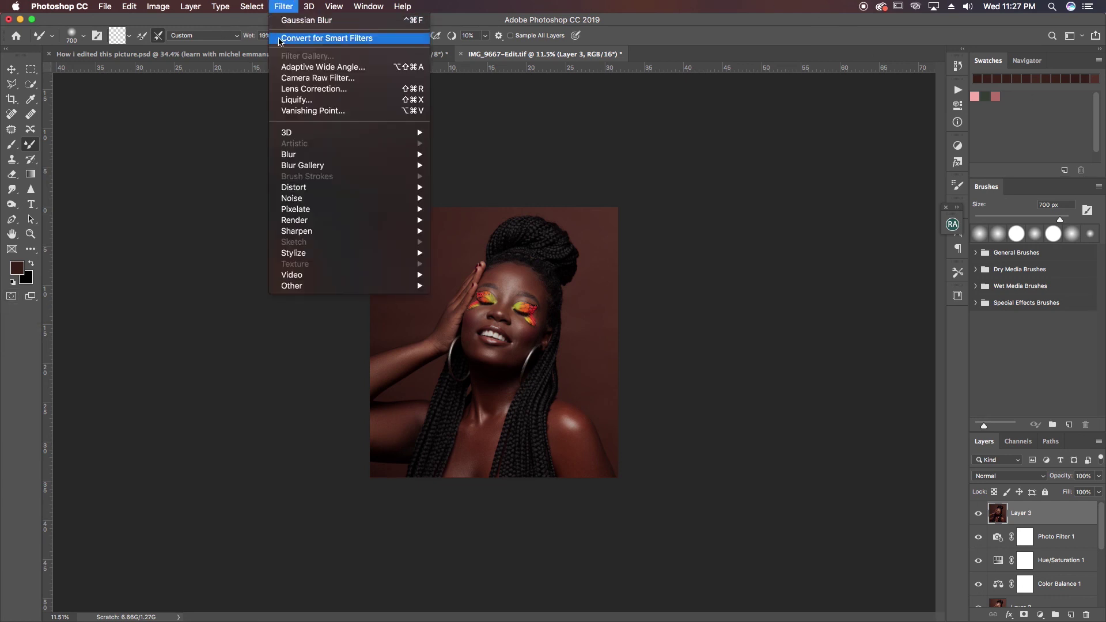
pyautogui.click(324, 89)
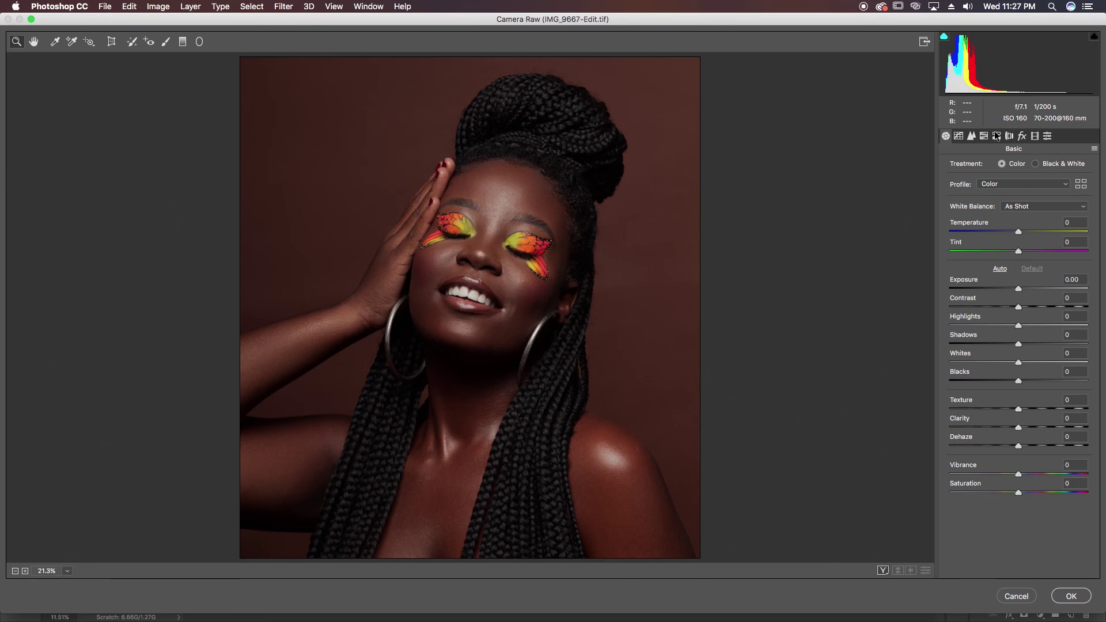
pyautogui.click(1022, 138)
pyautogui.moveTo(952, 186); pyautogui.dragTo(970, 188)
pyautogui.click(524, 242)
pyautogui.moveTo(524, 242); pyautogui.dragTo(568, 233)
pyautogui.click(977, 186)
pyautogui.moveTo(977, 187); pyautogui.dragTo(976, 188)
pyautogui.moveTo(637, 274); pyautogui.dragTo(483, 311)
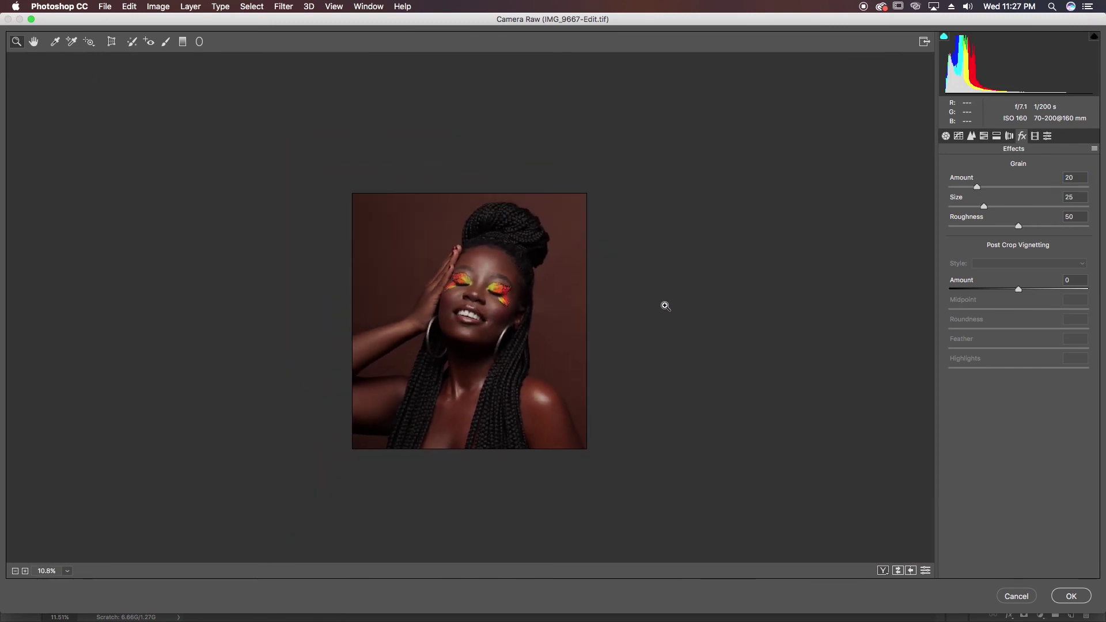
pyautogui.click(1077, 598)
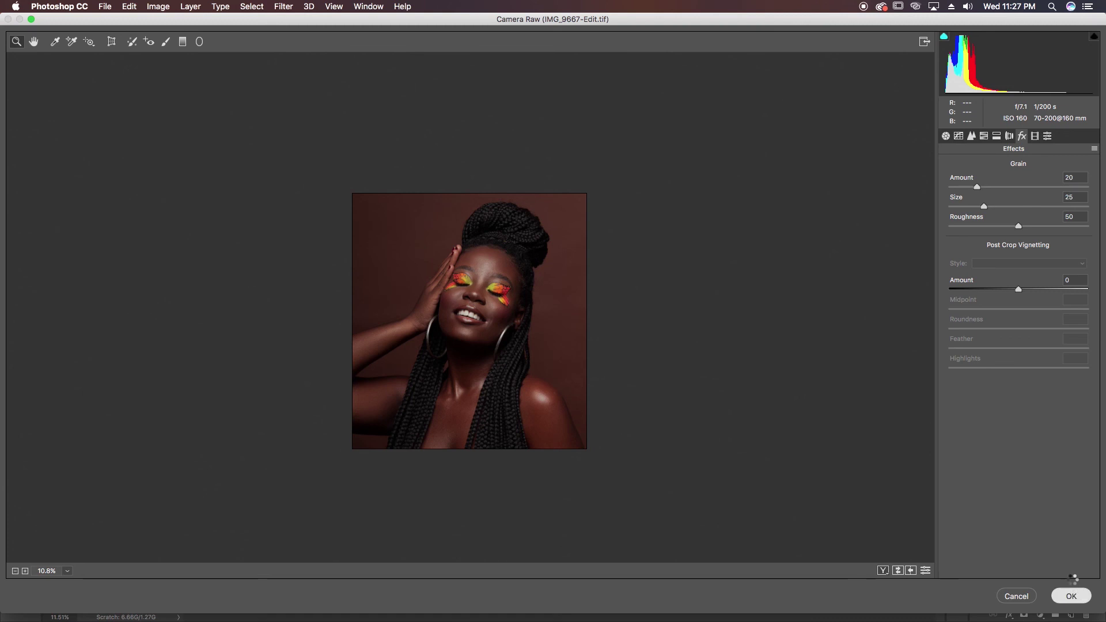